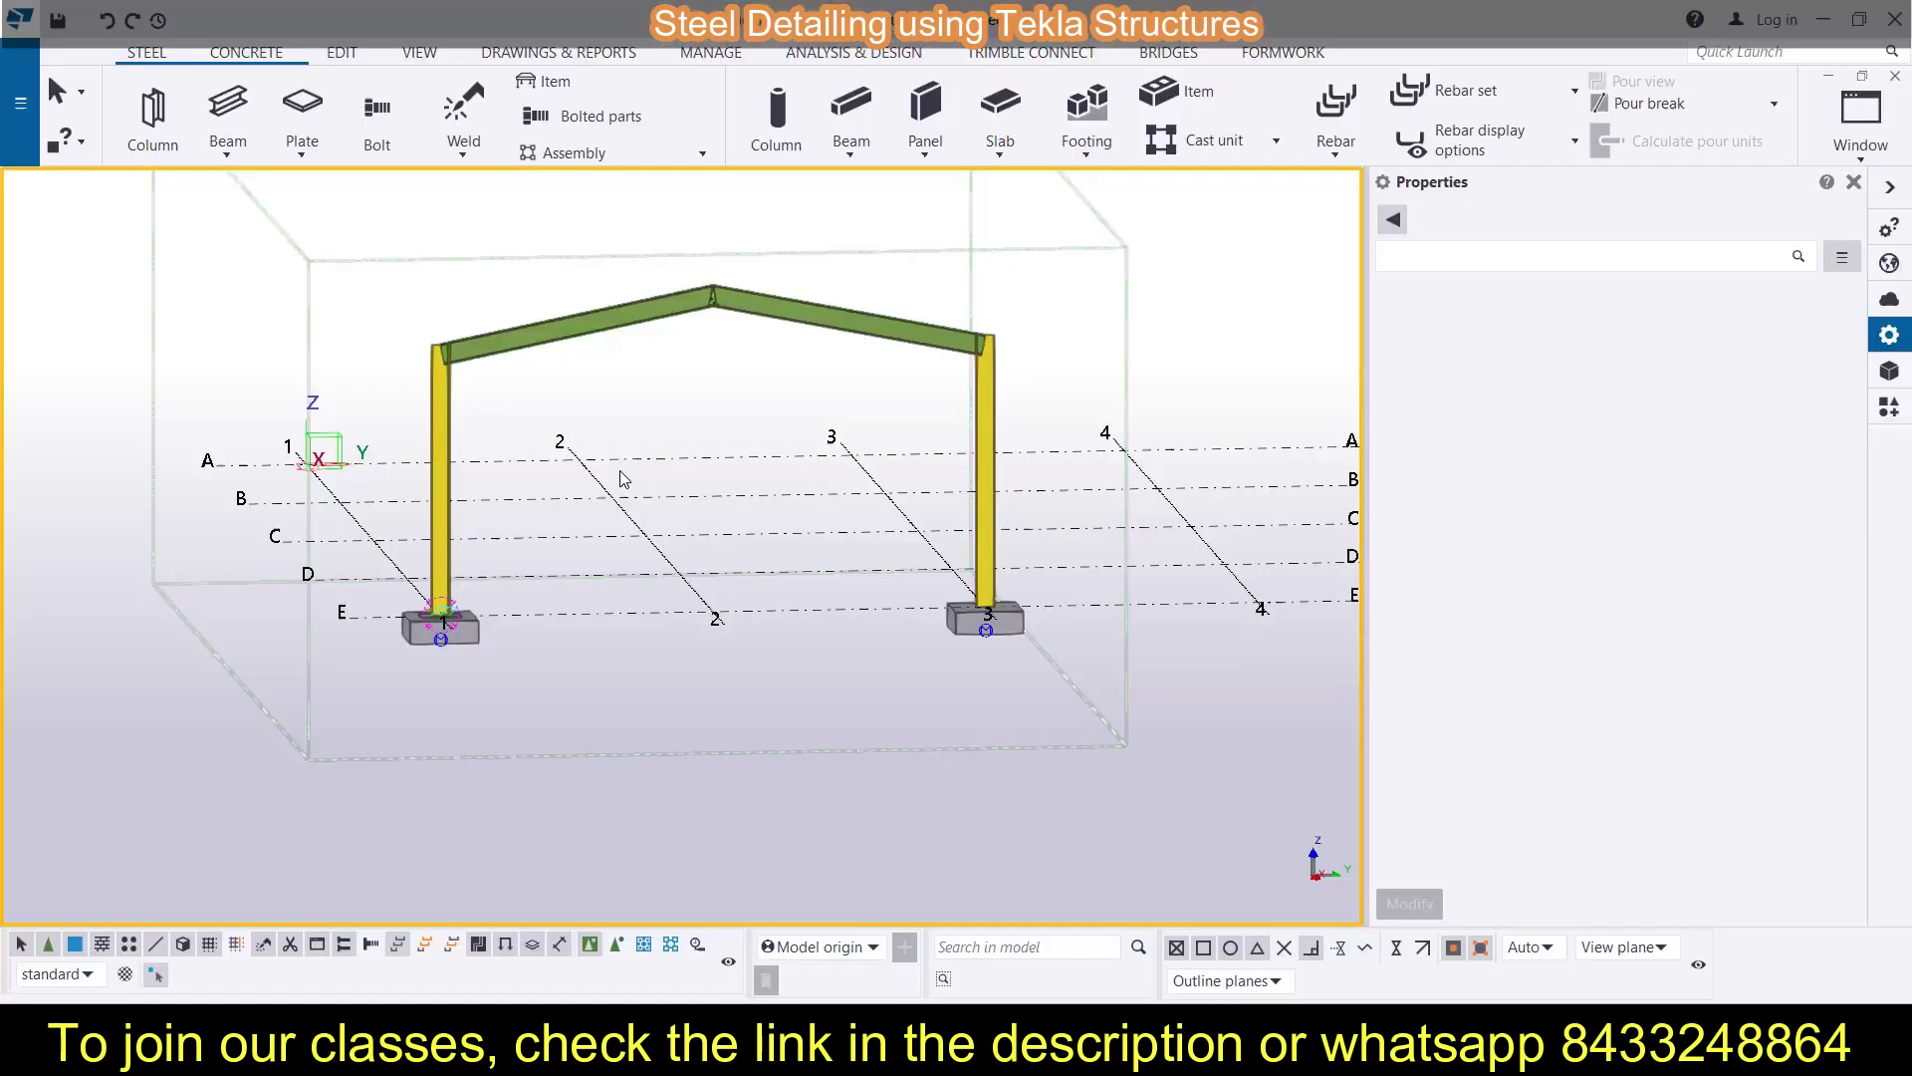
# Frame the whole portal frame in the model view
pyautogui.scroll(1, 431, 635)
pyautogui.scroll(2, 430, 636)
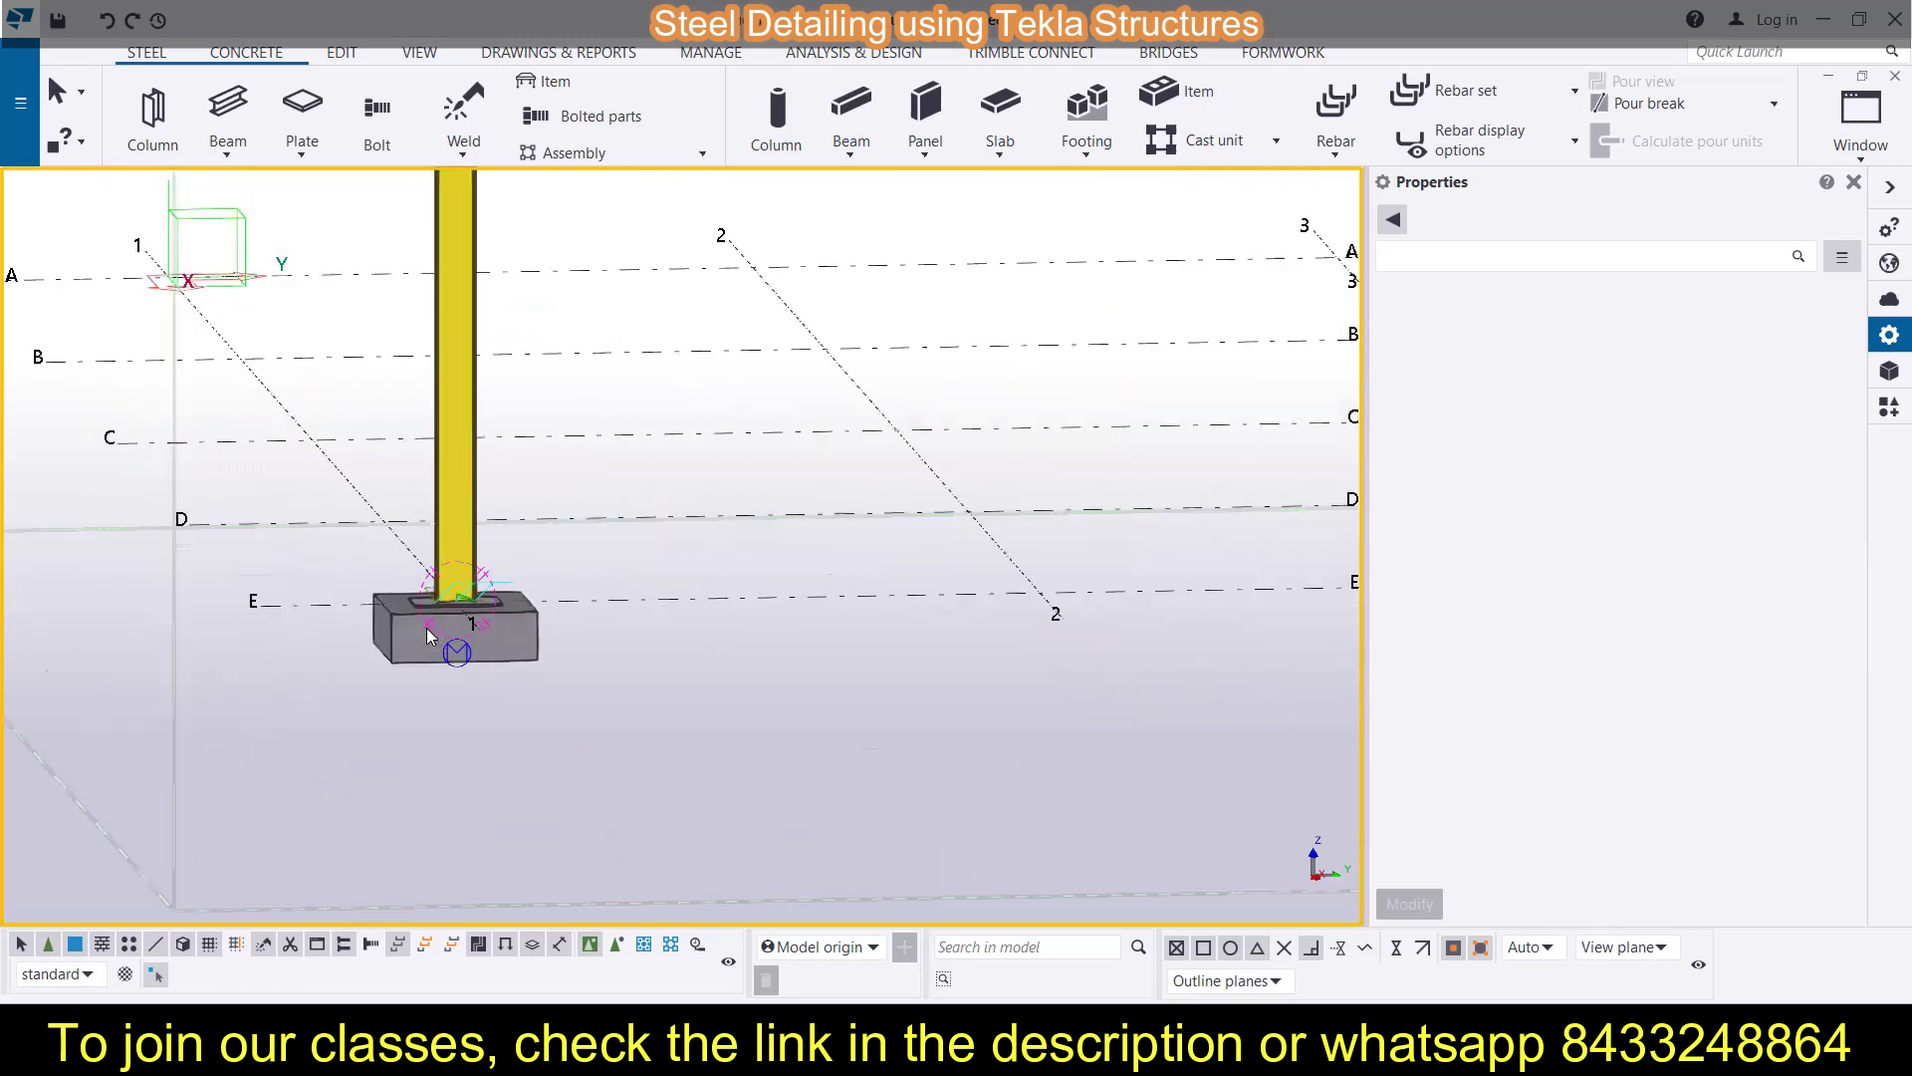
pyautogui.scroll(-3, 445, 421)
pyautogui.moveTo(444, 283); pyautogui.dragTo(391, 482, button='middle')
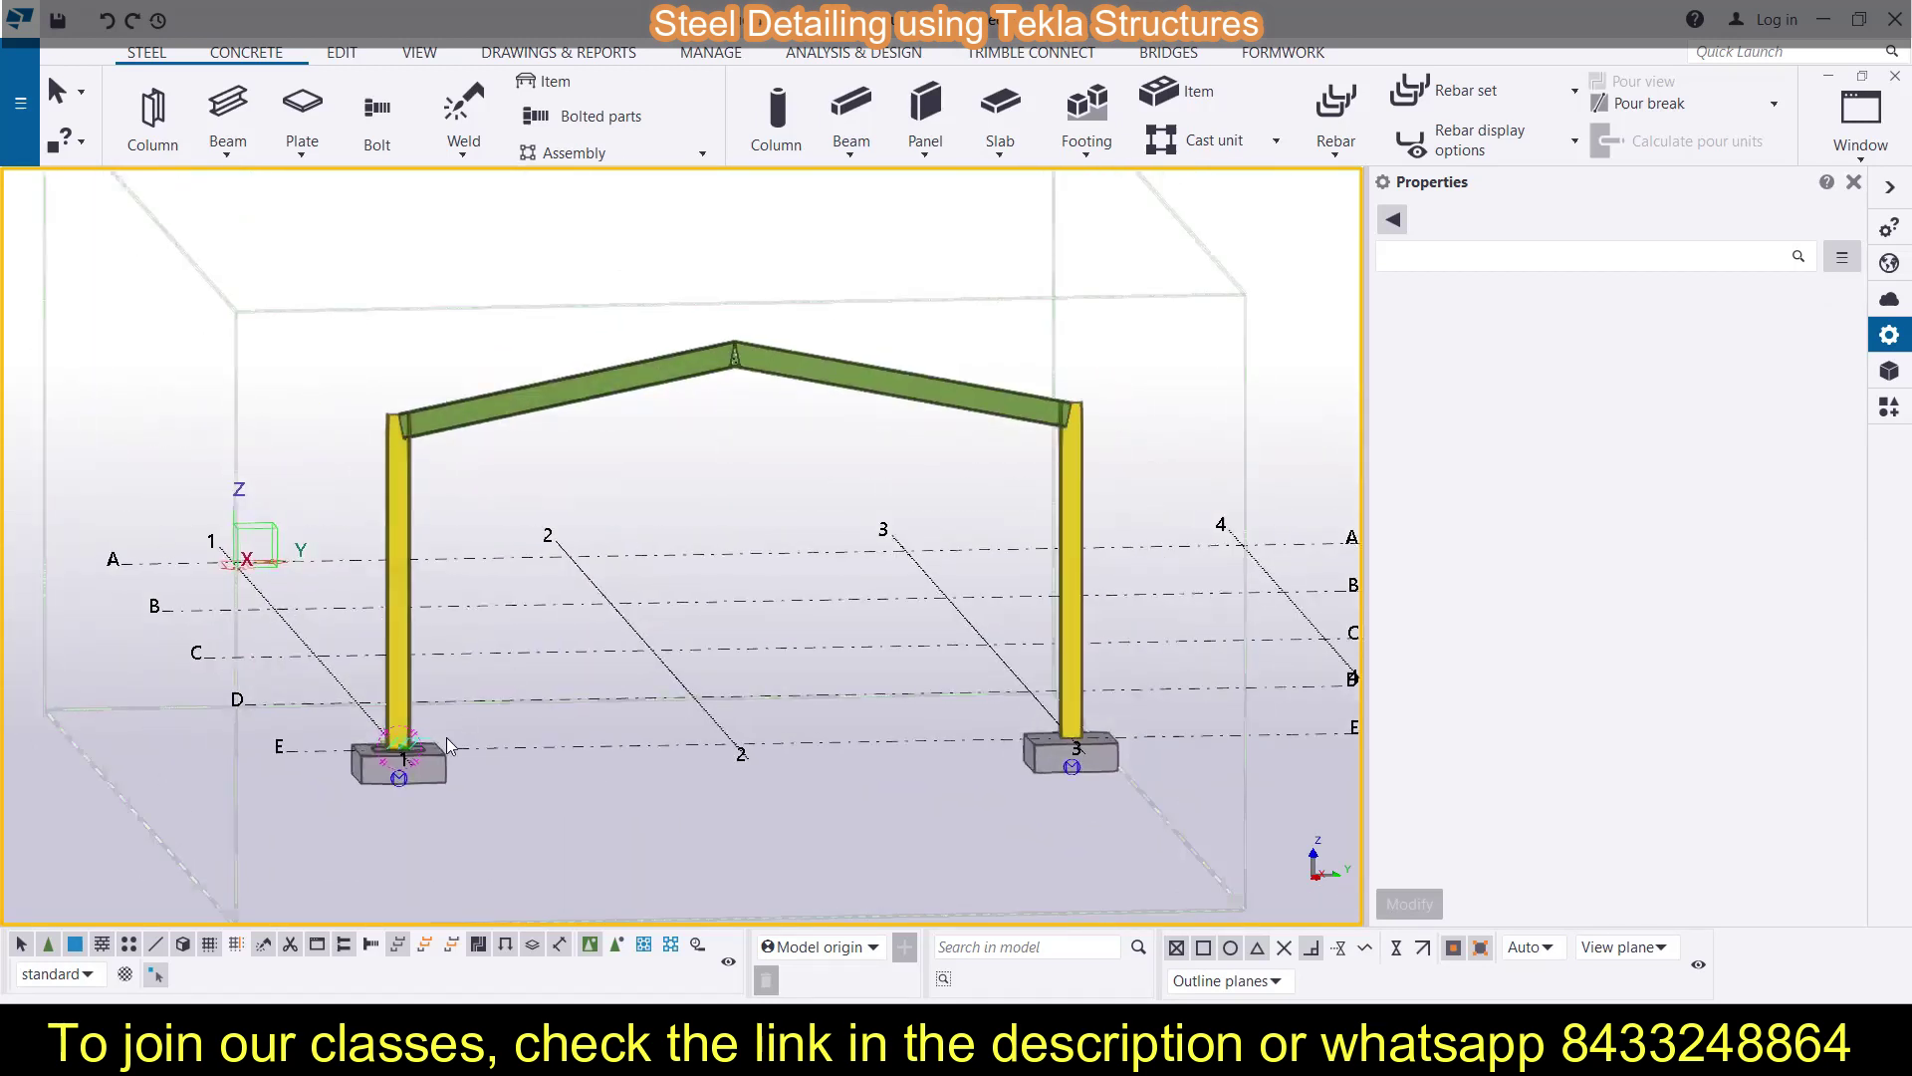
pyautogui.scroll(5, 448, 745)
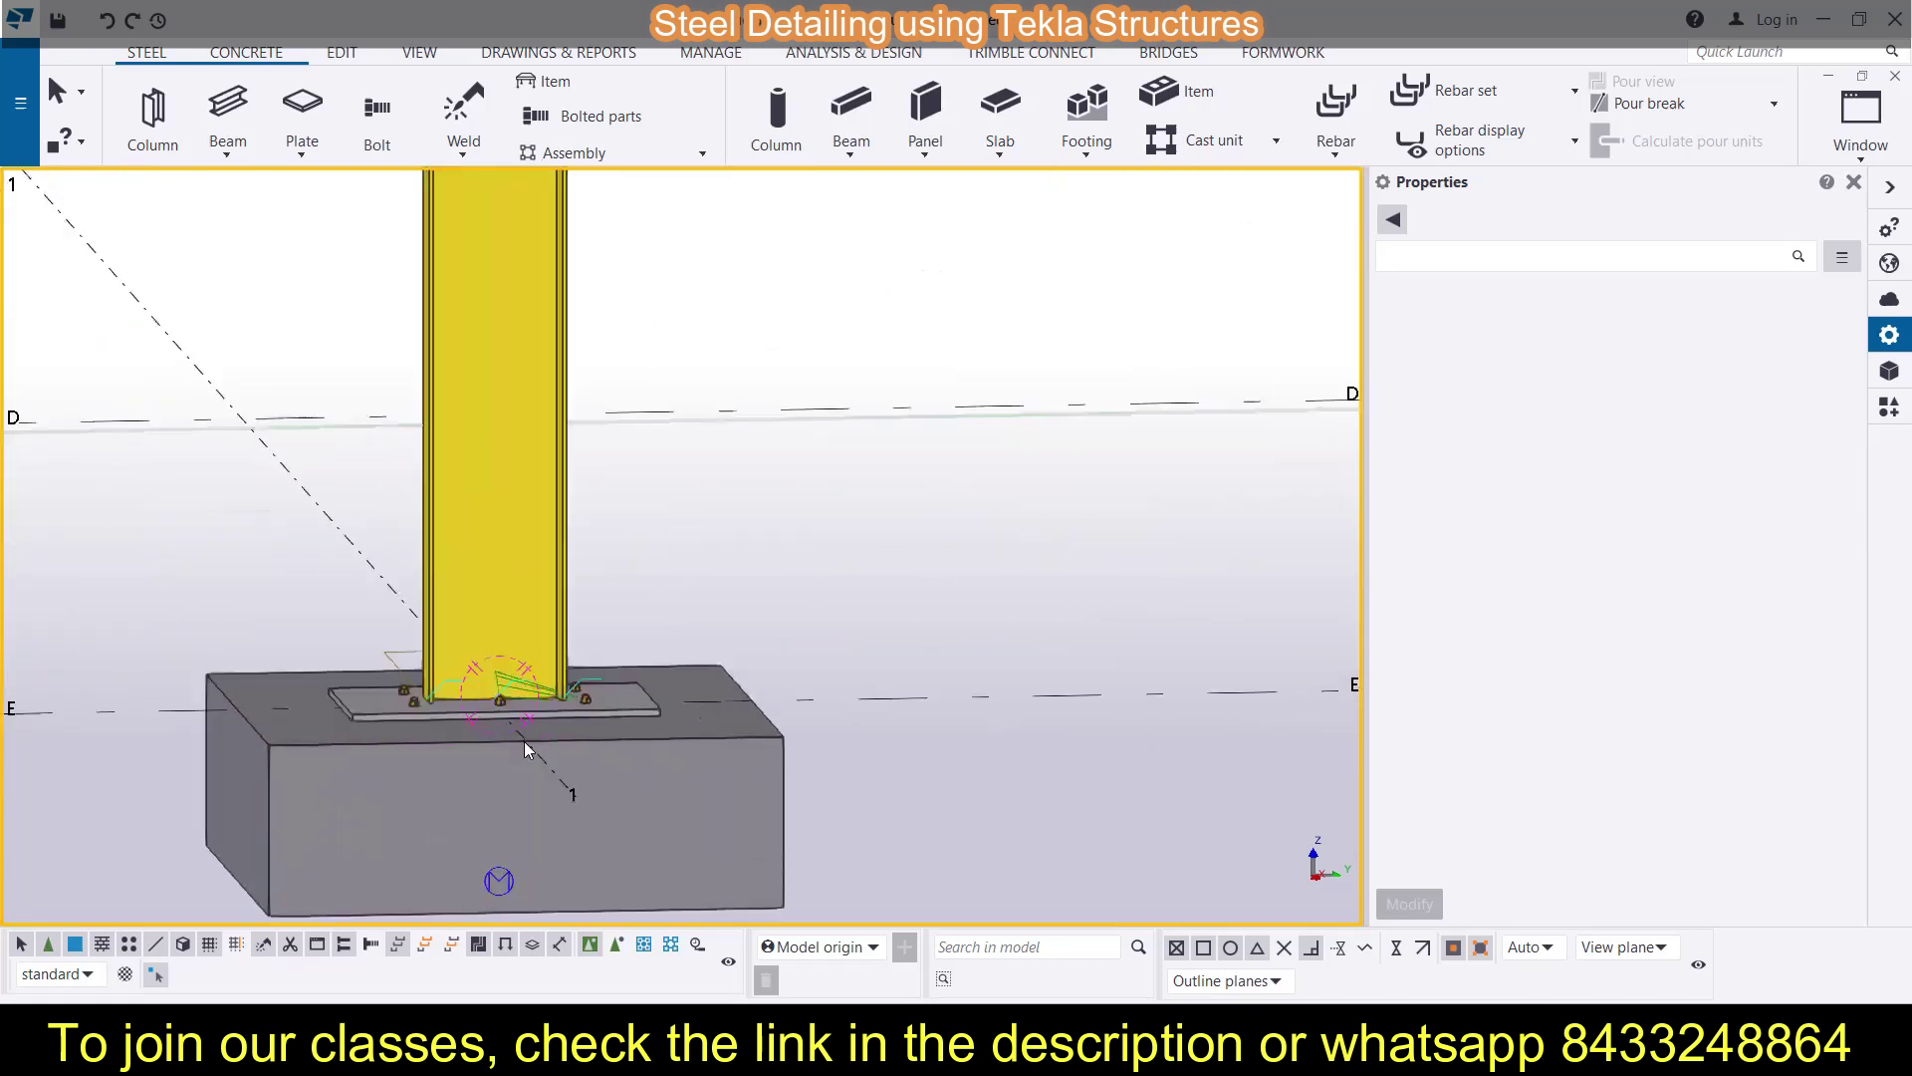
pyautogui.scroll(5, 523, 741)
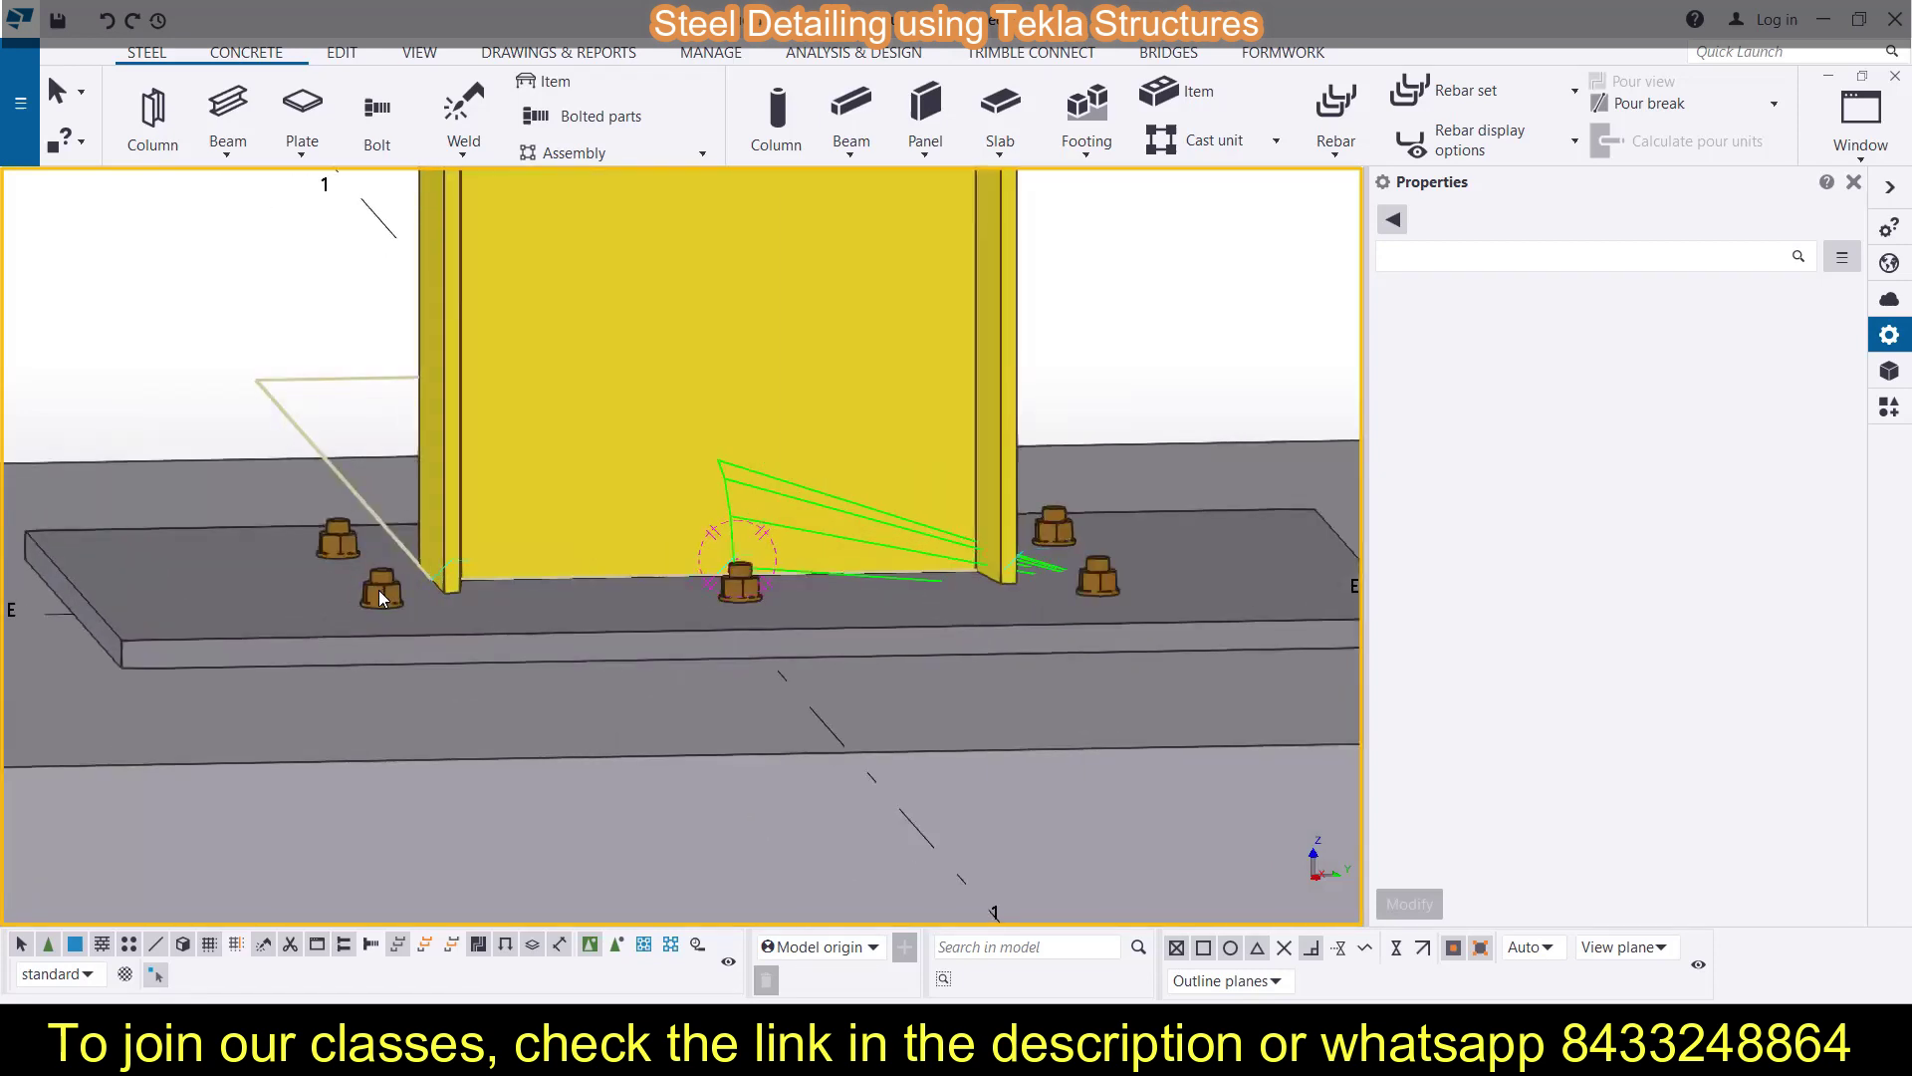
pyautogui.scroll(-2, 336, 592)
pyautogui.scroll(-6, 331, 594)
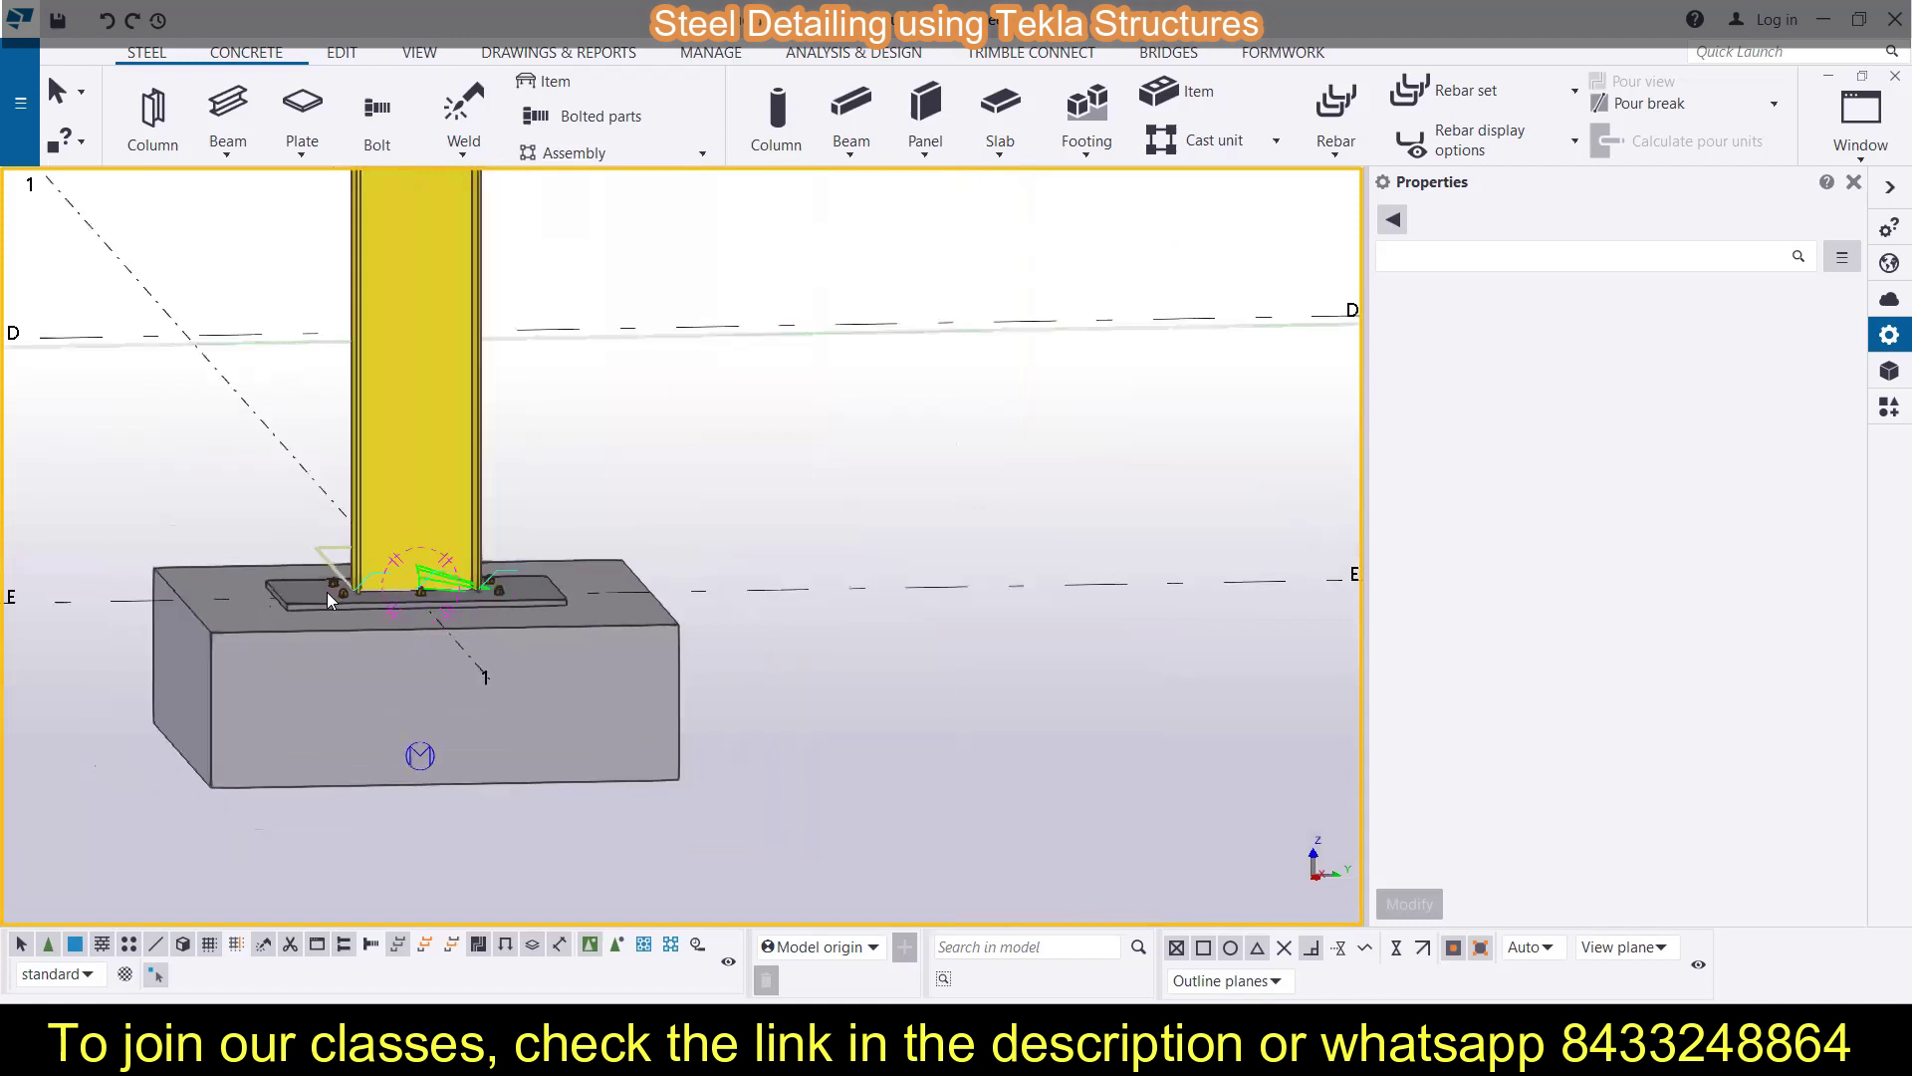
pyautogui.scroll(-6, 329, 591)
pyautogui.moveTo(480, 574); pyautogui.dragTo(404, 577, button='middle')
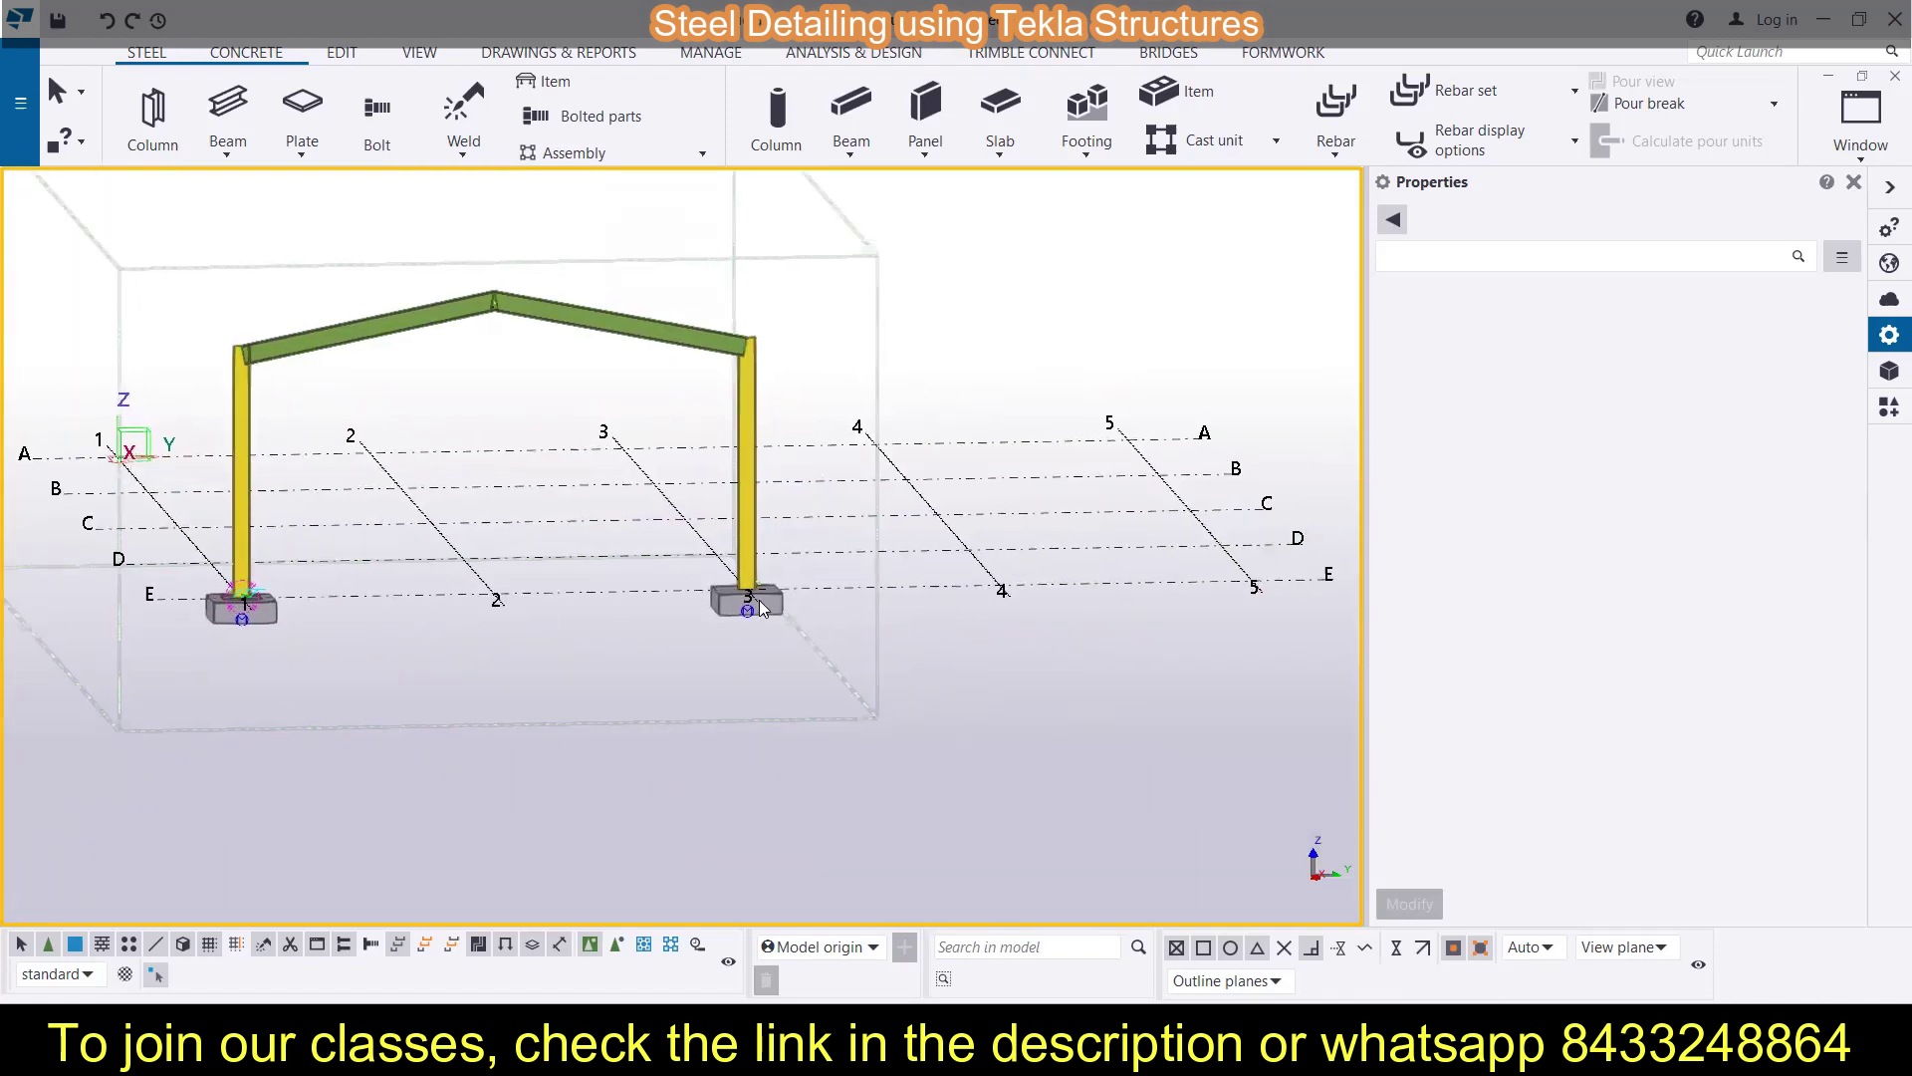
pyautogui.scroll(2, 759, 600)
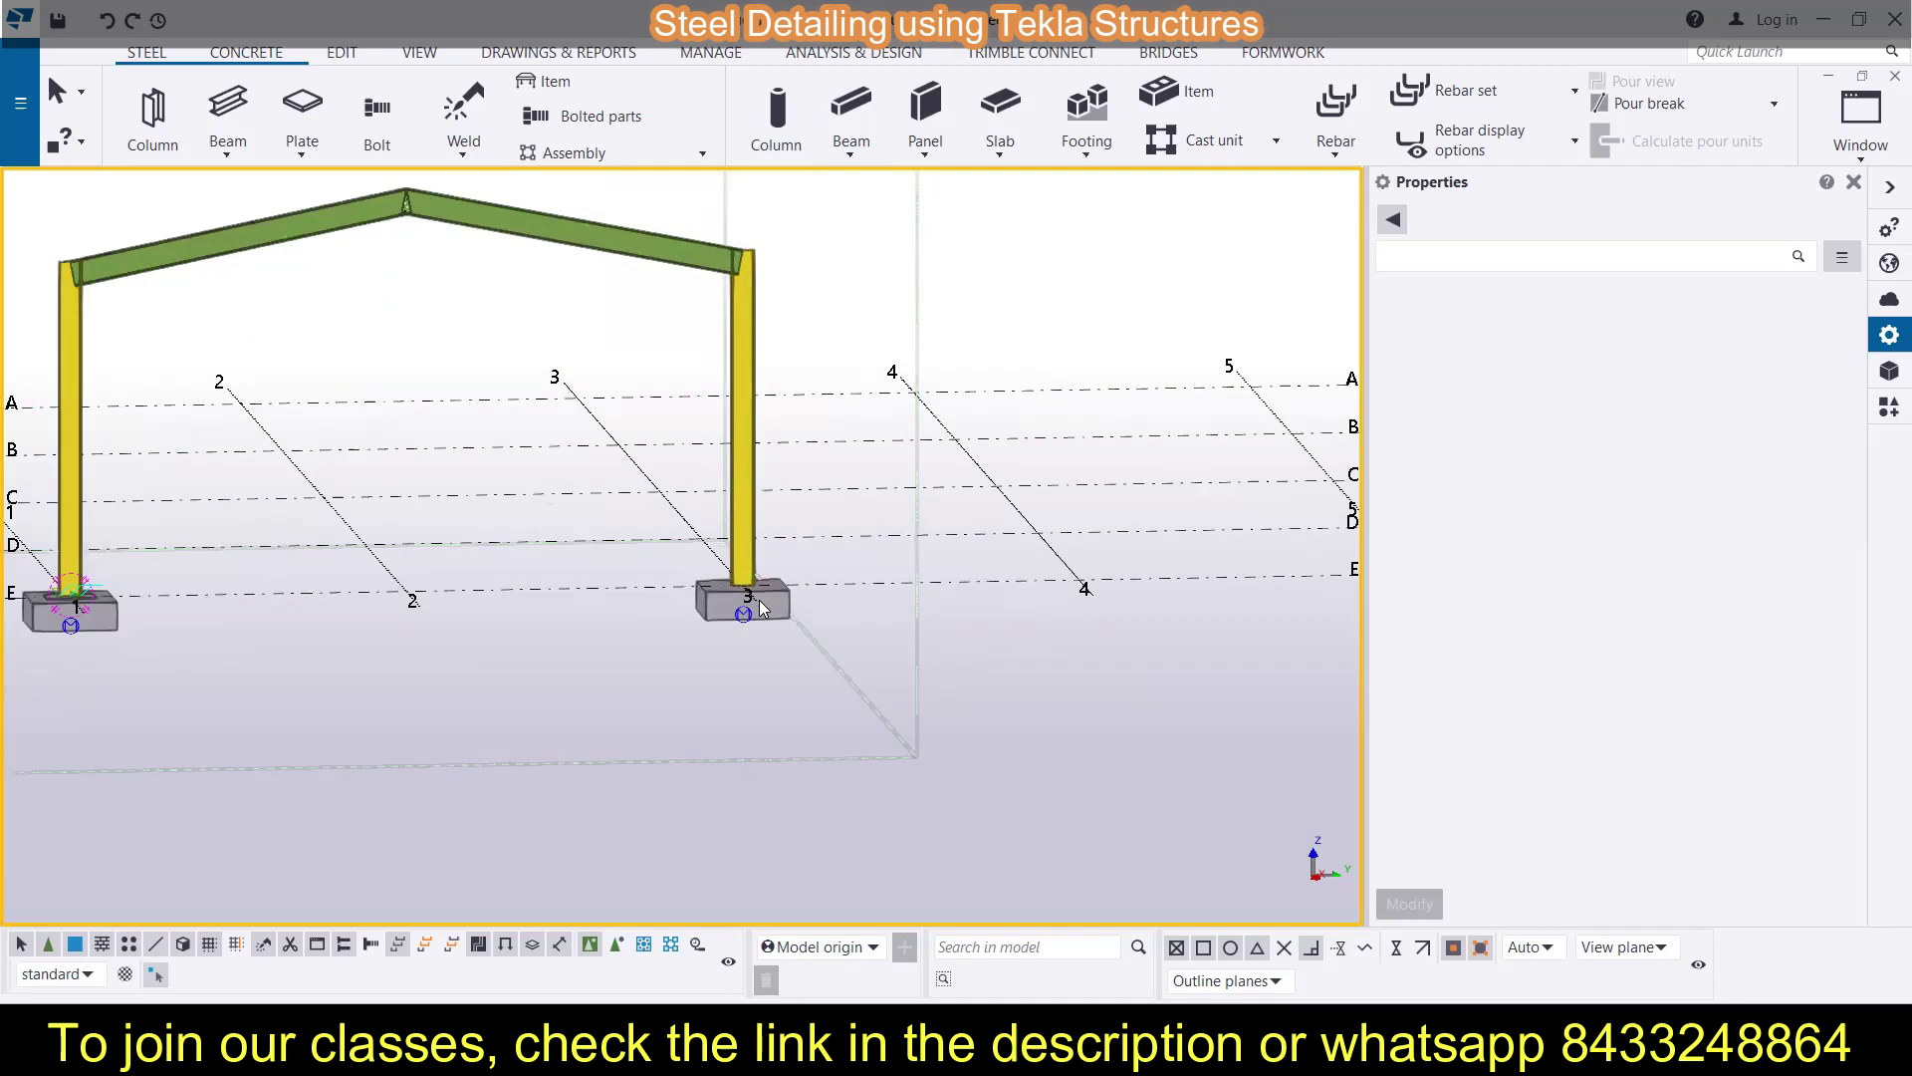
# Search the Applications & components catalog for 'BASE PLA' to list Base plate (1042)
pyautogui.click(1889, 407)
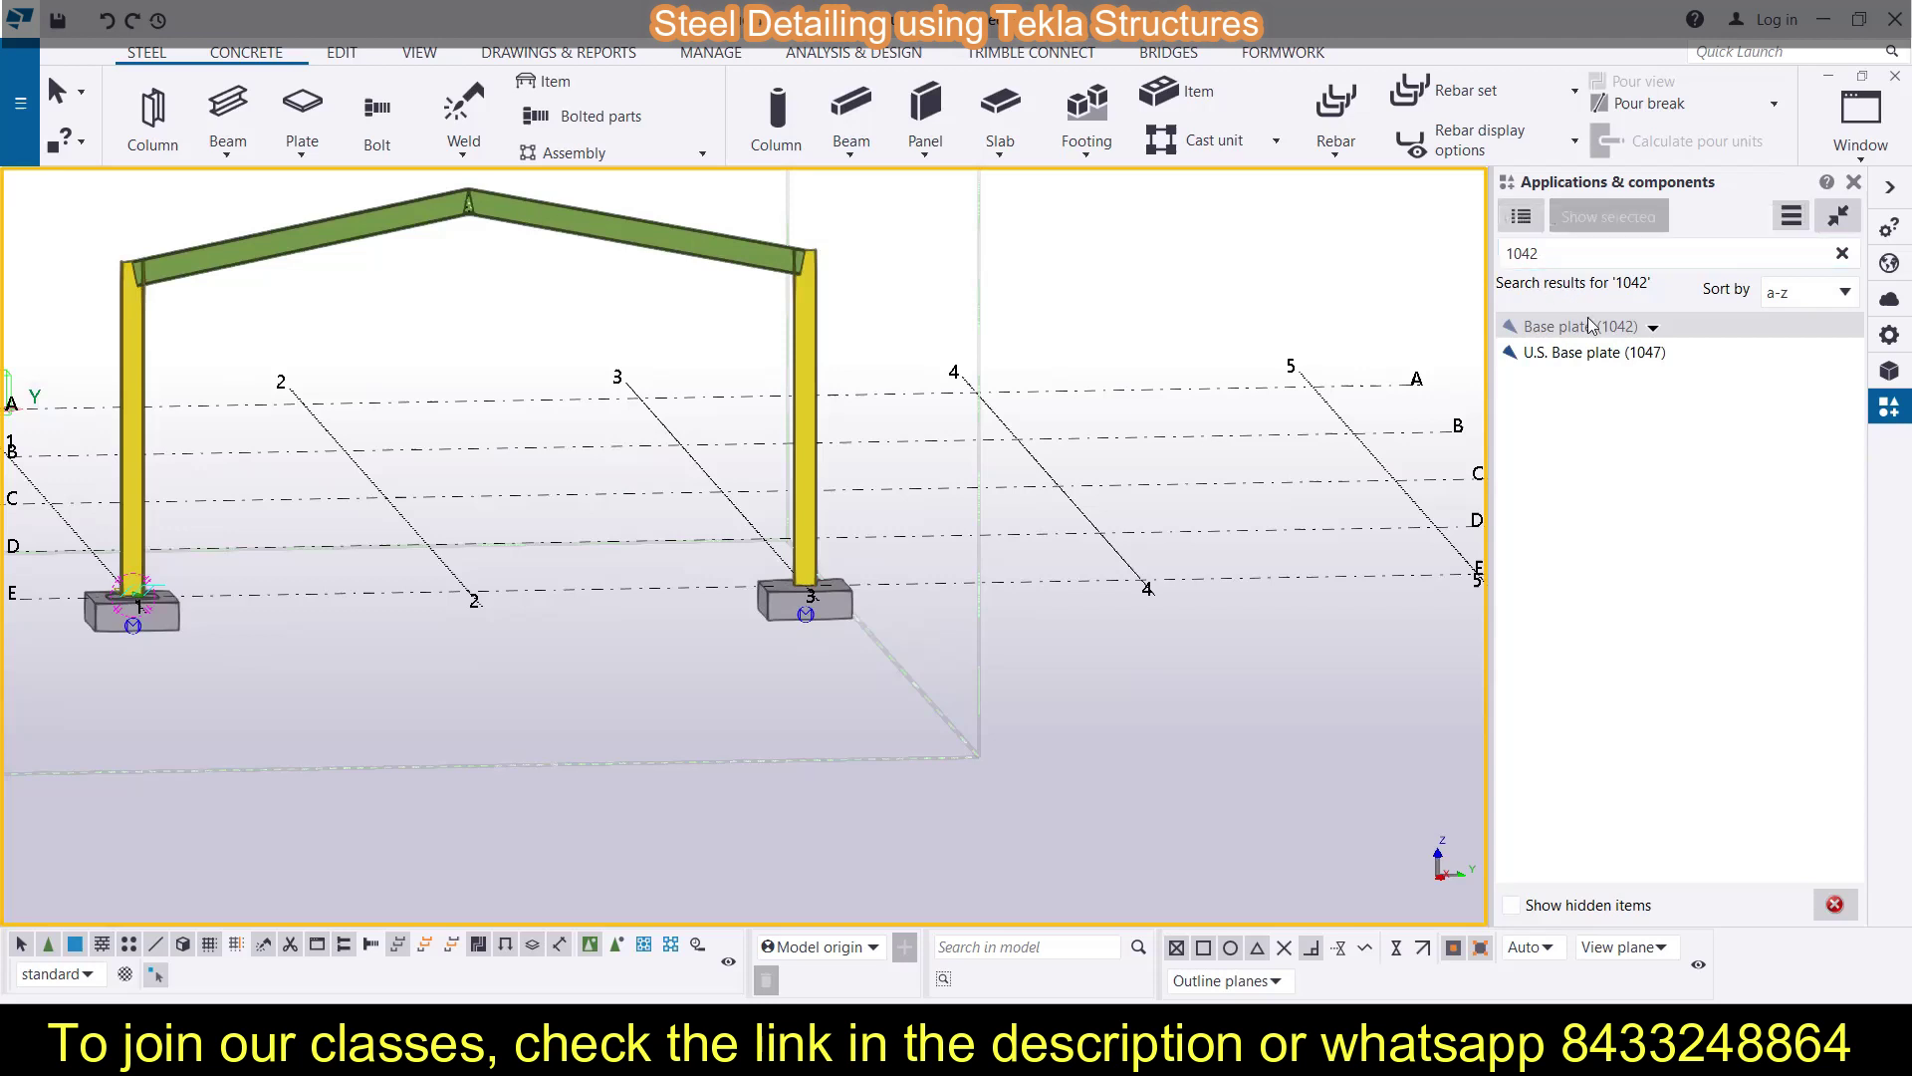
pyautogui.moveTo(1552, 257); pyautogui.dragTo(1482, 269)
pyautogui.write('B')
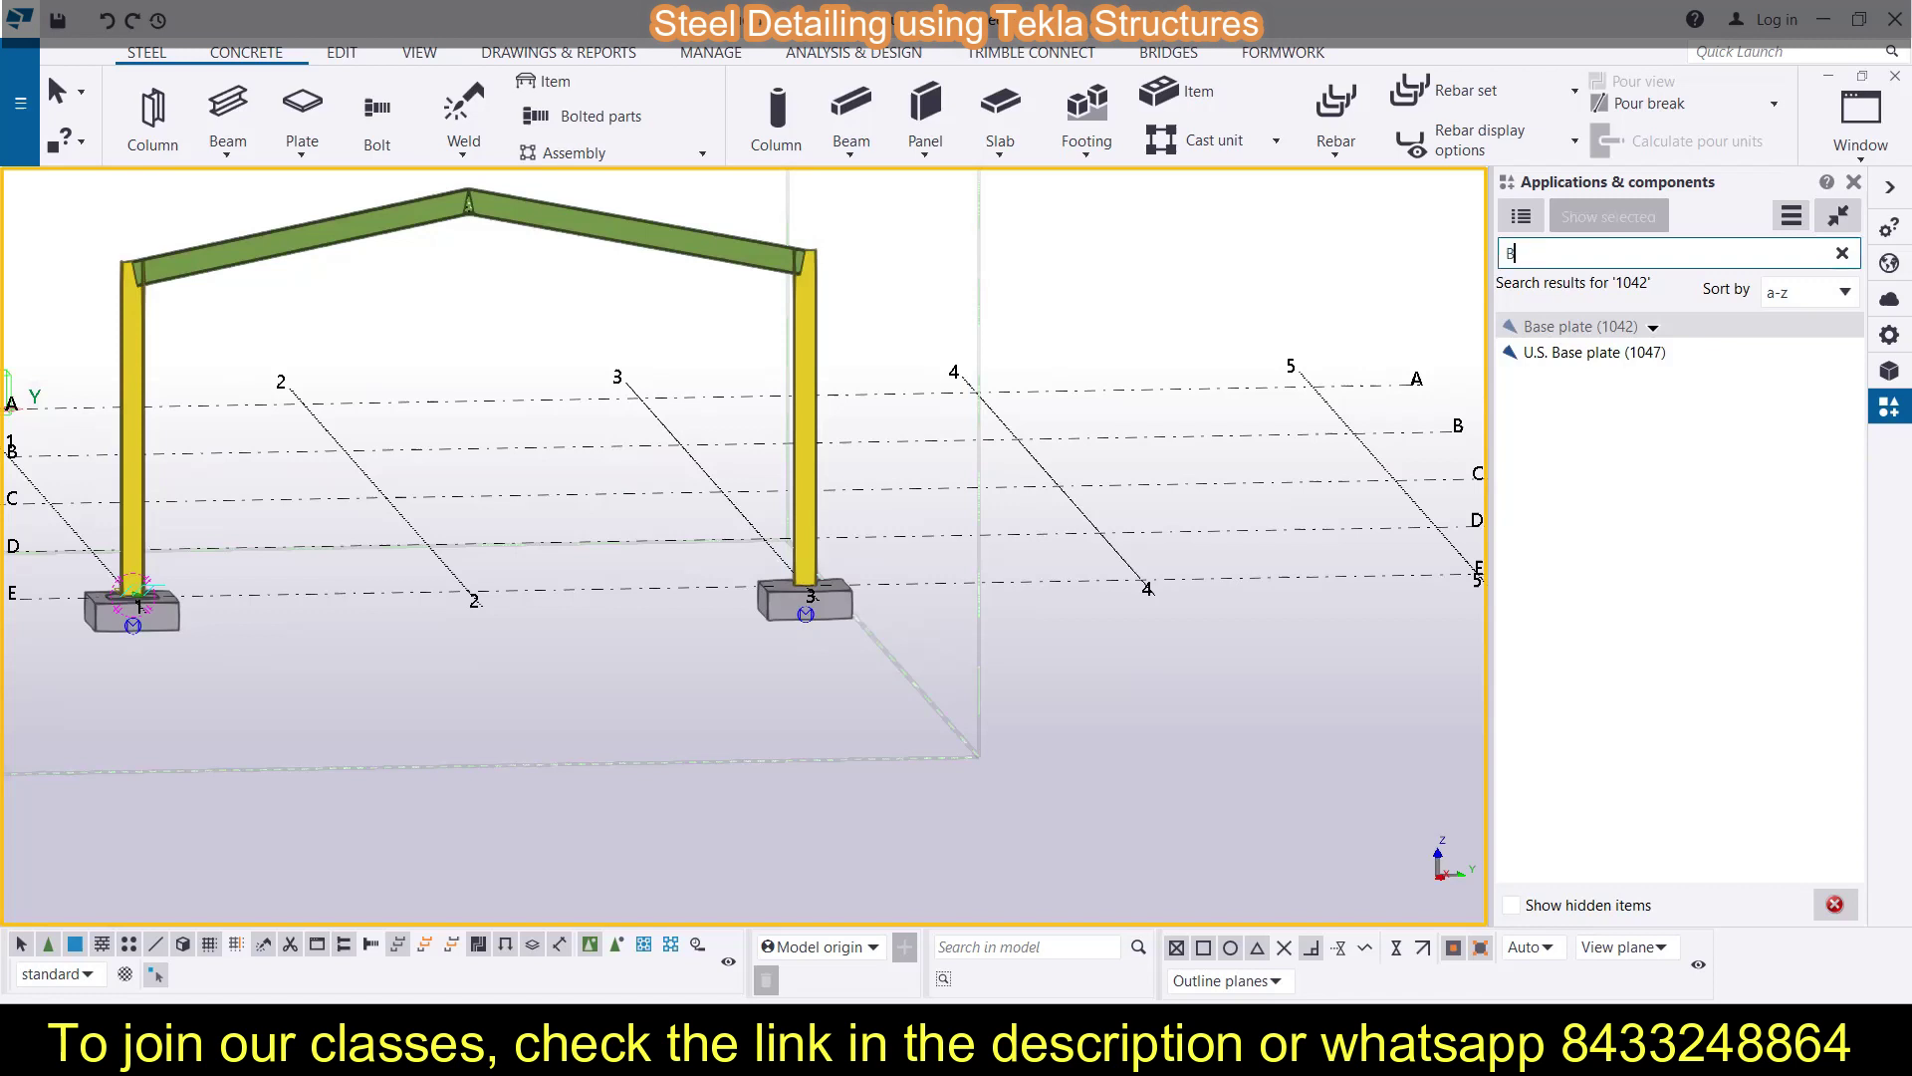
pyautogui.write('ASE PLA')
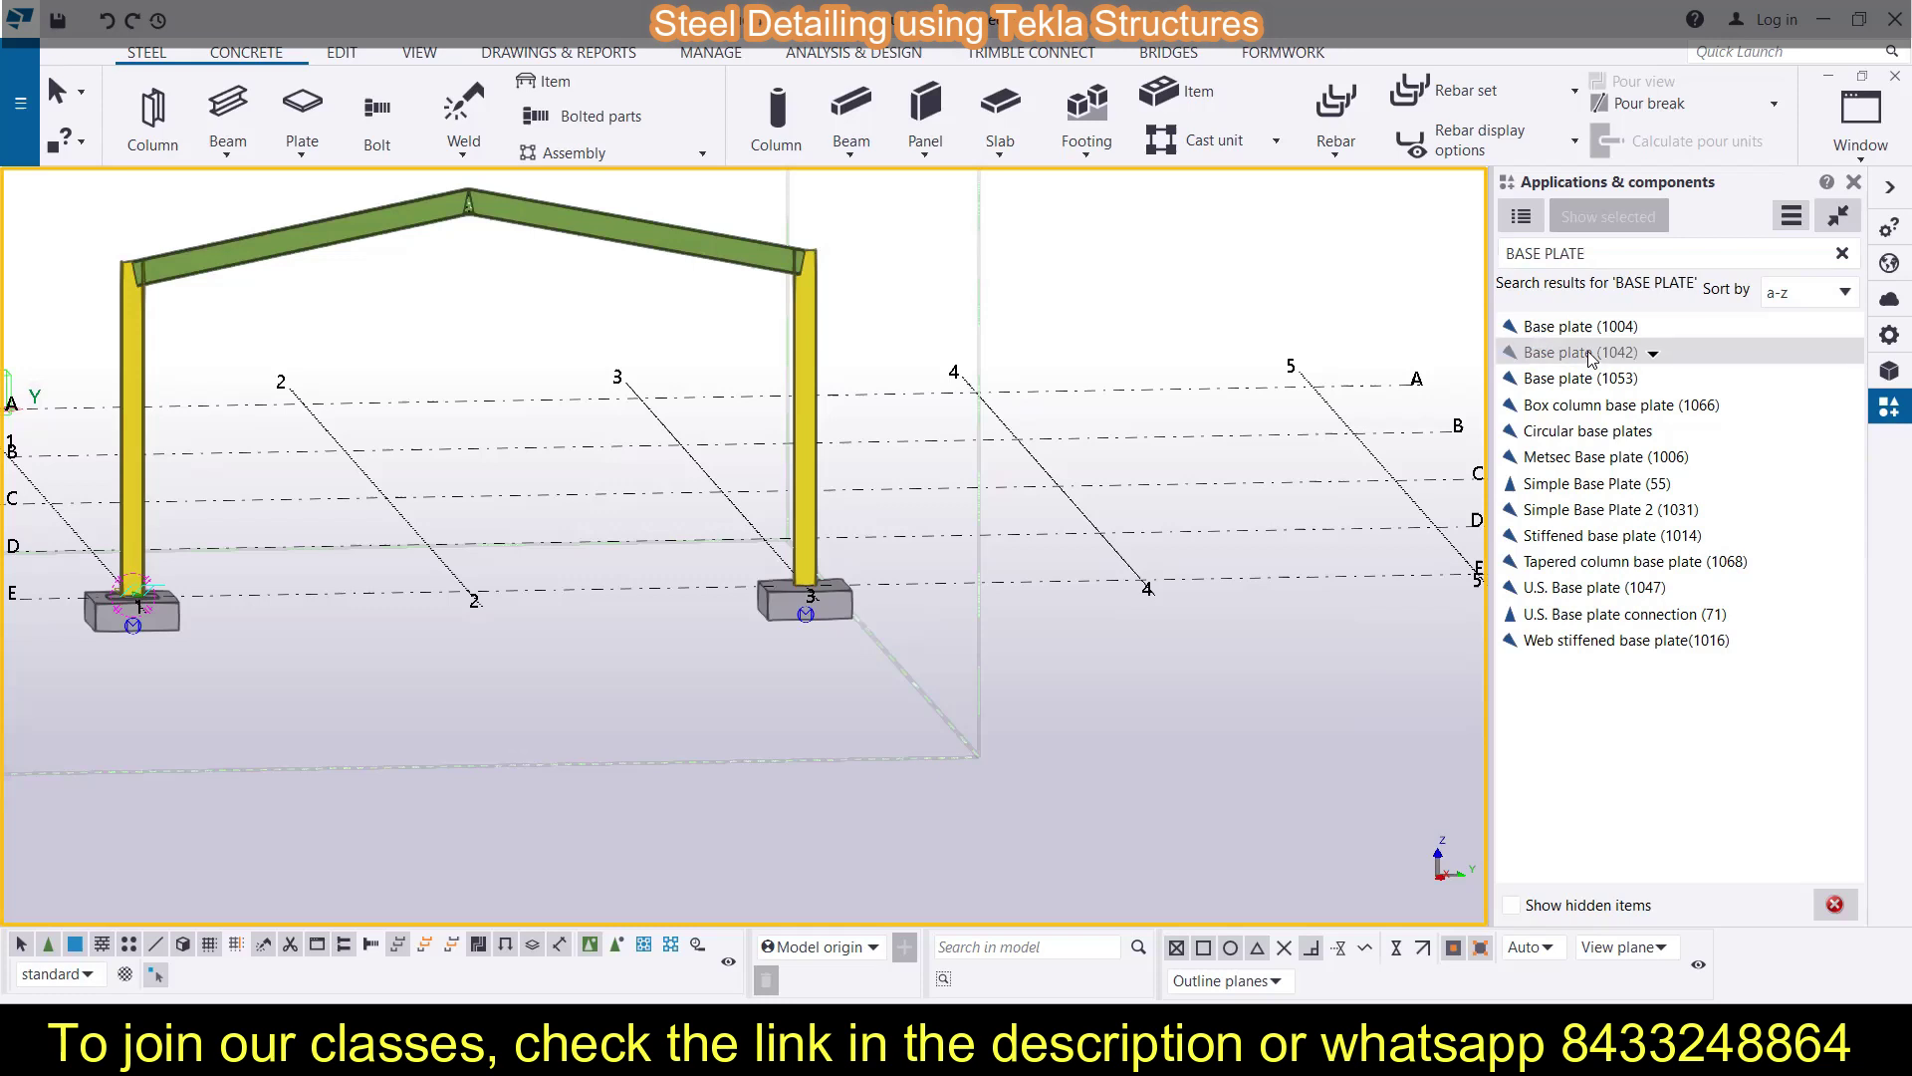
pyautogui.scroll(3, 876, 589)
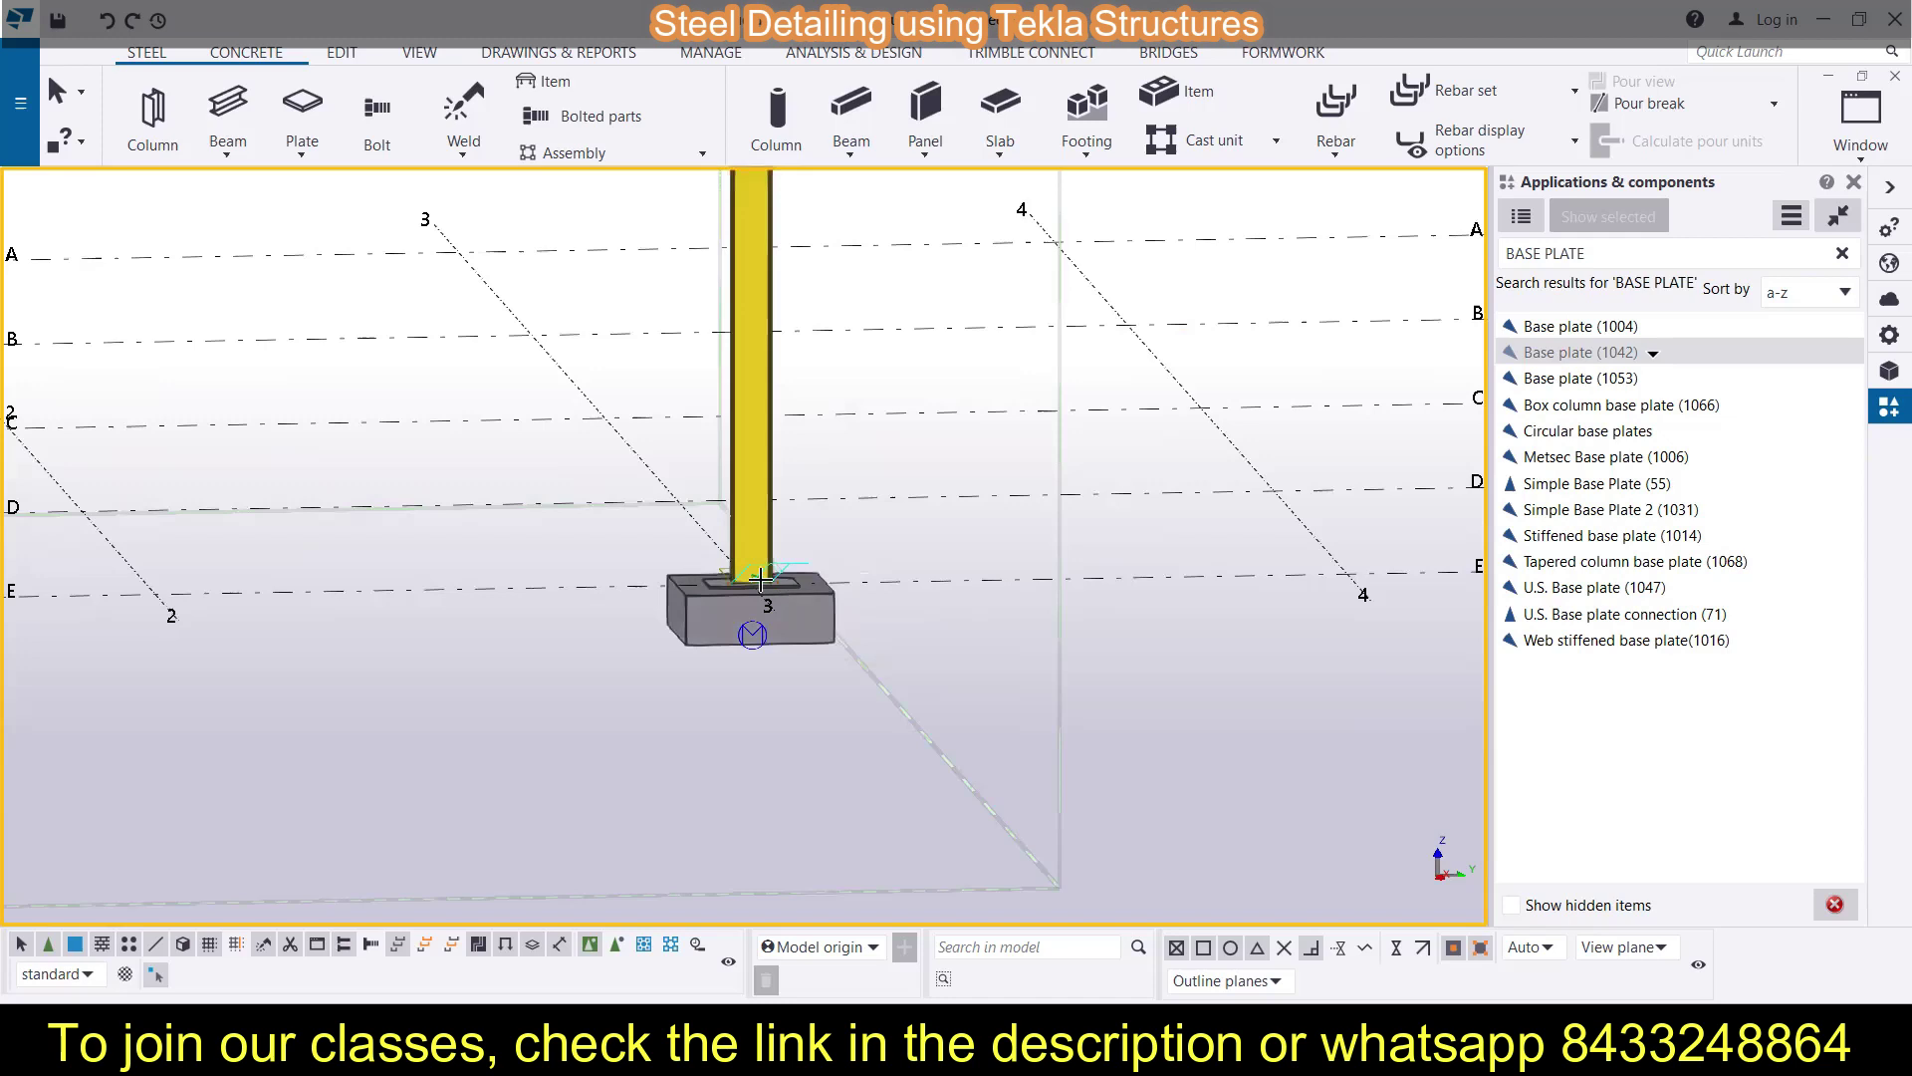
# Zoom to the right column base and select its base plate
pyautogui.scroll(2, 775, 579)
pyautogui.scroll(3, 737, 568)
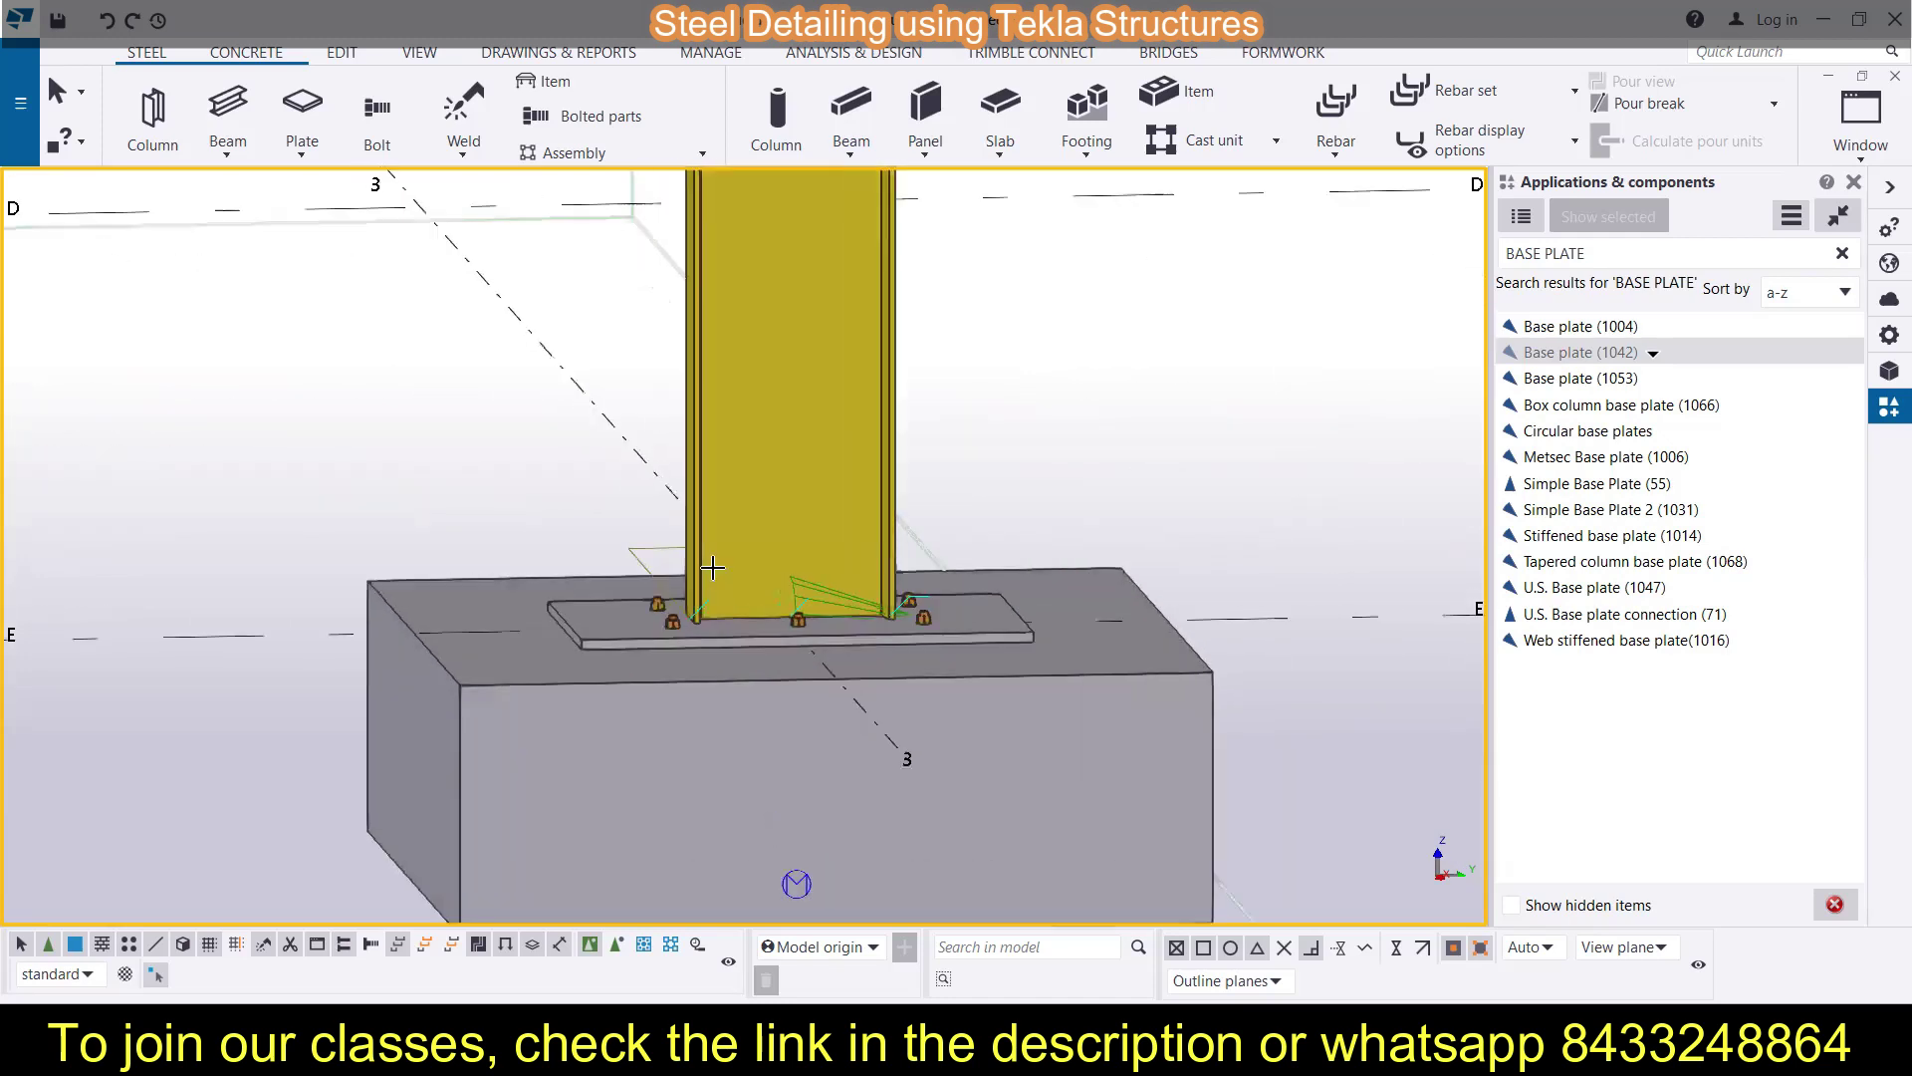
pyautogui.scroll(2, 687, 562)
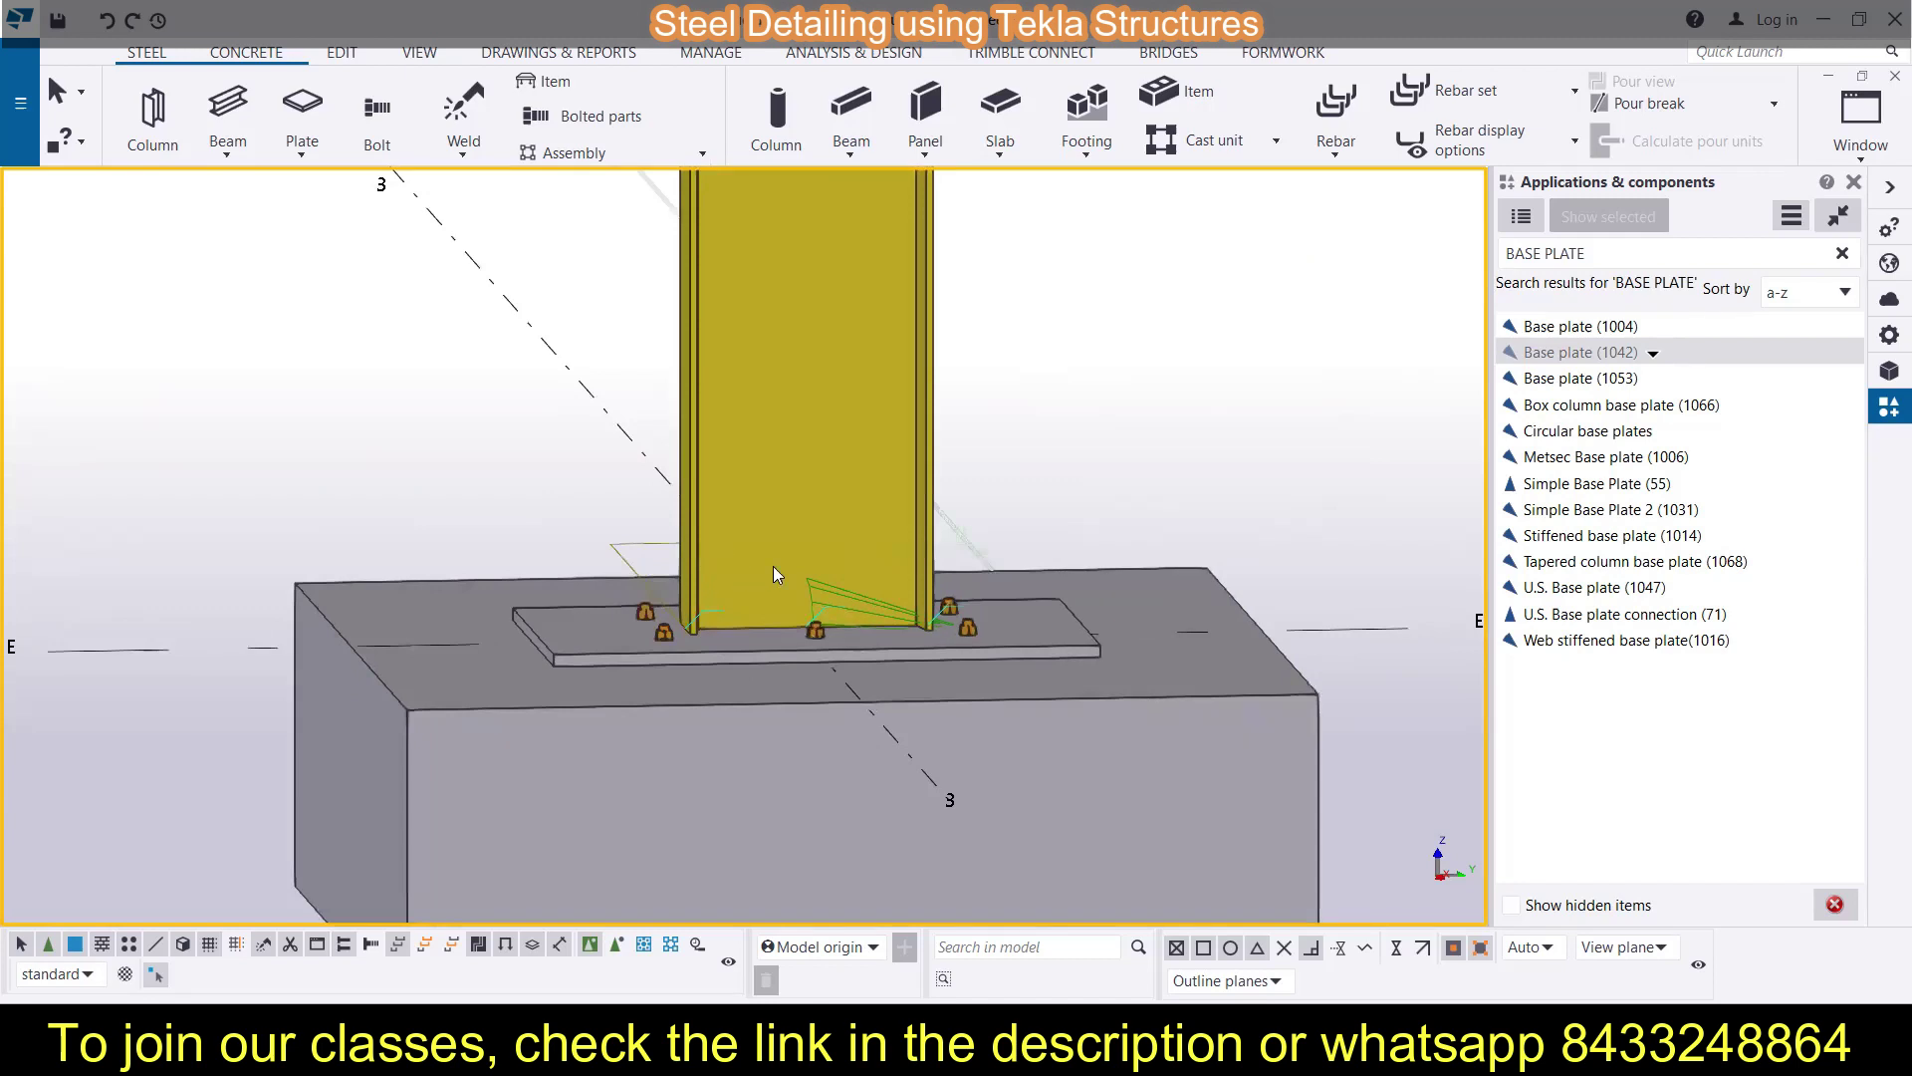
pyautogui.moveTo(1079, 510); pyautogui.dragTo(687, 376, button='middle')
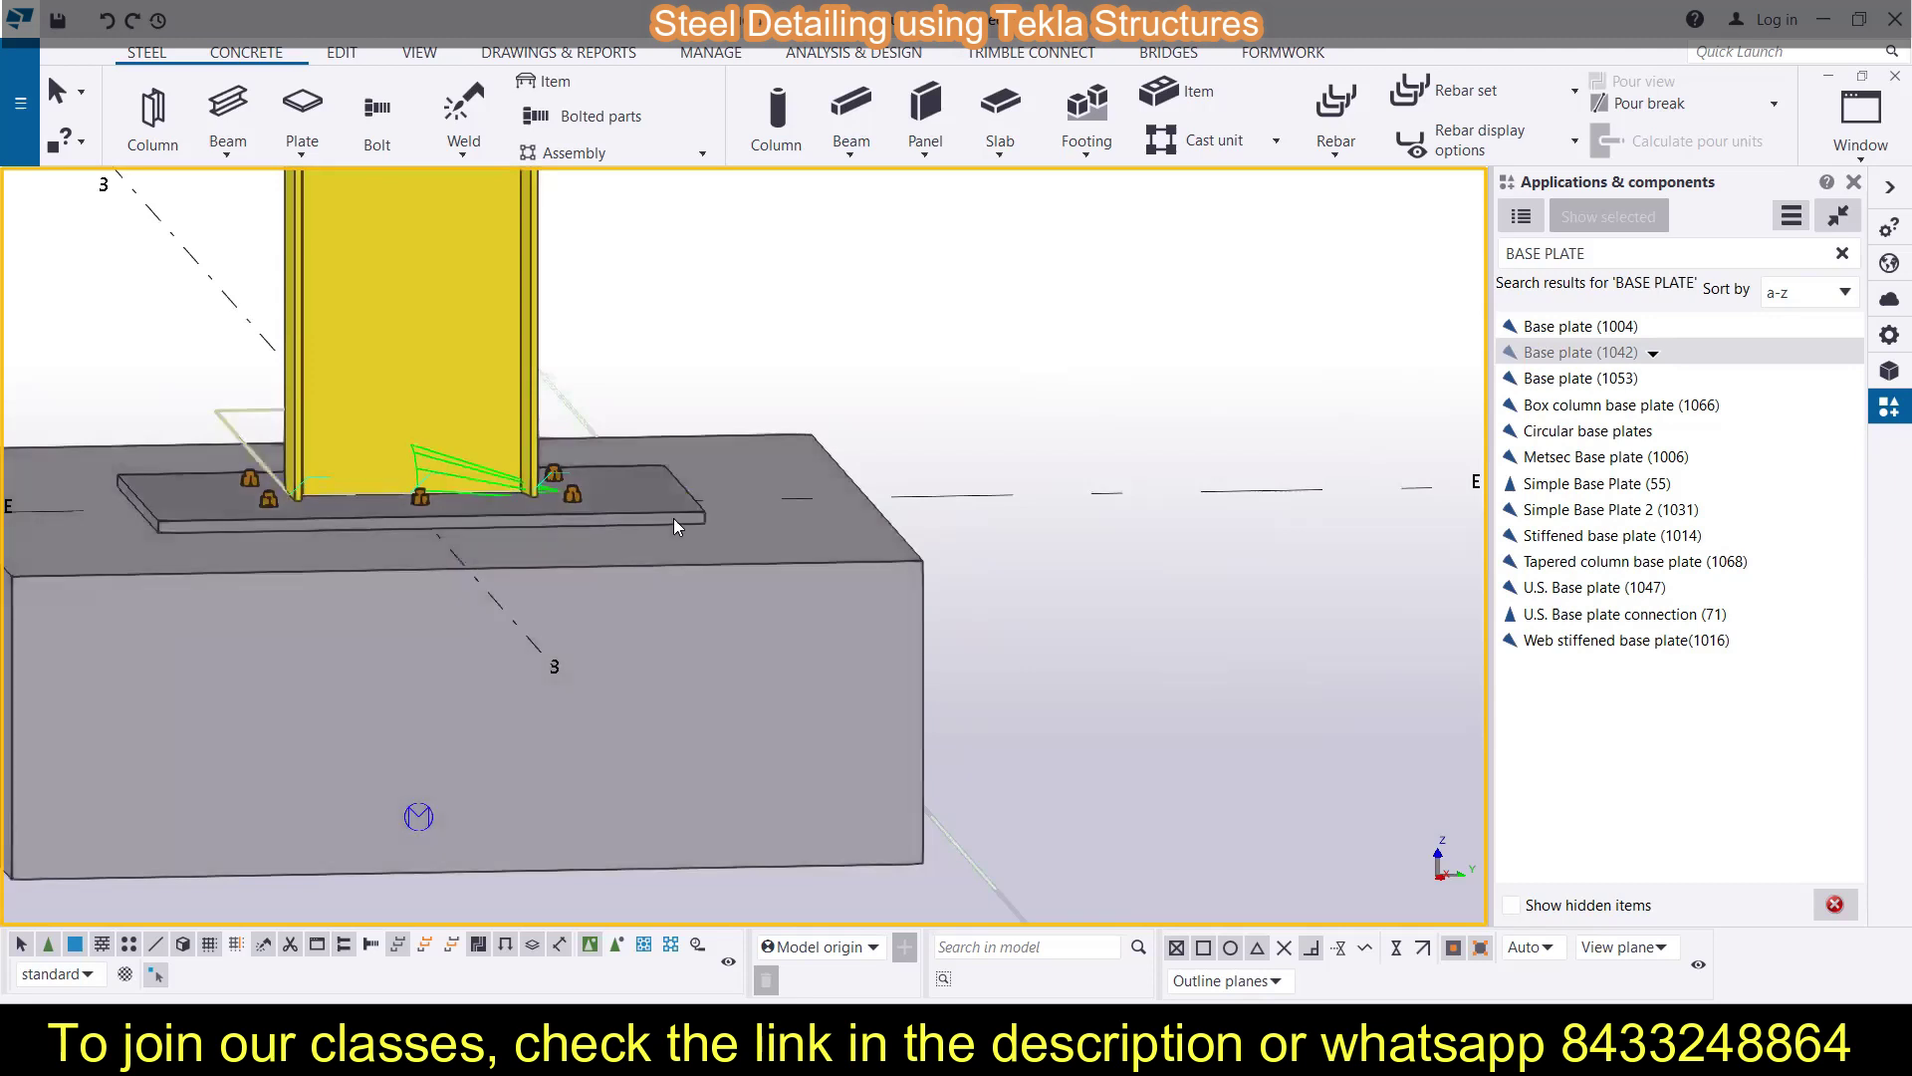
pyautogui.click(673, 518)
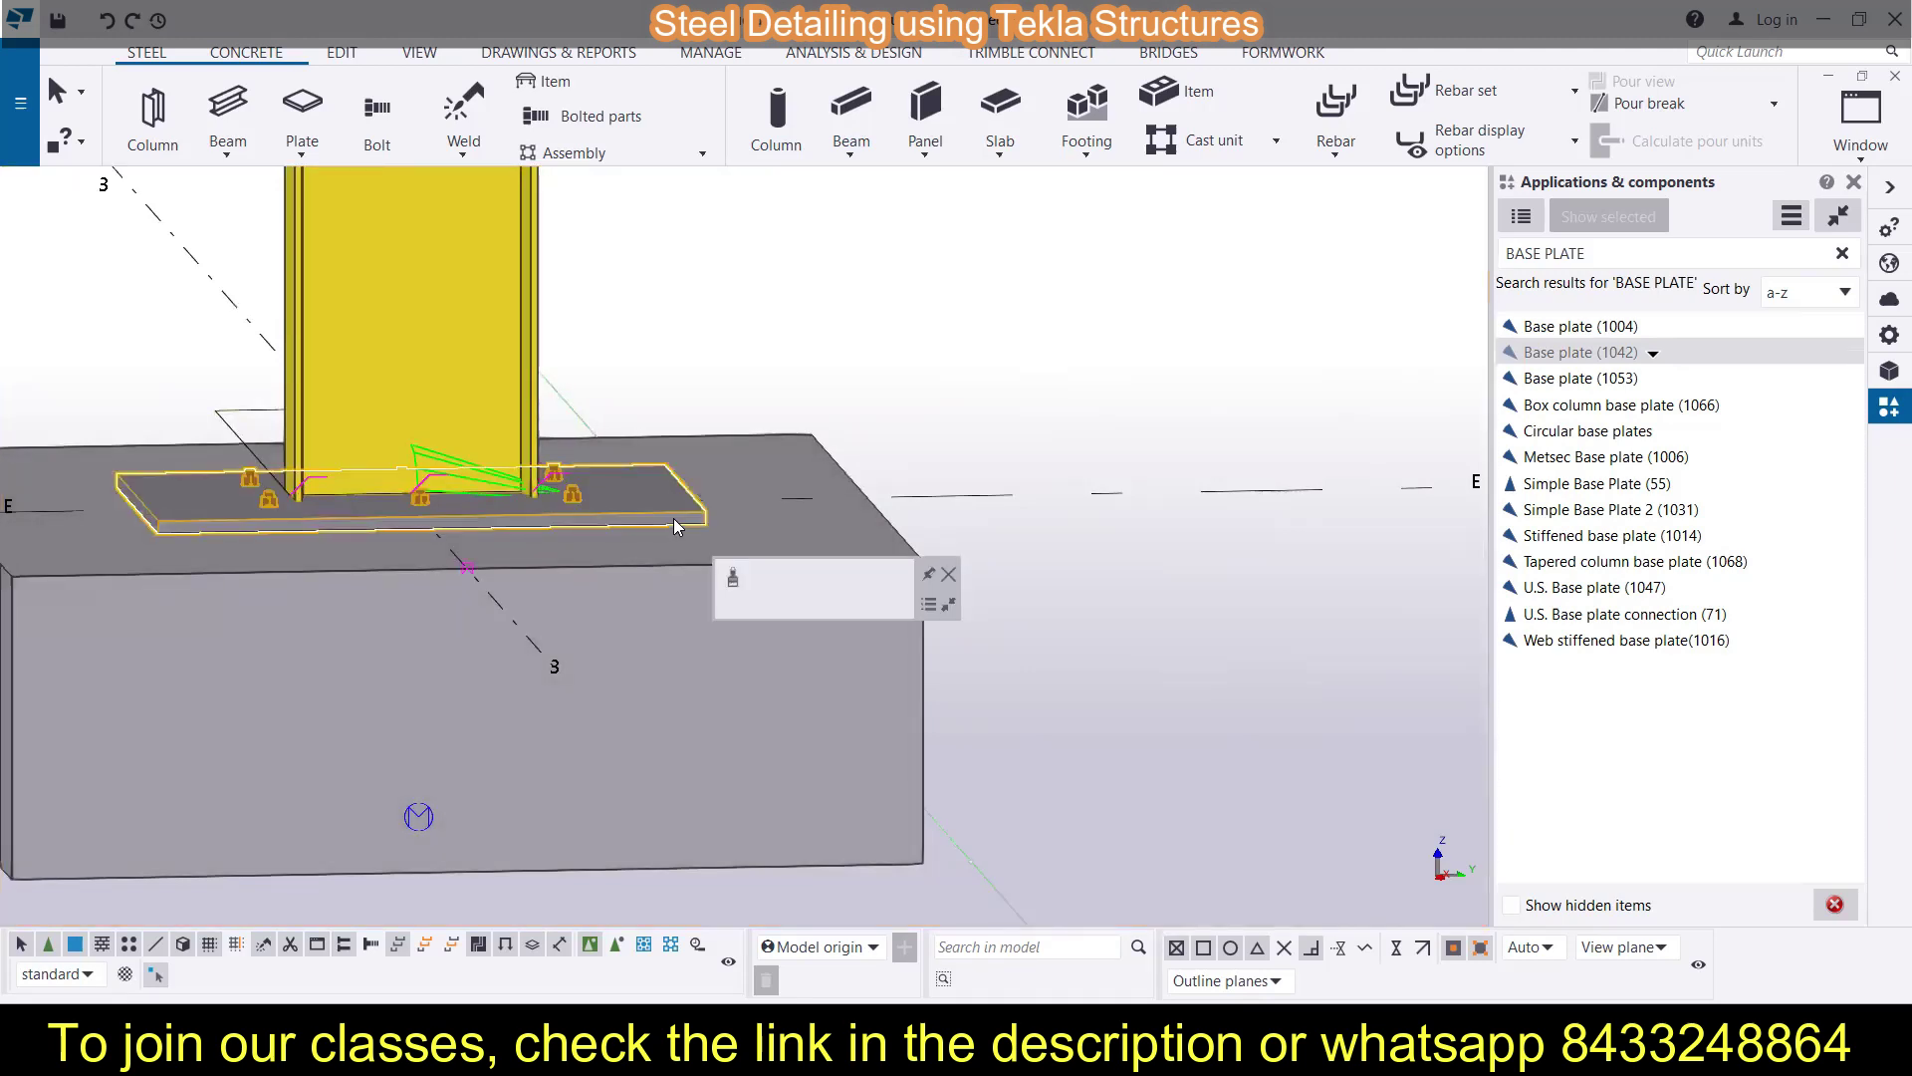
# Open the Base plate (1042) Parts page showing the 20 × 550 × 900 plate, then deselect
pyautogui.doubleClick(673, 518)
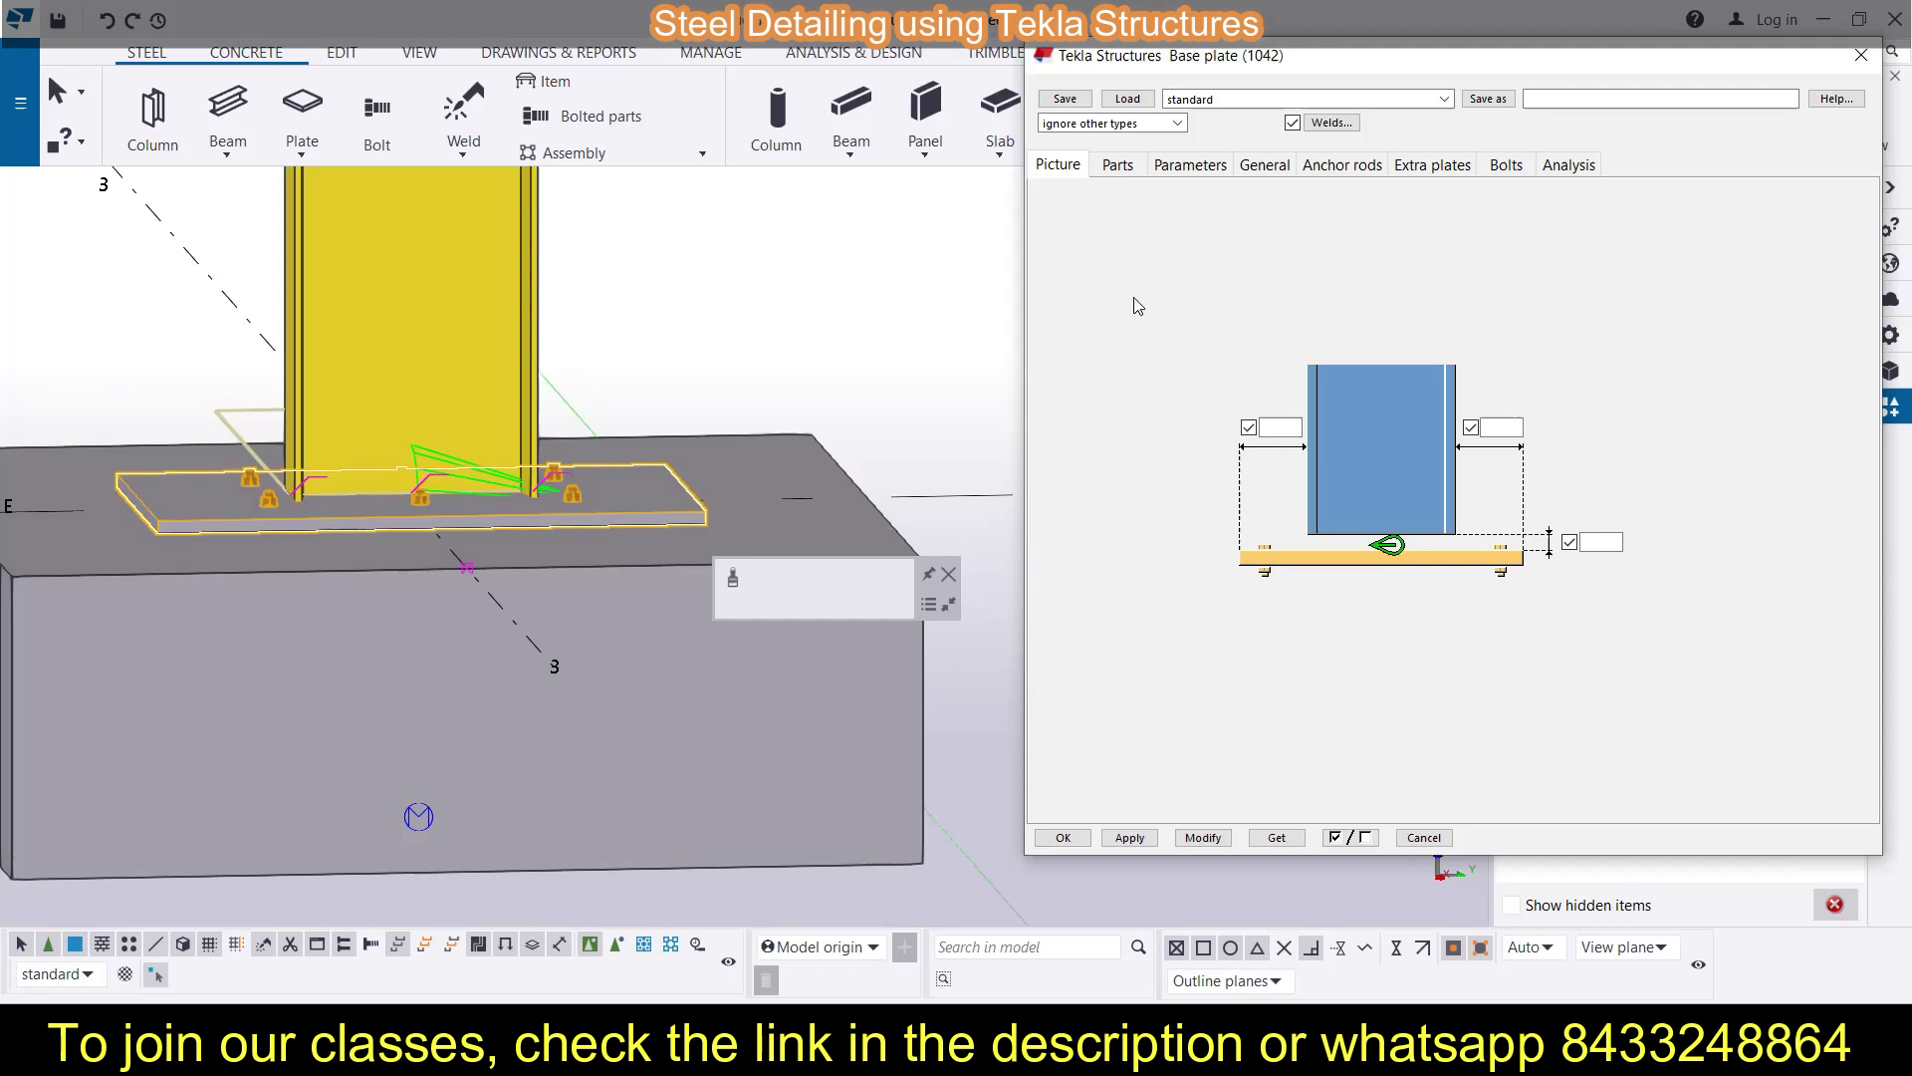
pyautogui.click(1118, 165)
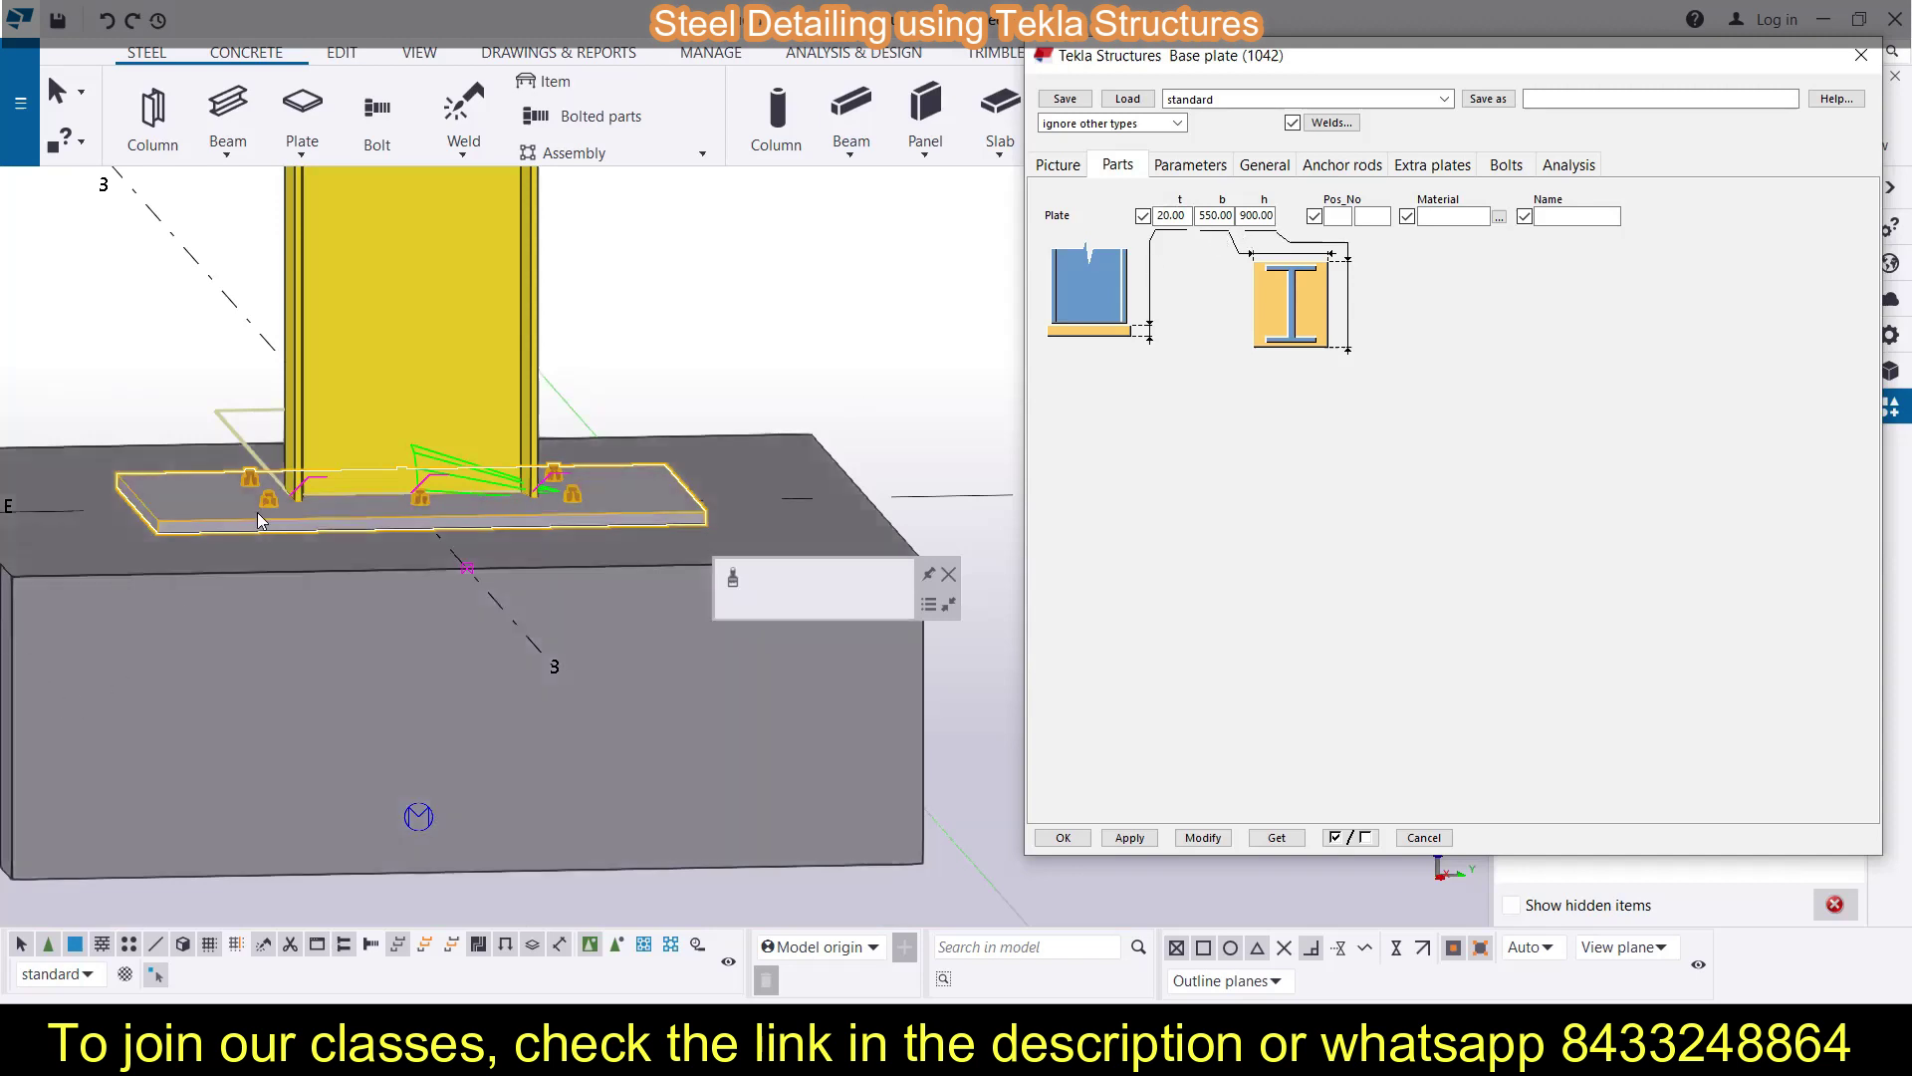
pyautogui.scroll(2, 237, 552)
pyautogui.scroll(-5, 259, 553)
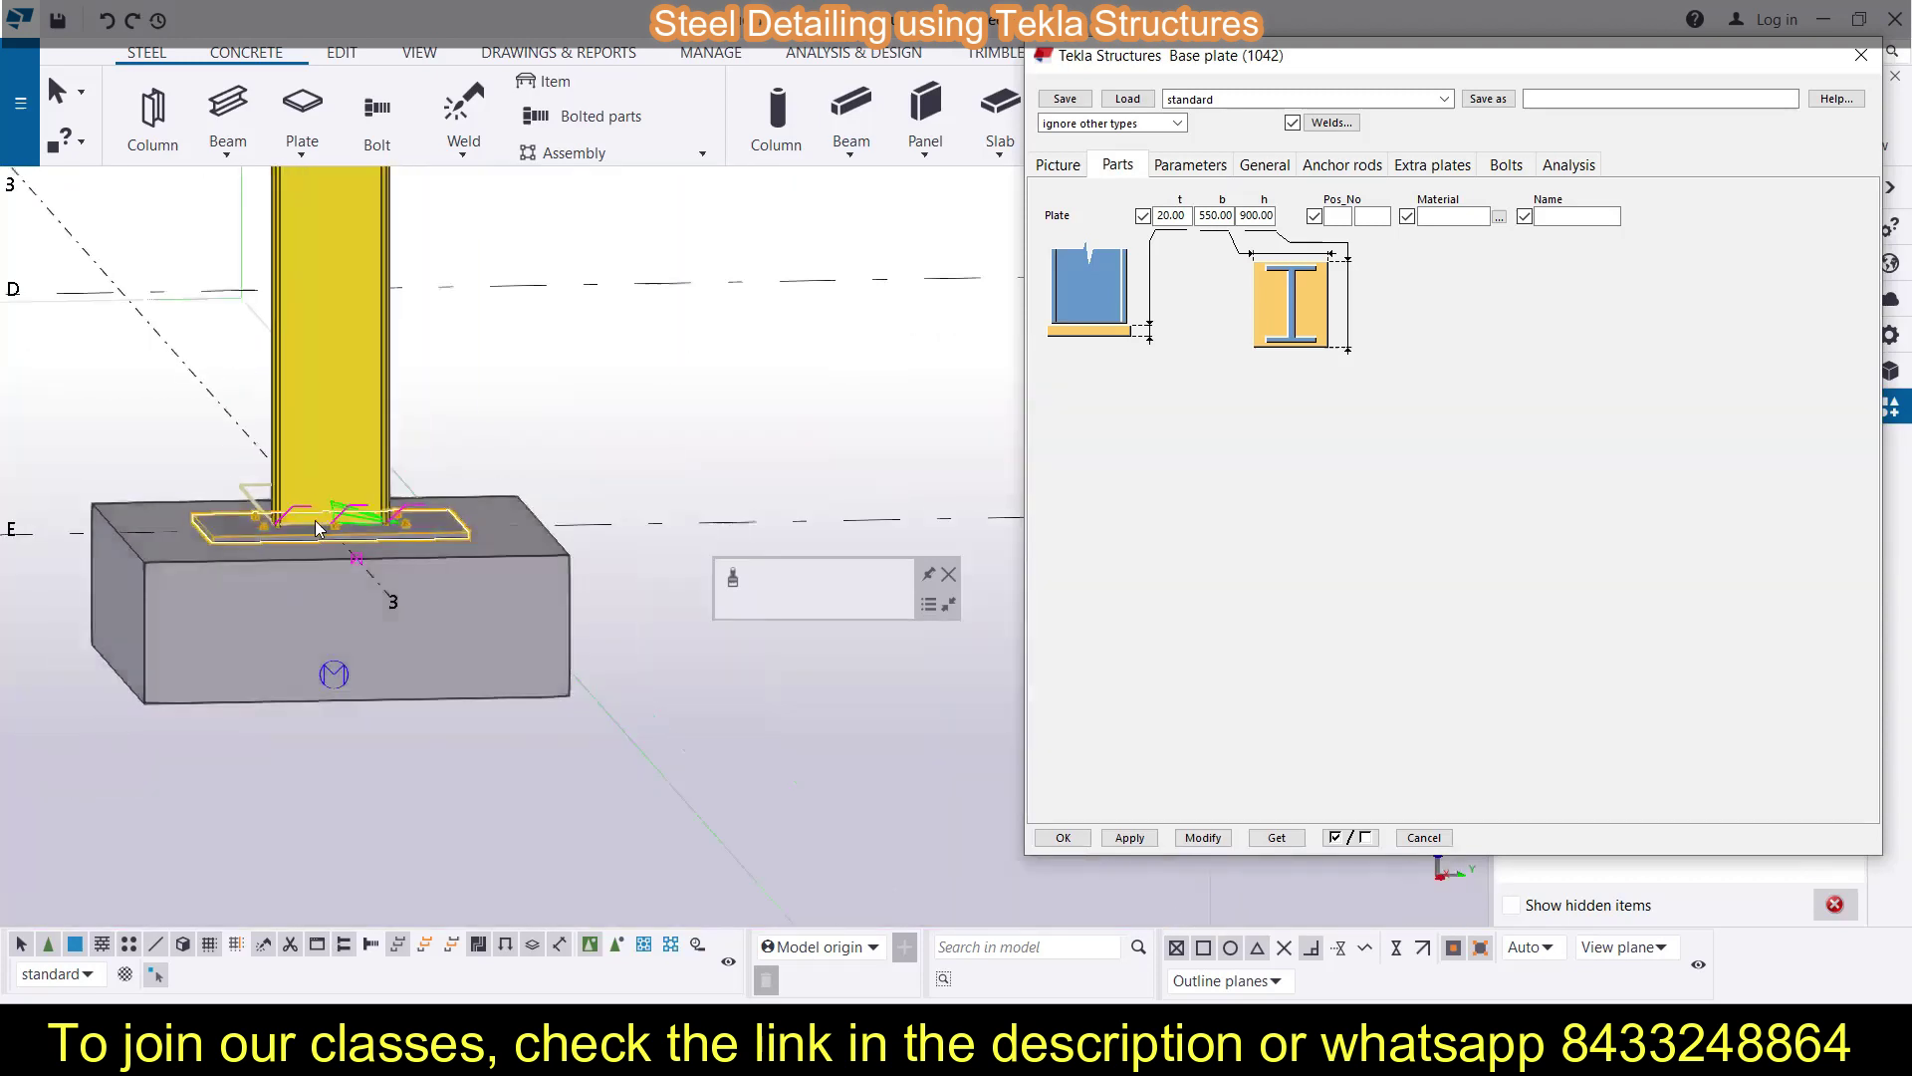
pyautogui.scroll(2, 207, 522)
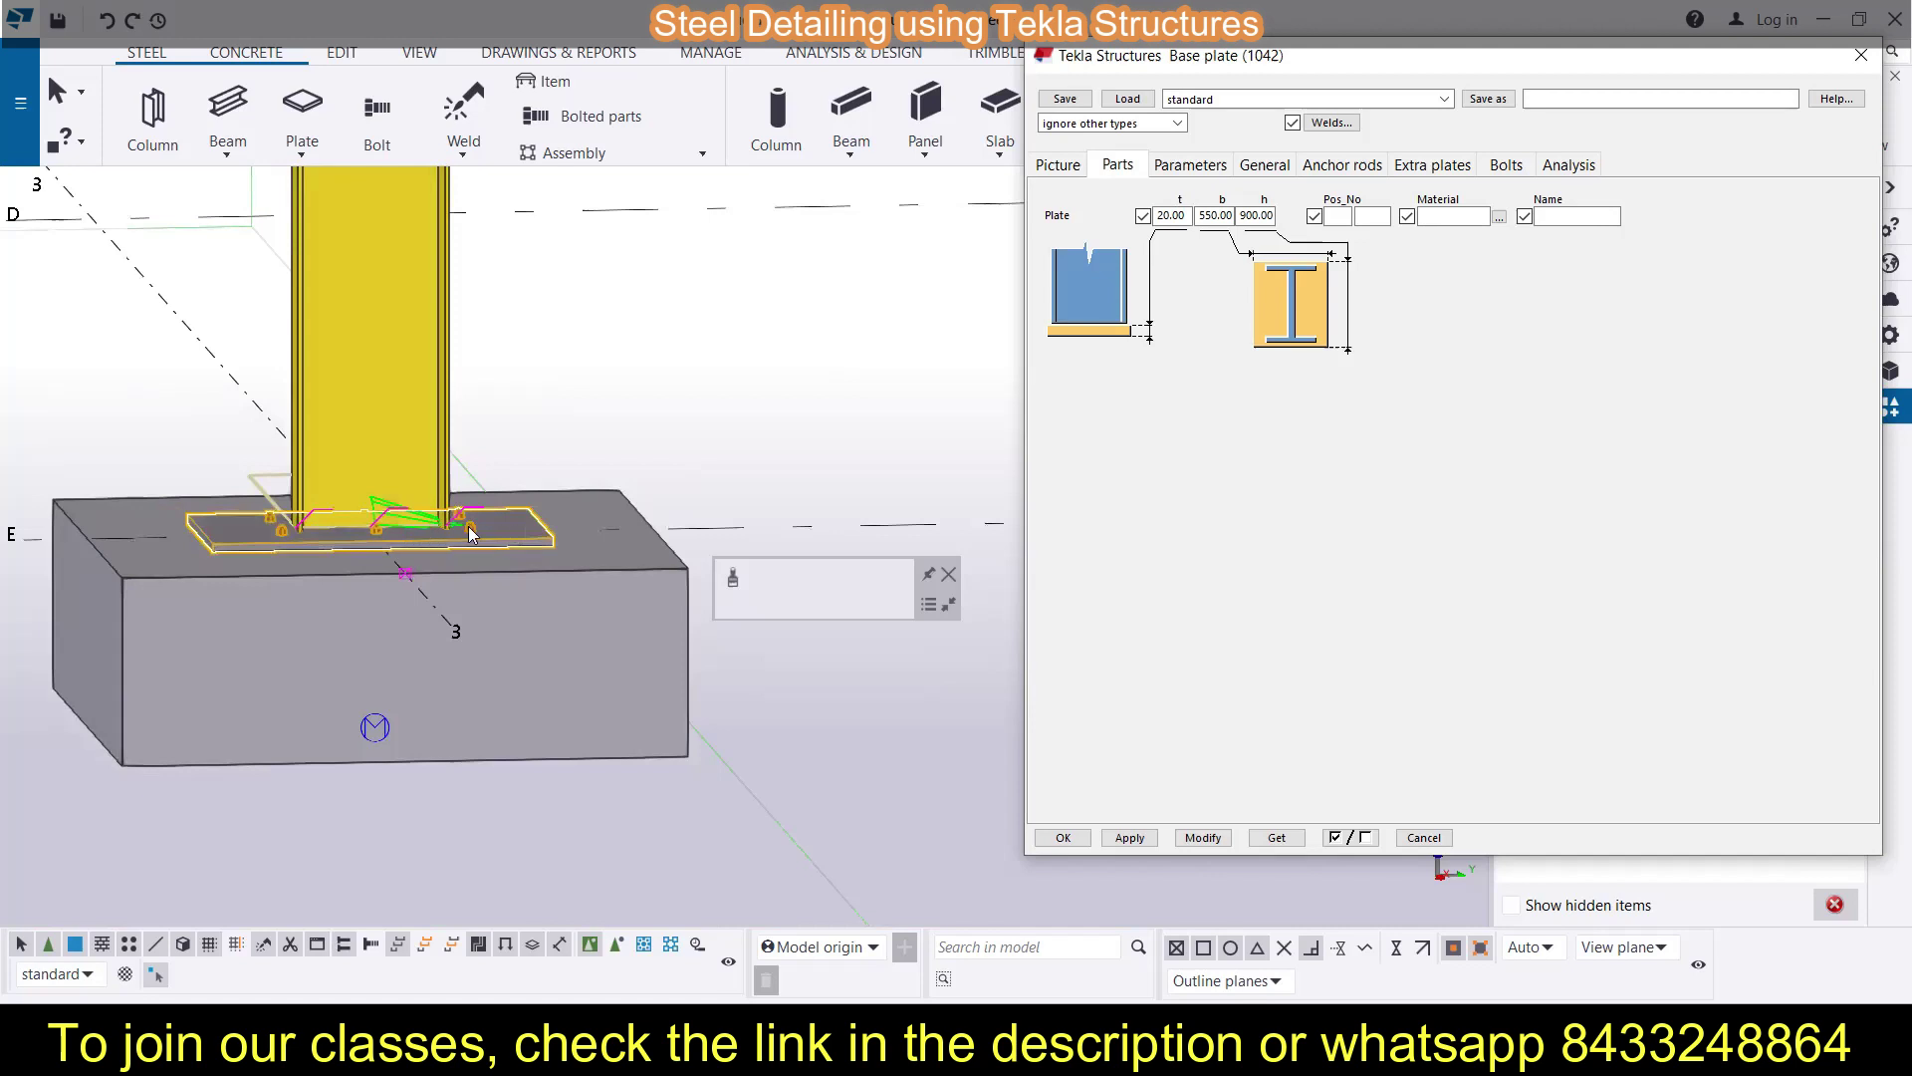
pyautogui.click(380, 535)
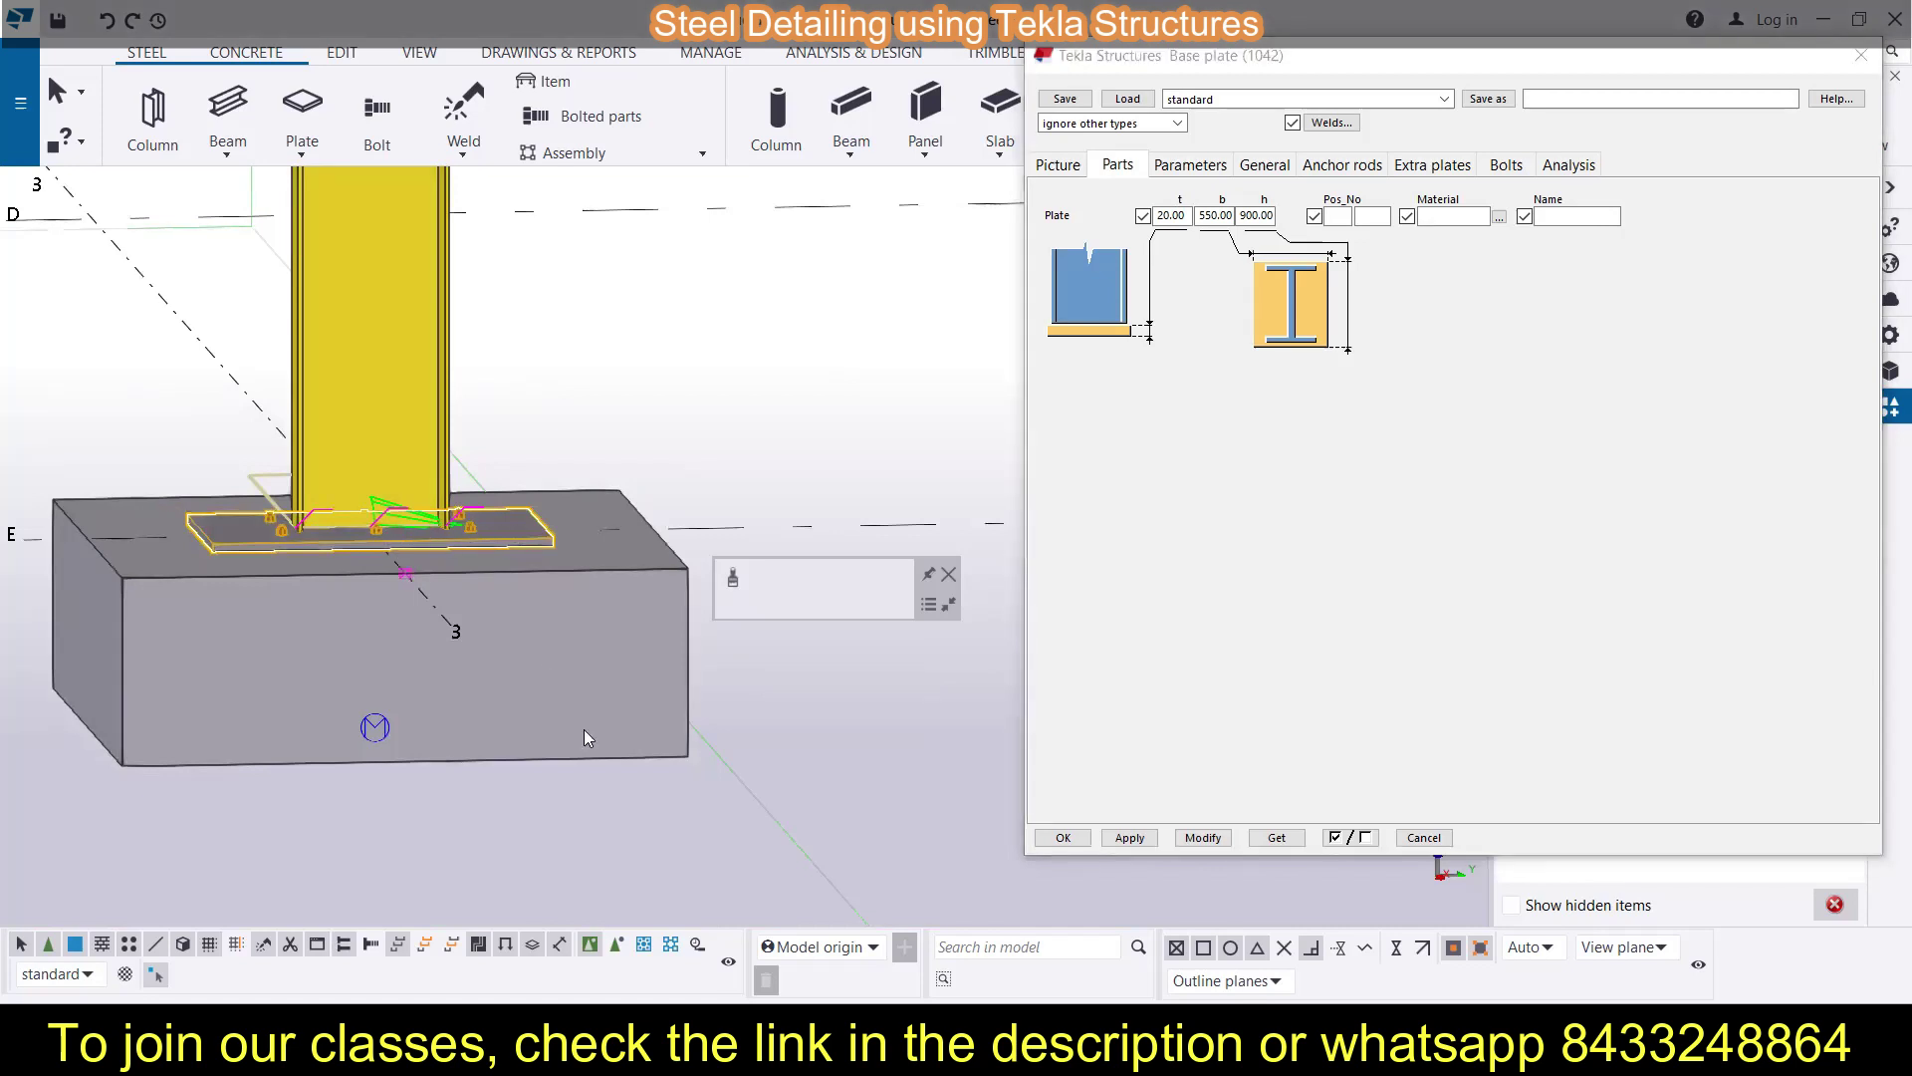
pyautogui.click(657, 829)
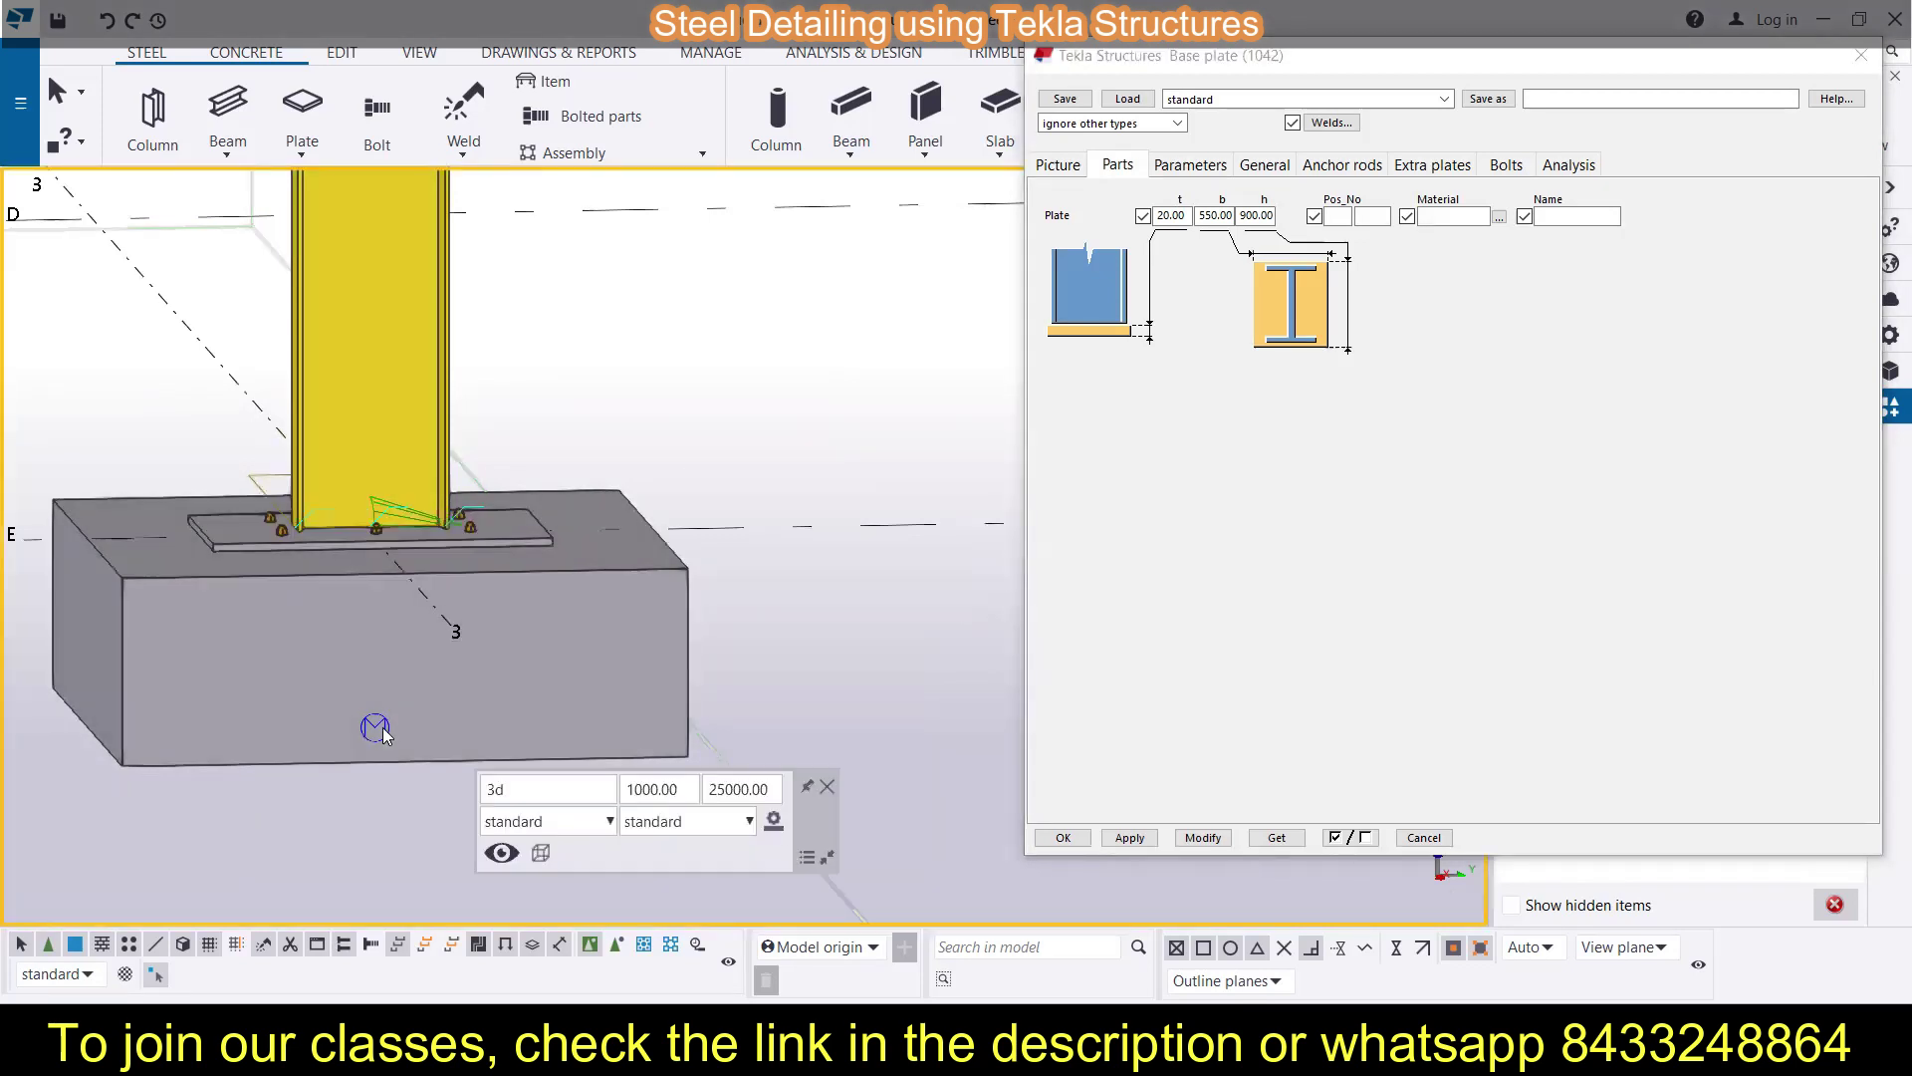
# Inspect the footing from above, then show the Parameters page with Design Off and Bearing No
pyautogui.click(375, 725)
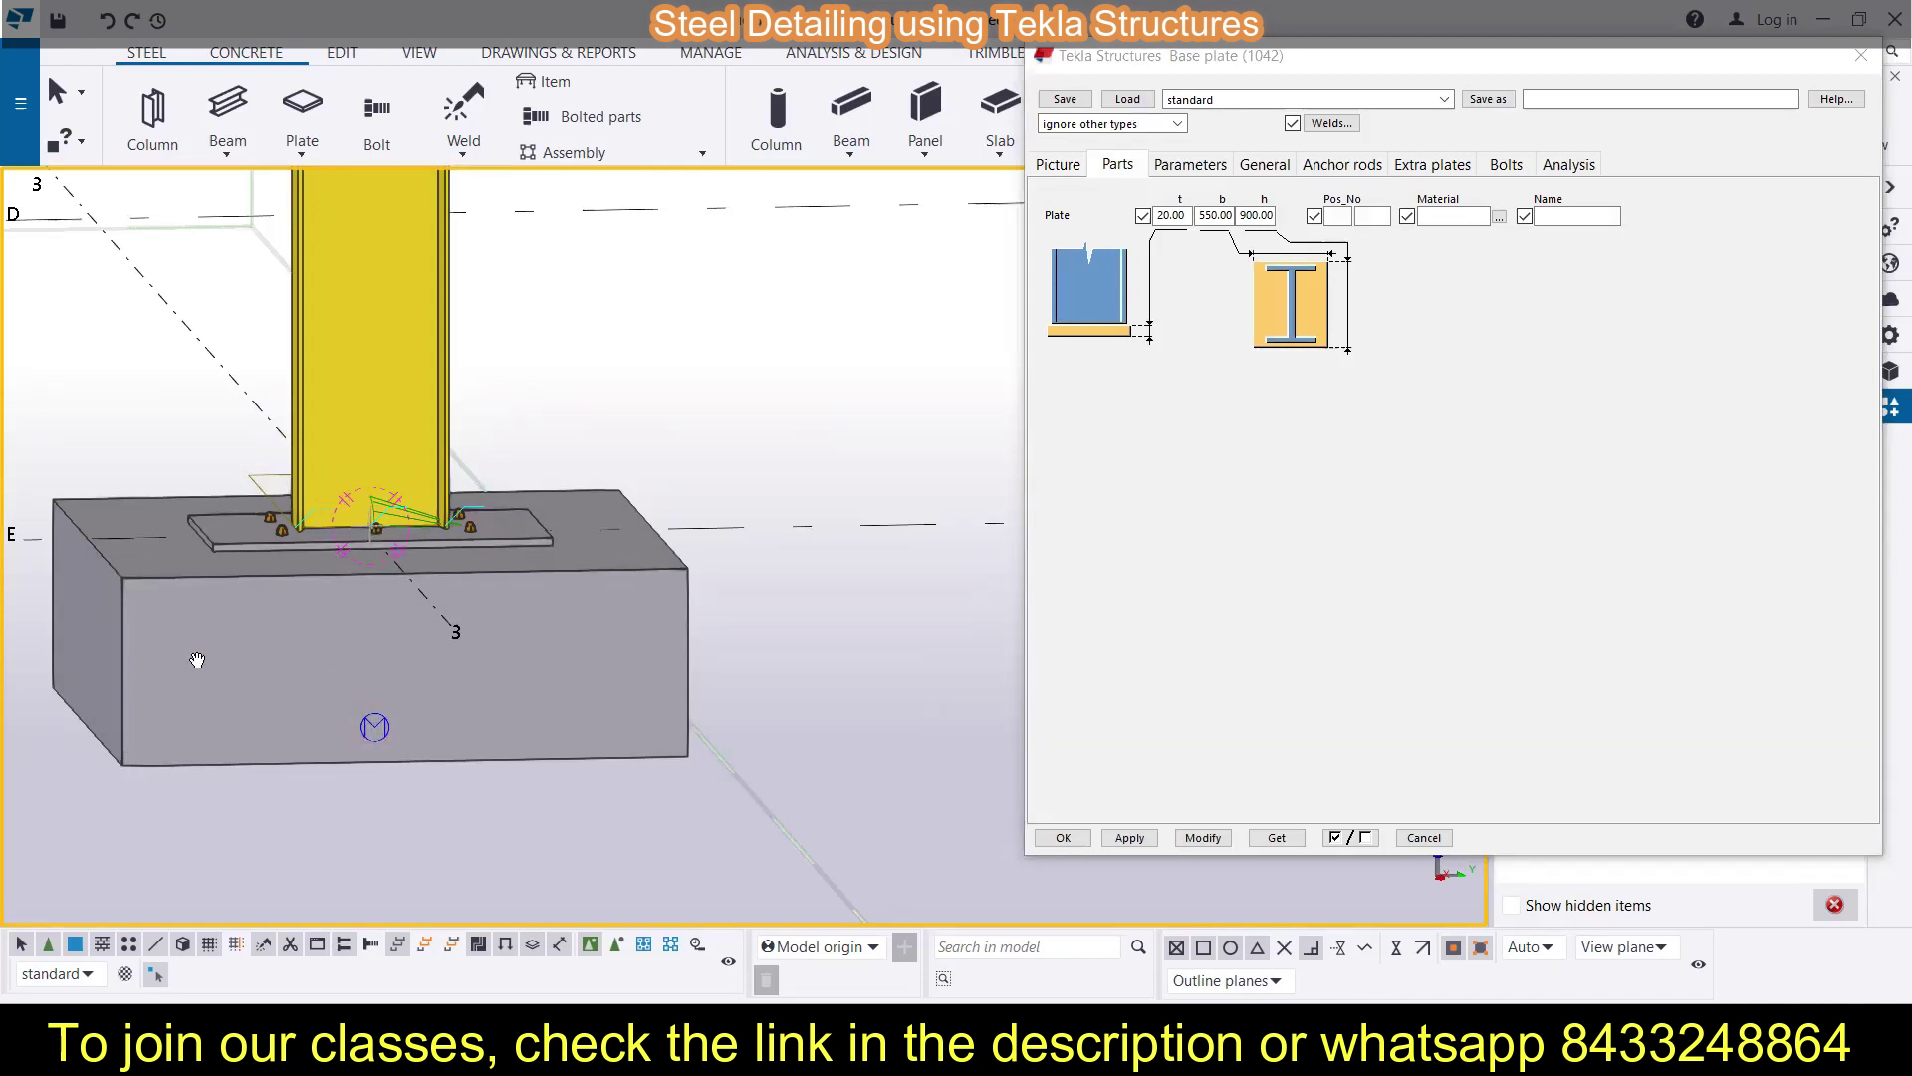
pyautogui.keyDown('ctrl'); pyautogui.moveTo(154, 662); pyautogui.dragTo(308, 755, button='middle'); pyautogui.keyUp('ctrl')
pyautogui.scroll(3, 181, 646)
pyautogui.scroll(-2, 180, 643)
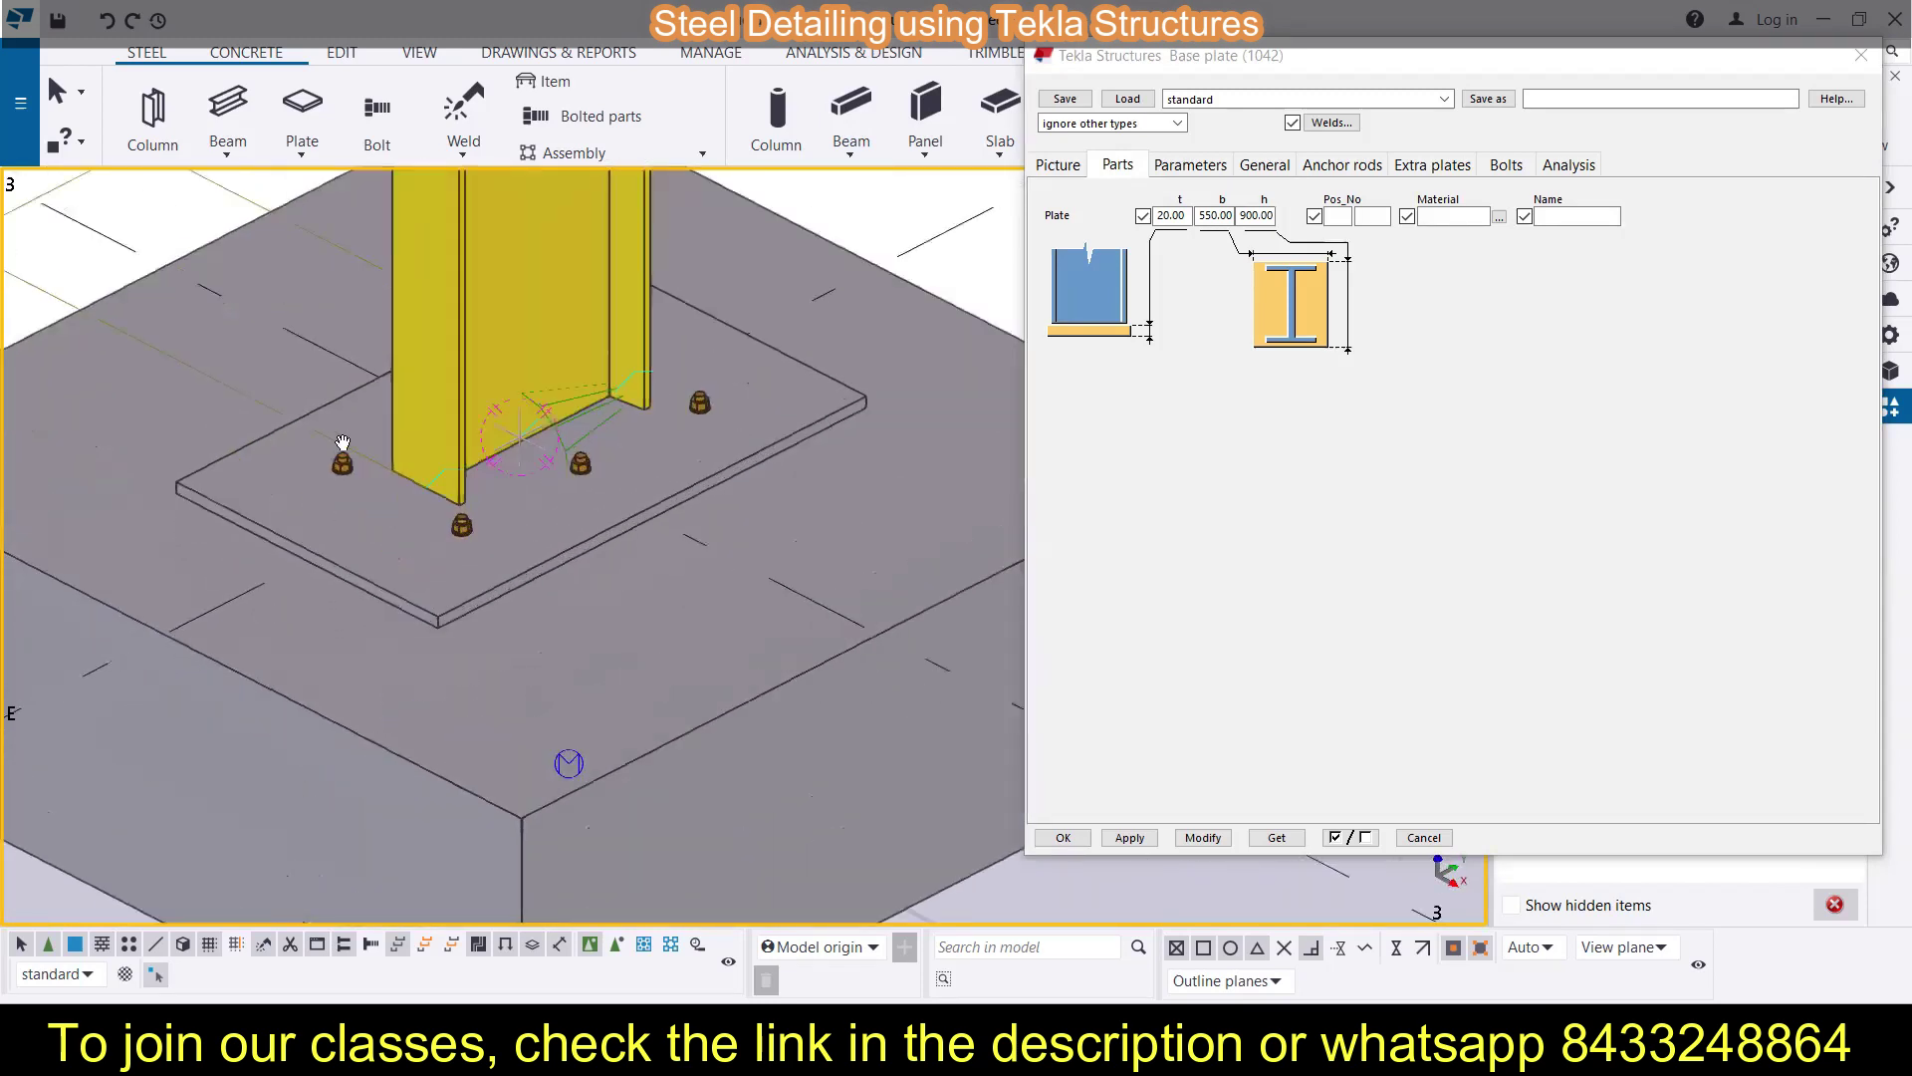
pyautogui.scroll(-3, 385, 514)
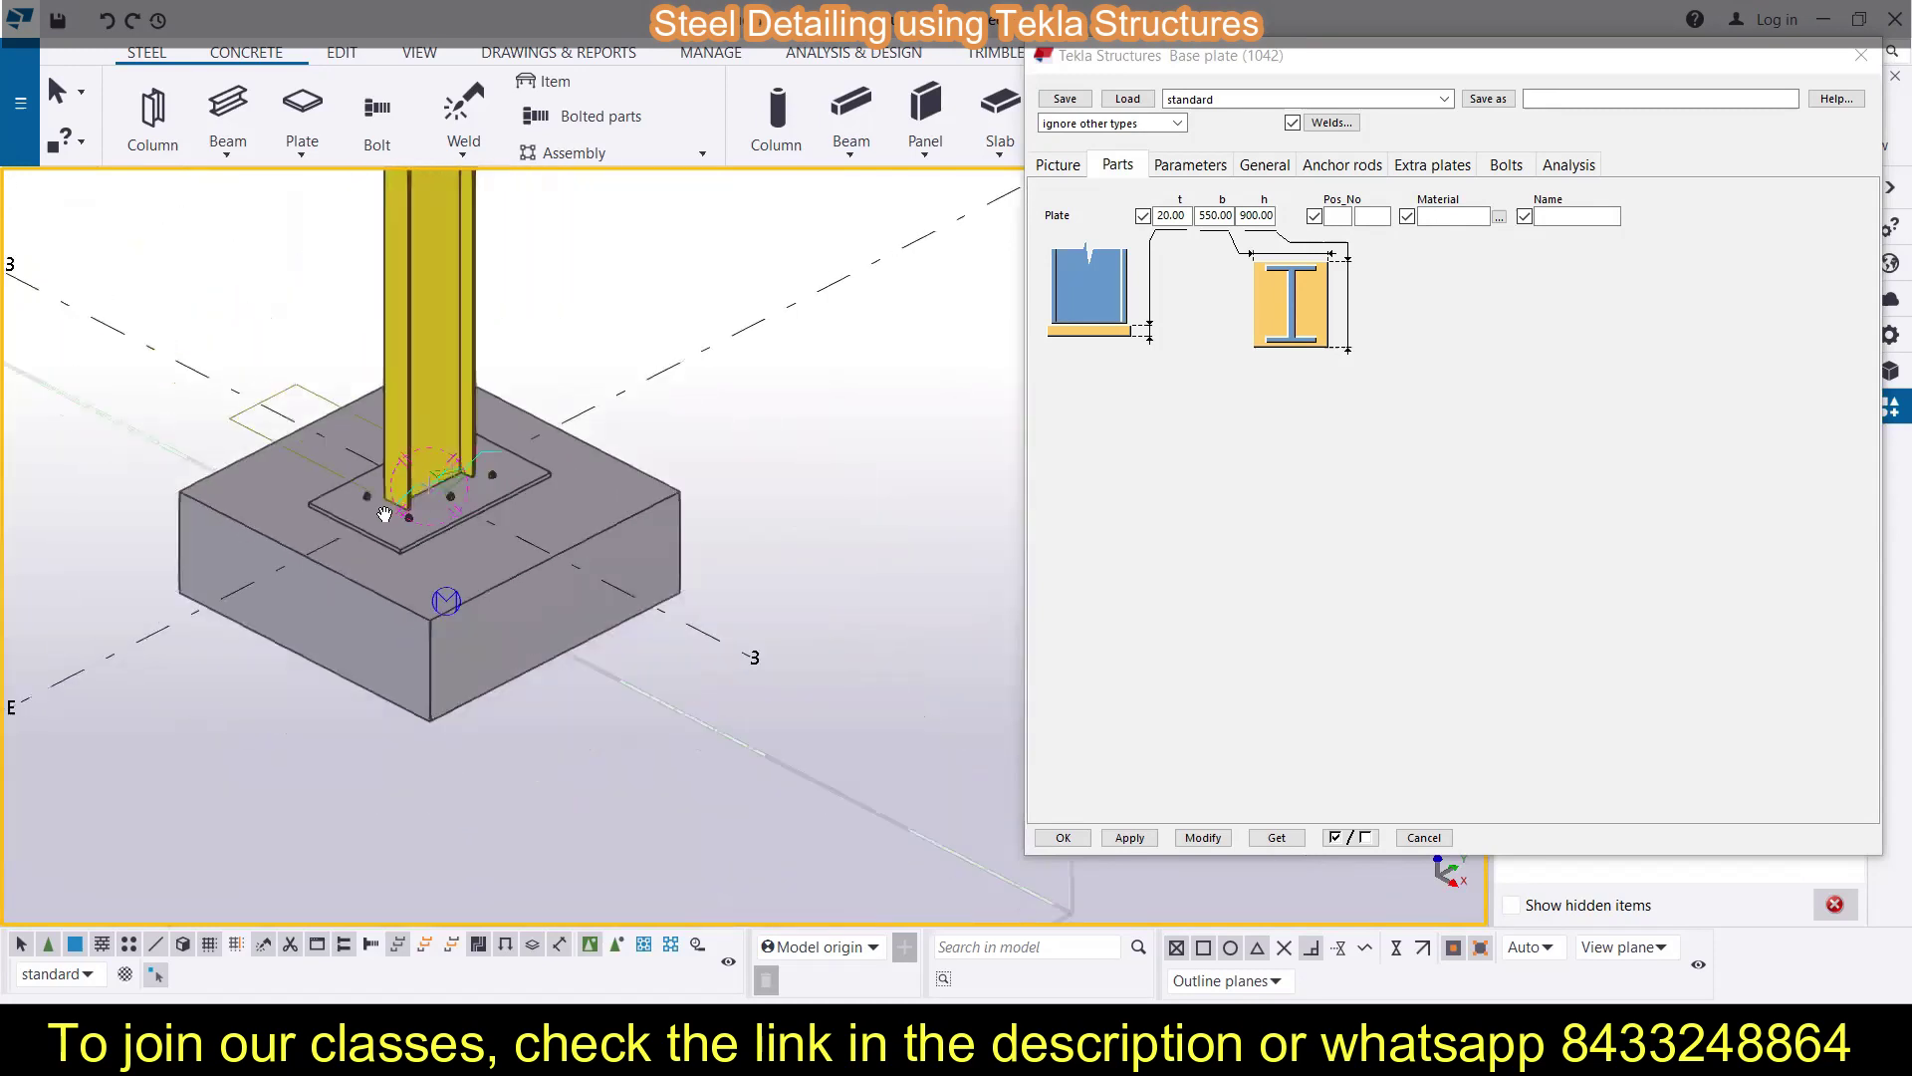
pyautogui.keyDown('ctrl'); pyautogui.moveTo(337, 648); pyautogui.dragTo(388, 566, button='middle'); pyautogui.keyUp('ctrl')
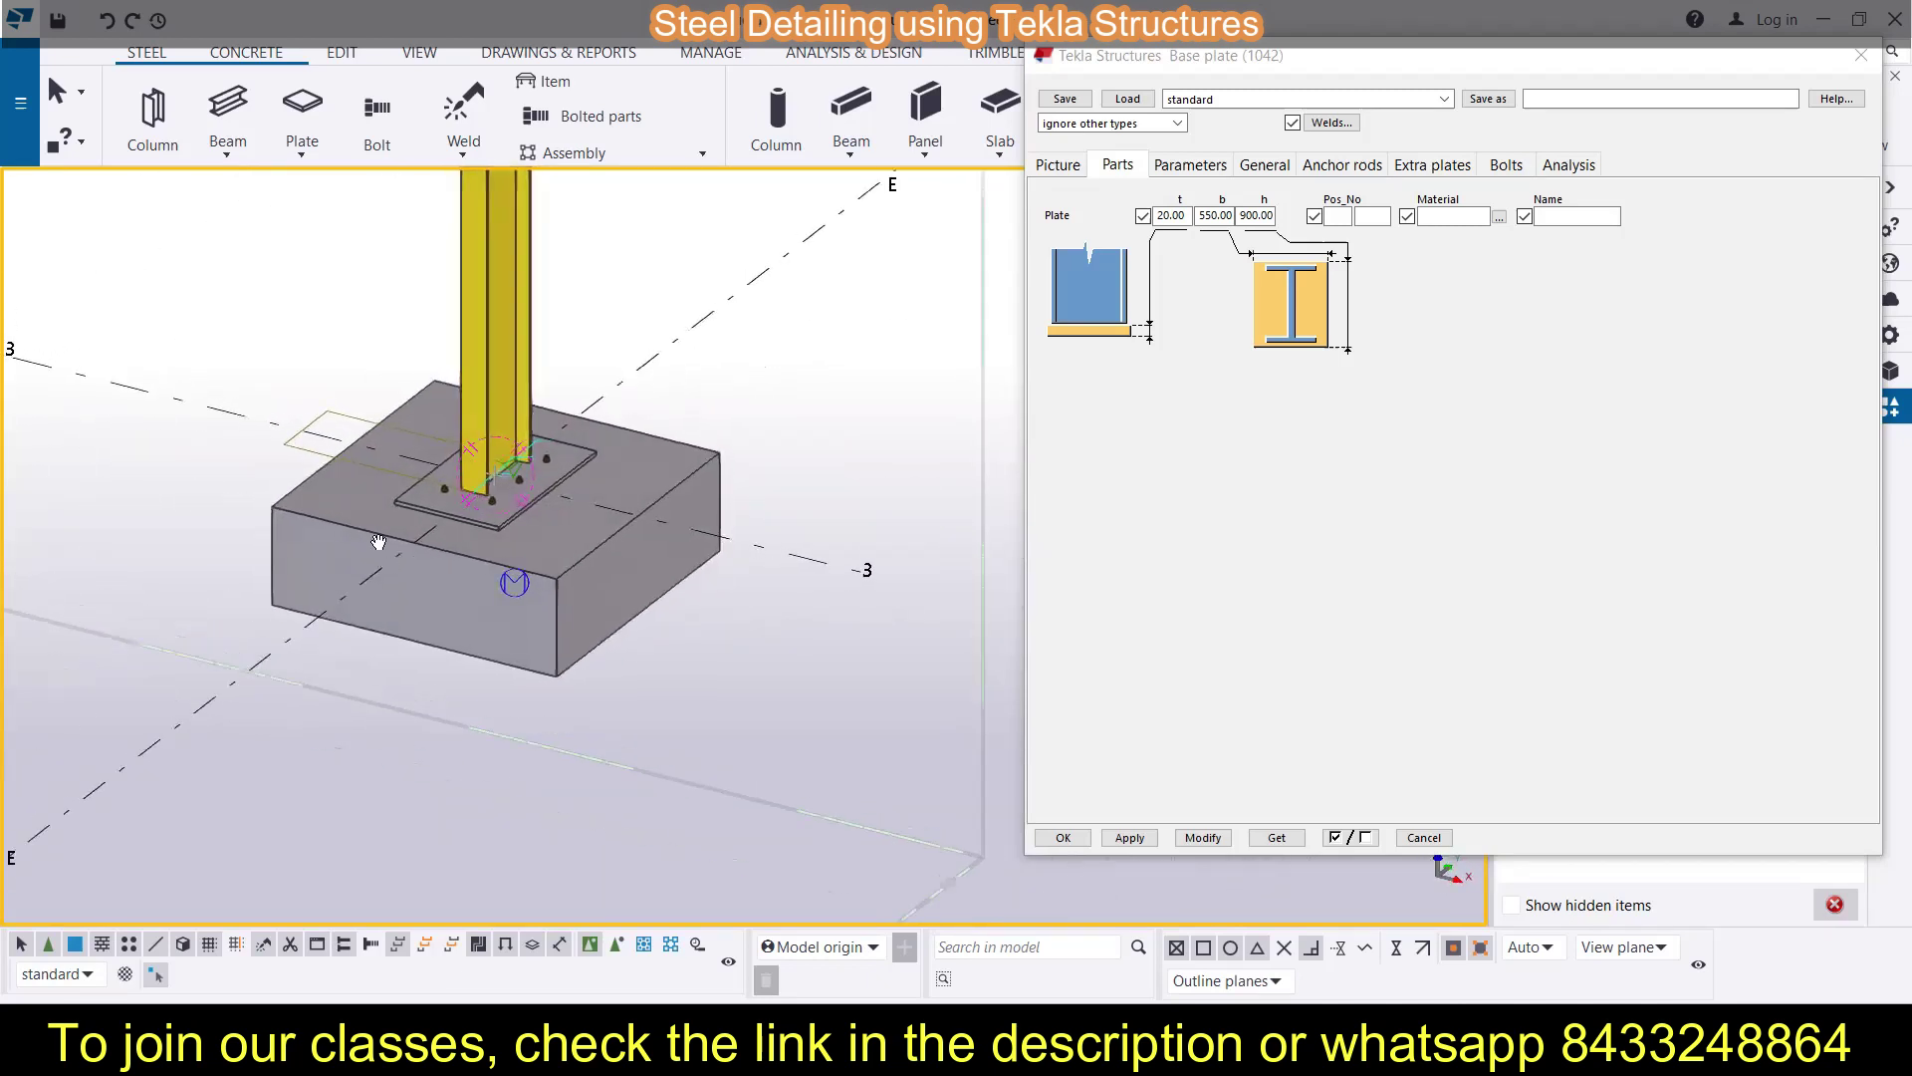
pyautogui.scroll(3, 349, 543)
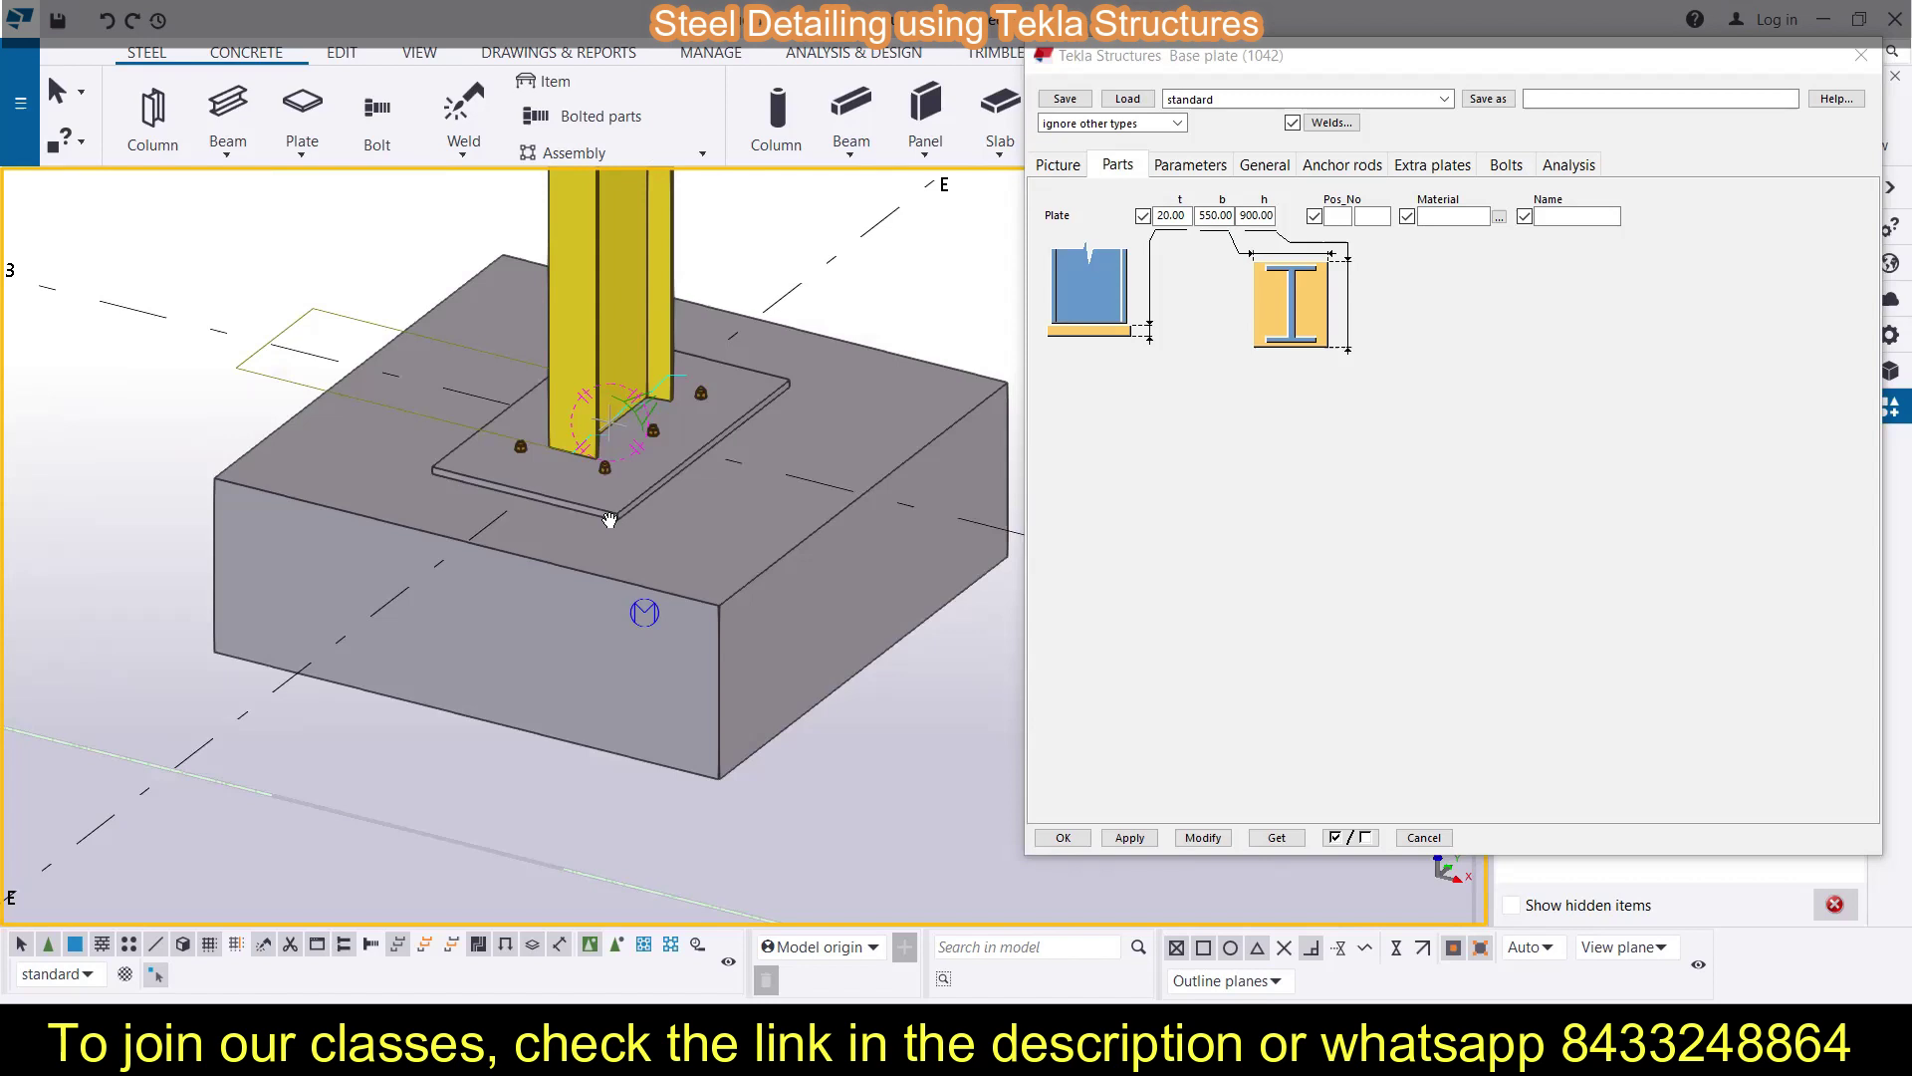
pyautogui.scroll(3, 603, 545)
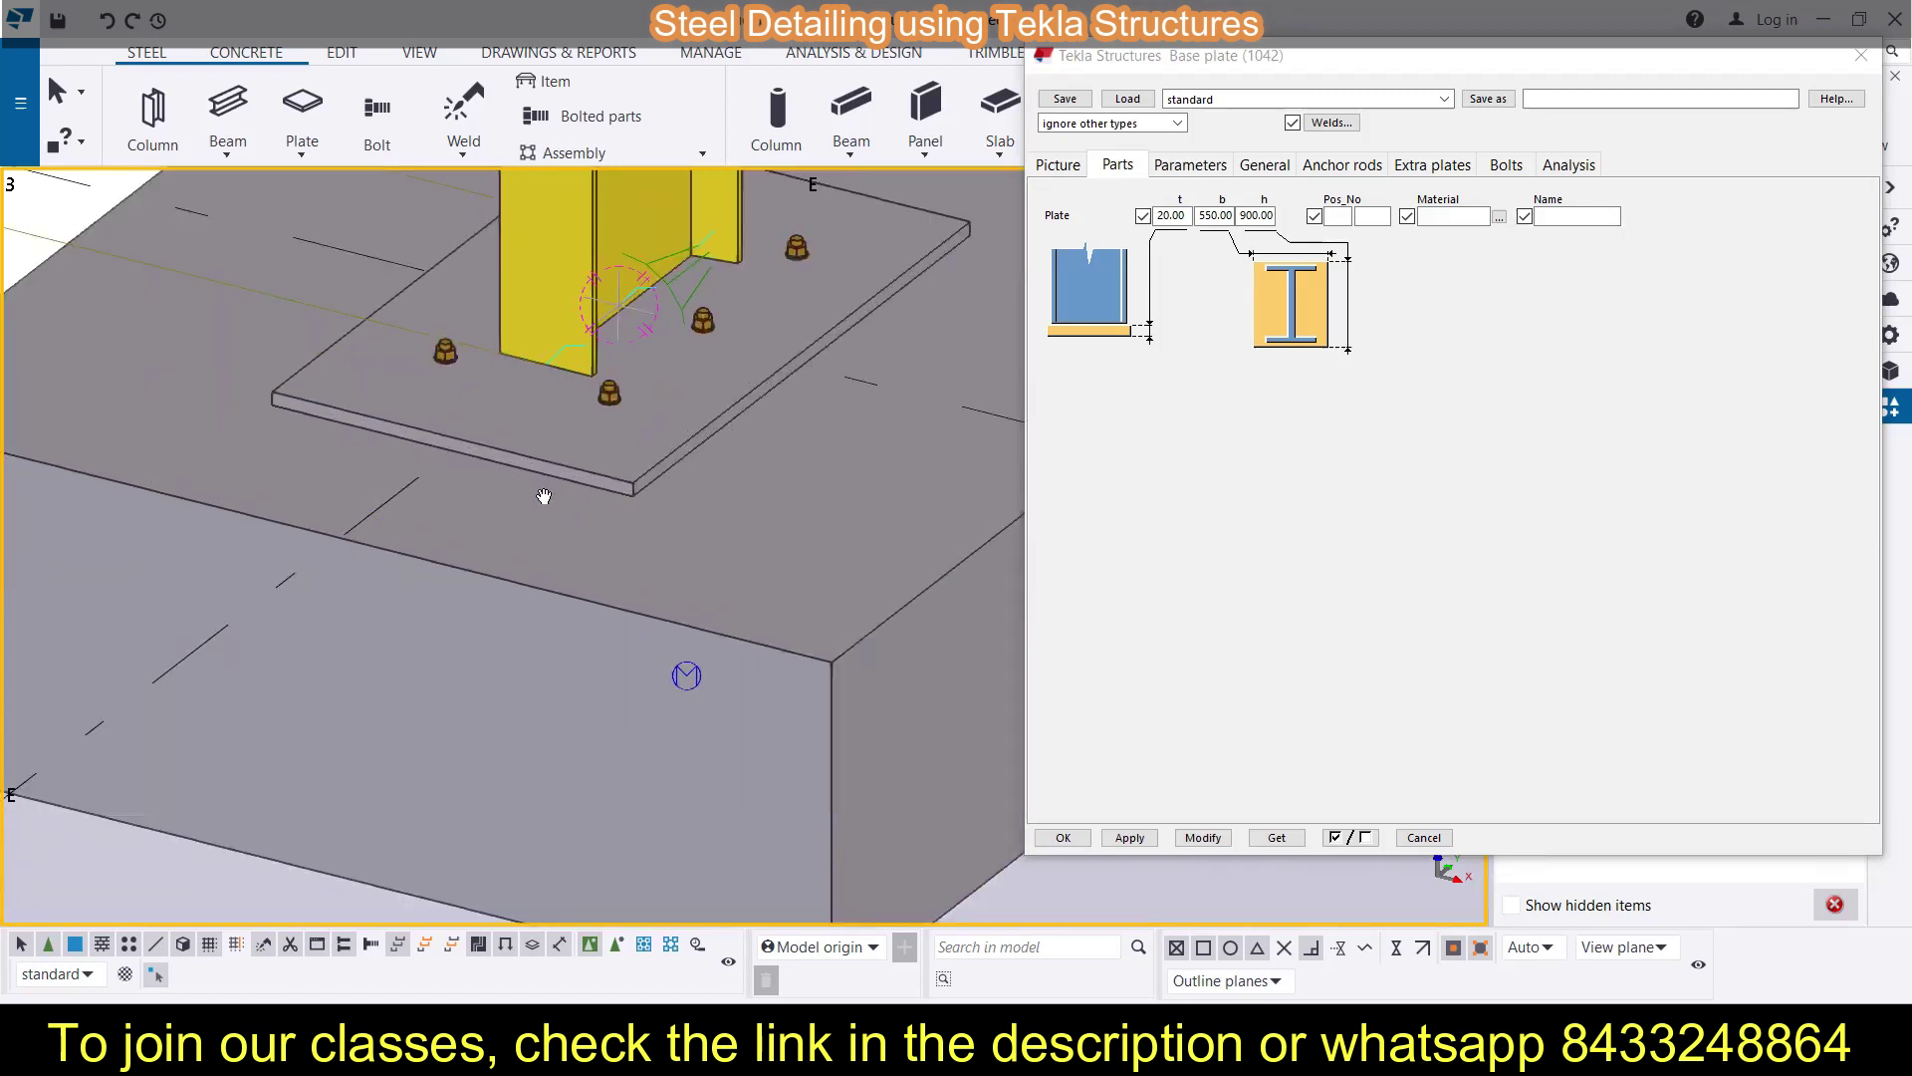
pyautogui.scroll(-3, 465, 511)
pyautogui.click(1190, 168)
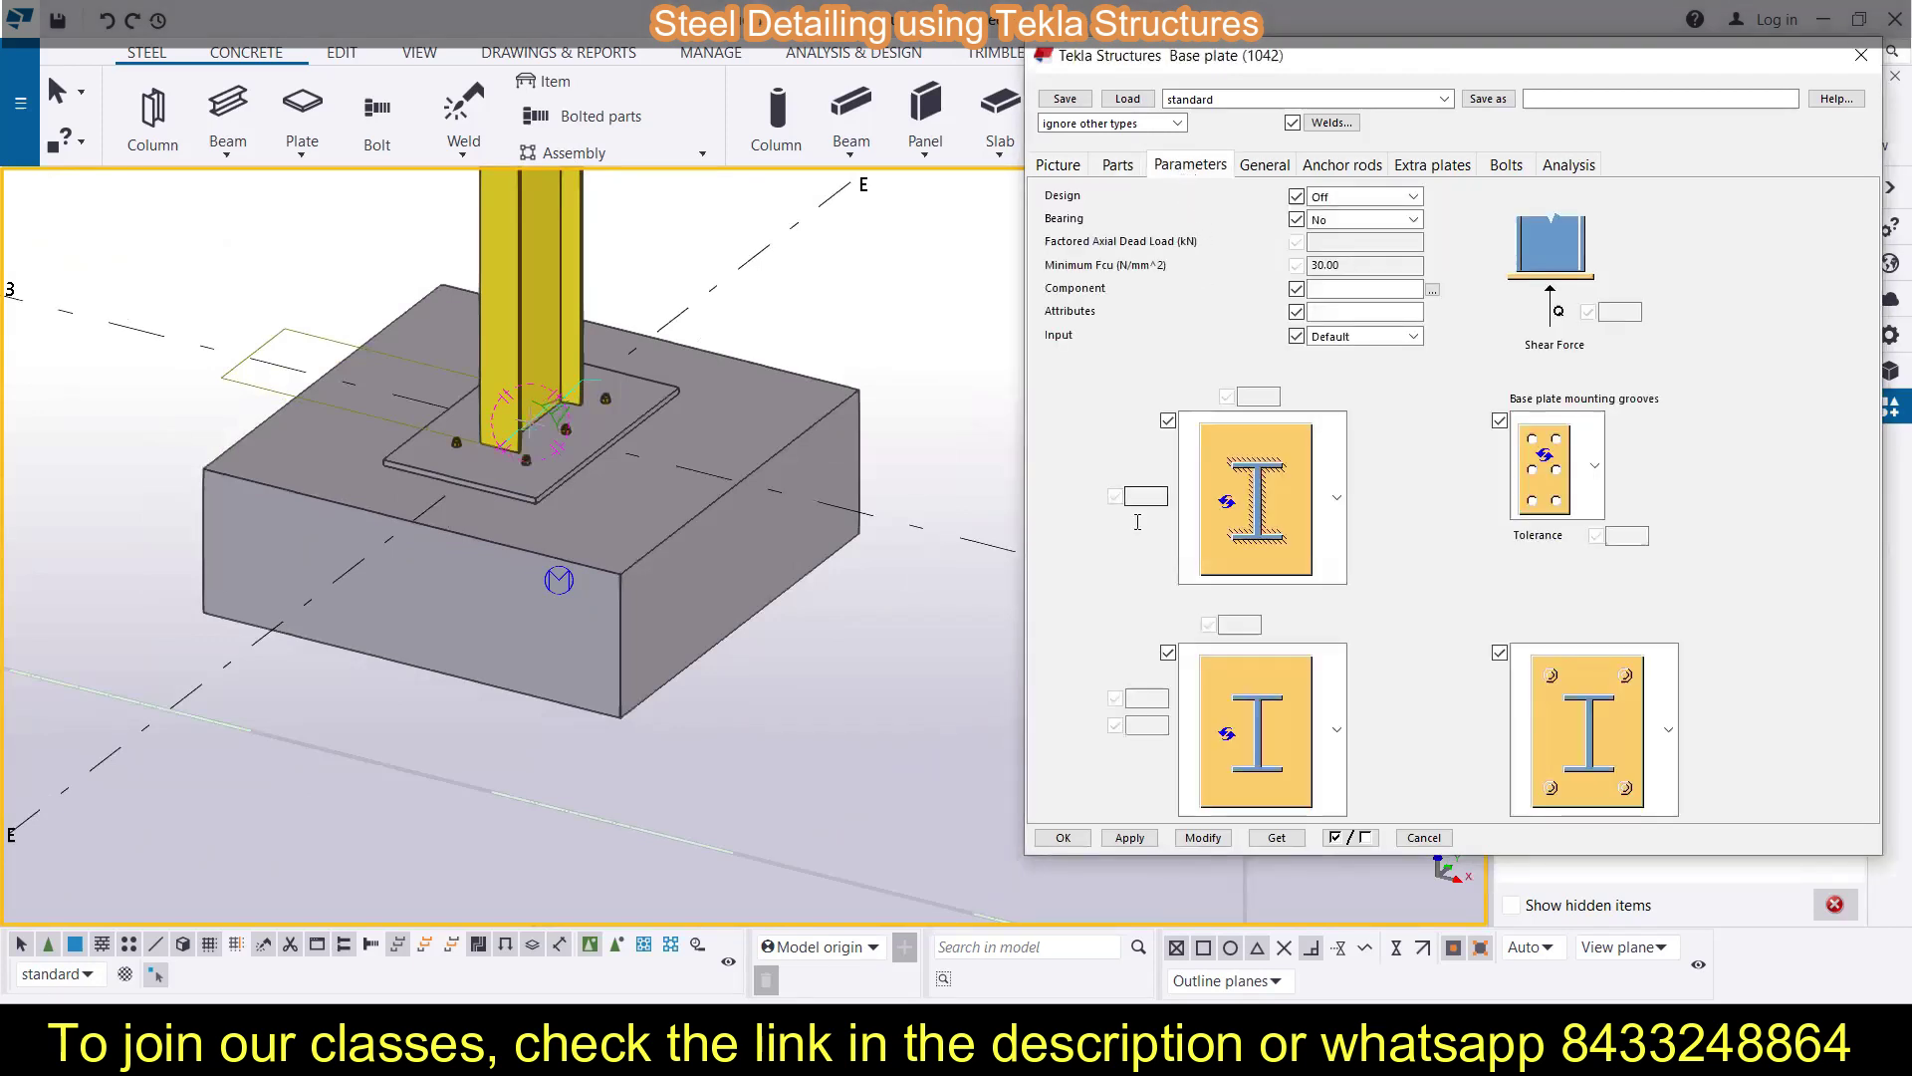
# Apply the plain-hole corner layout instead of bolts, then close the Base plate (1042) dialog
pyautogui.click(1674, 739)
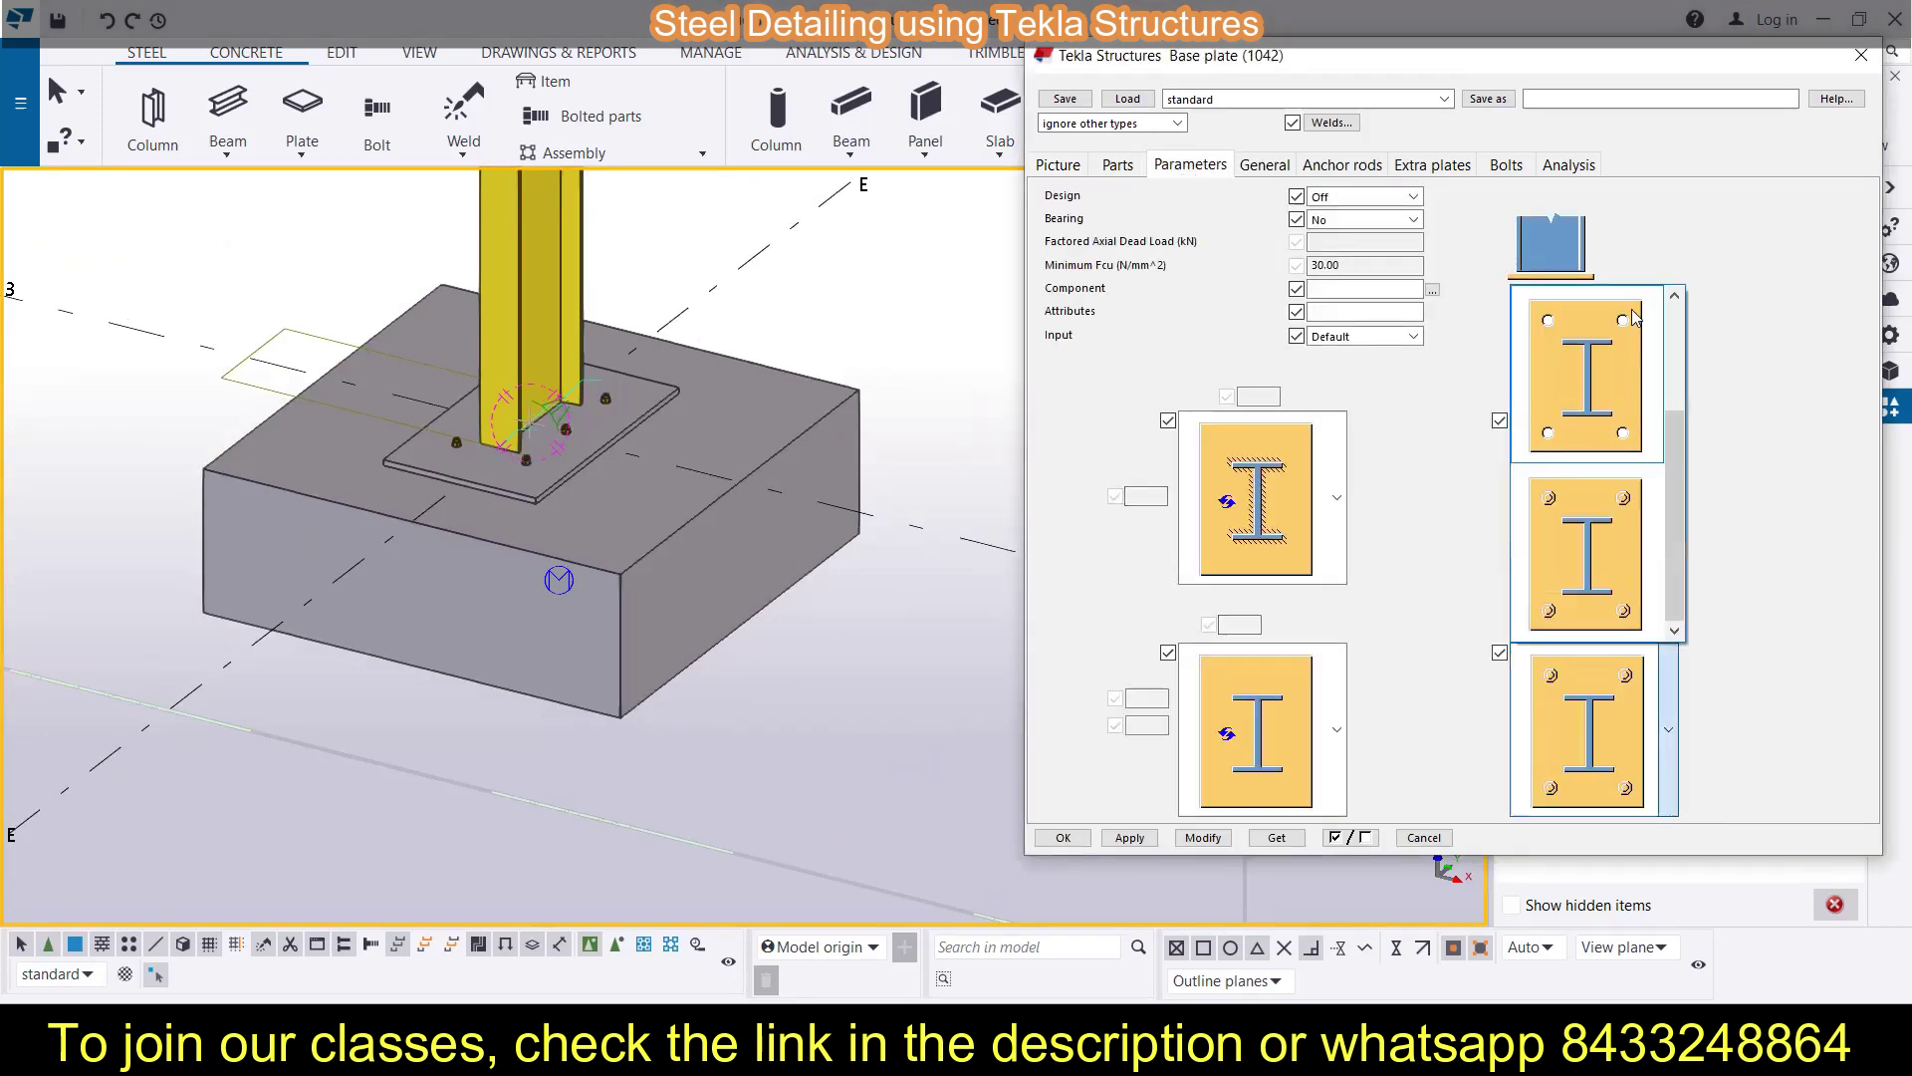
pyautogui.click(1601, 408)
pyautogui.click(1211, 842)
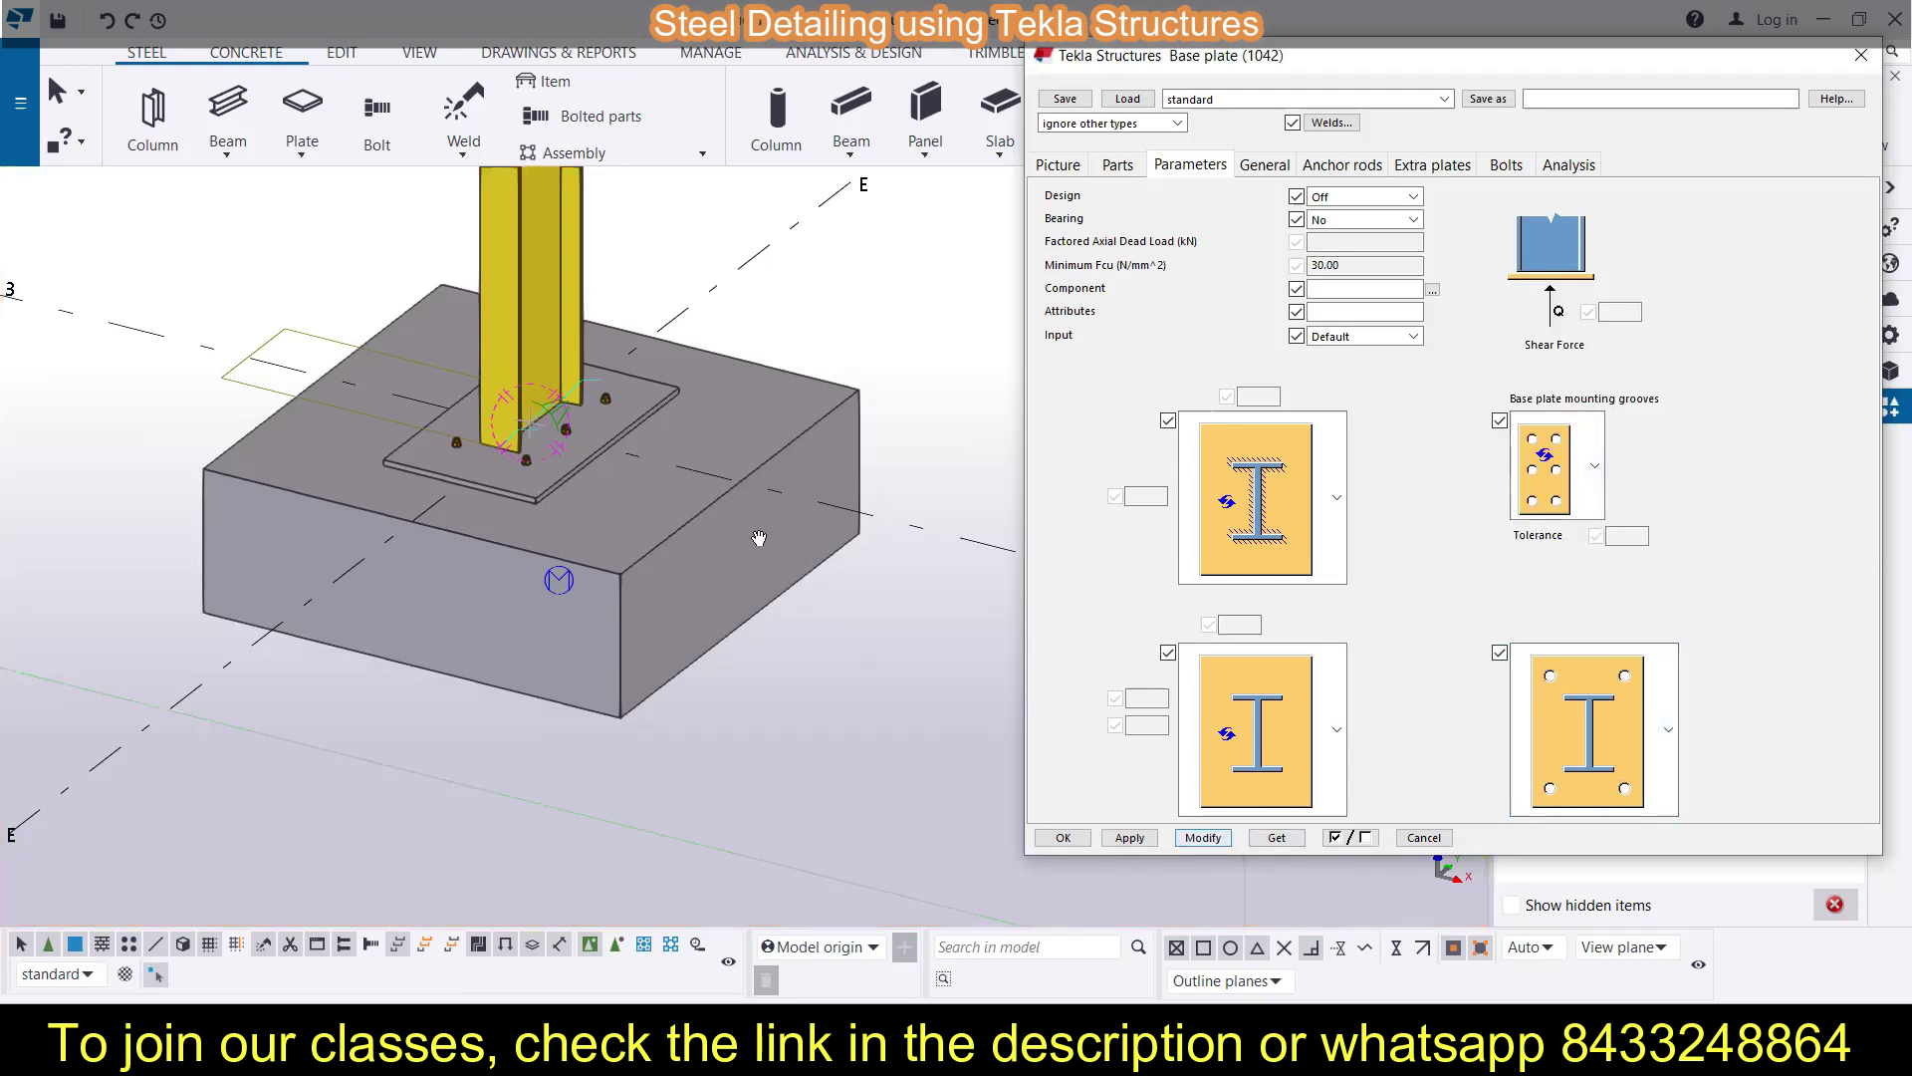
pyautogui.scroll(3, 553, 464)
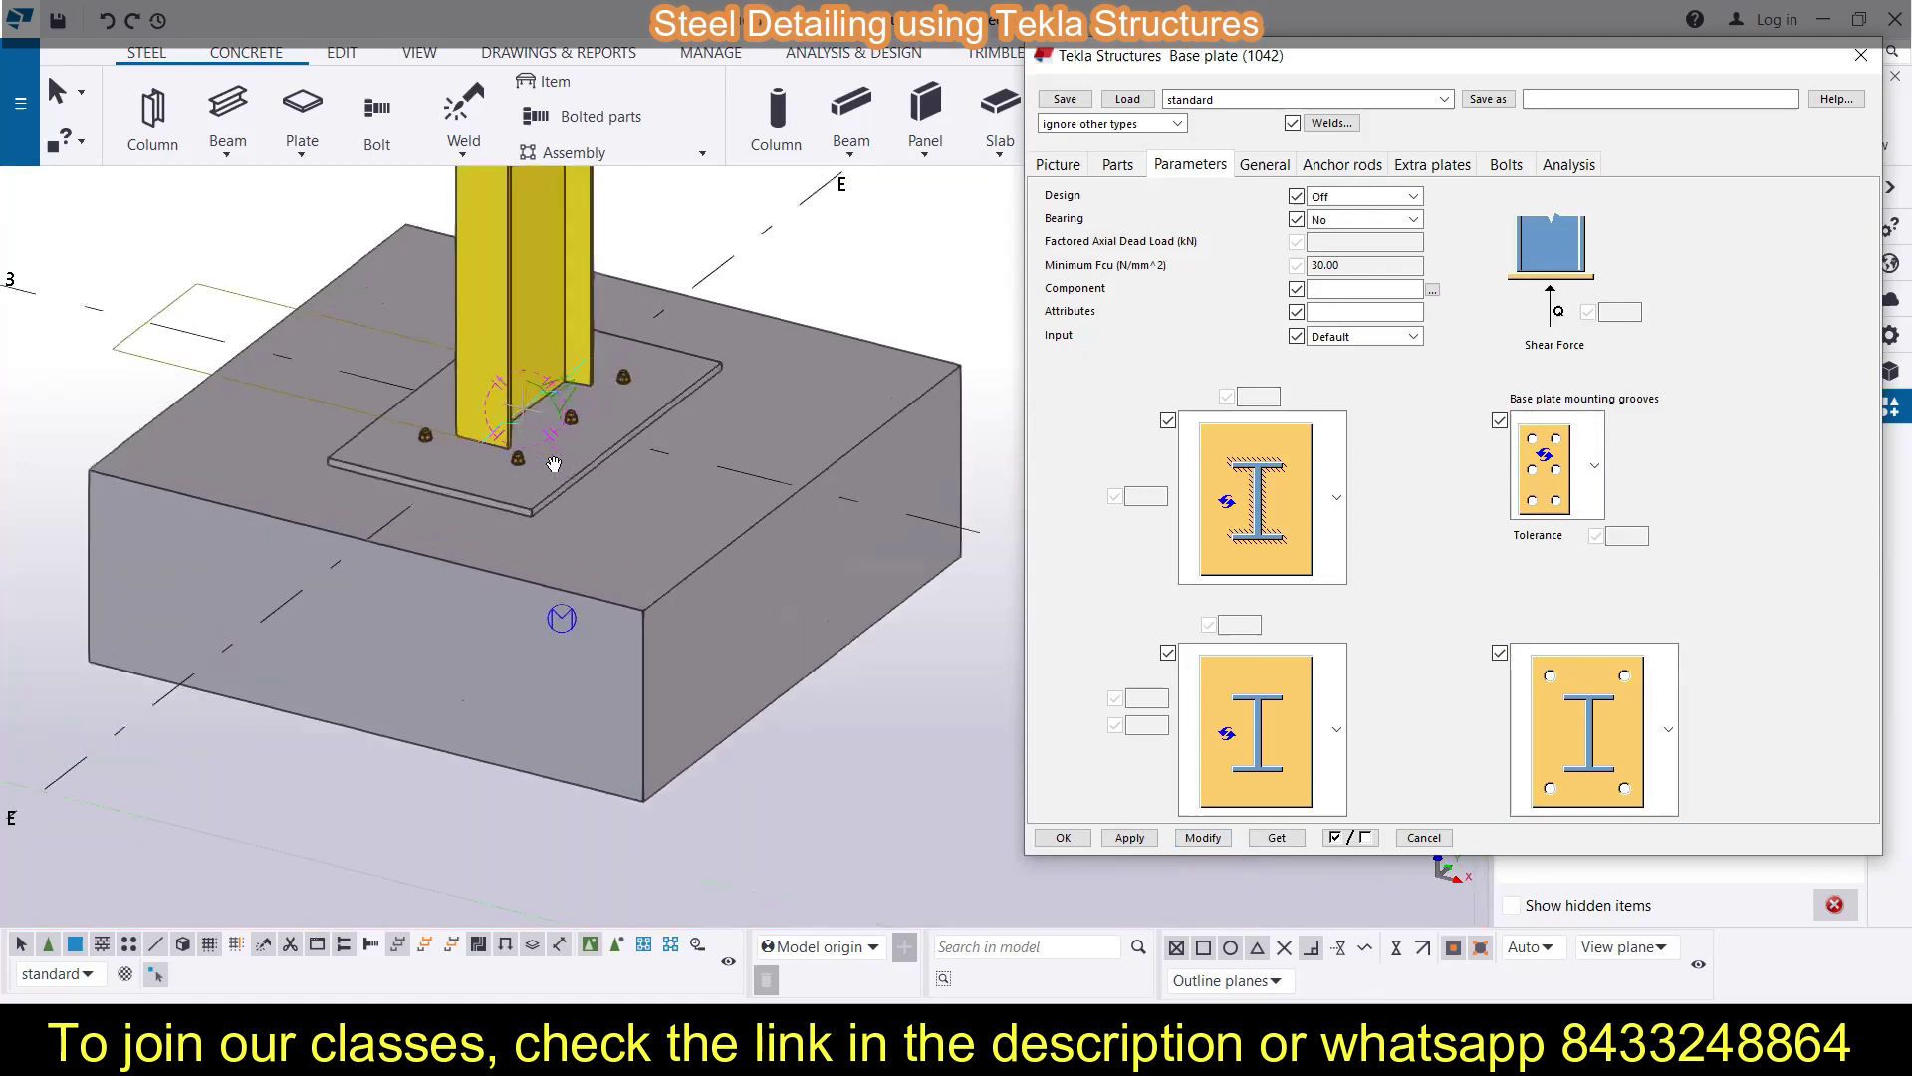
pyautogui.scroll(-2, 555, 457)
pyautogui.middleClick(914, 805)
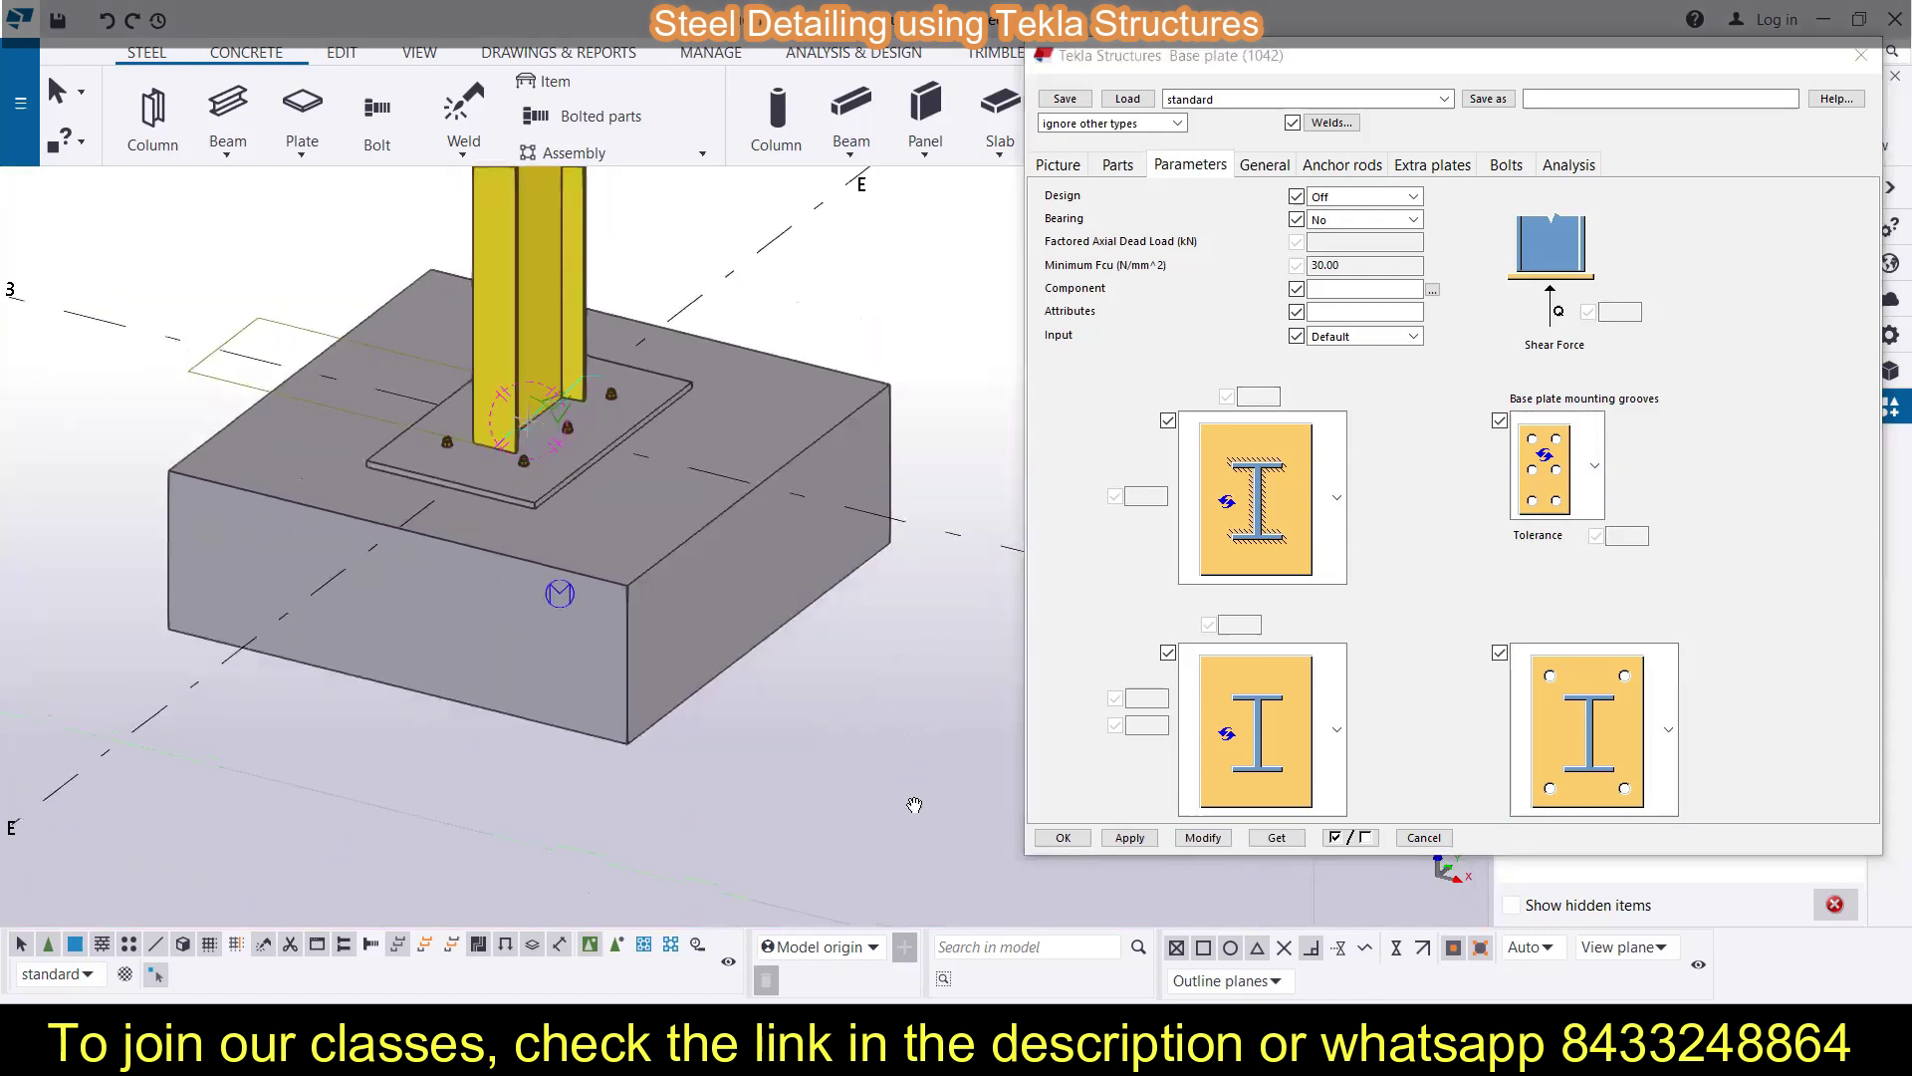
pyautogui.click(1860, 55)
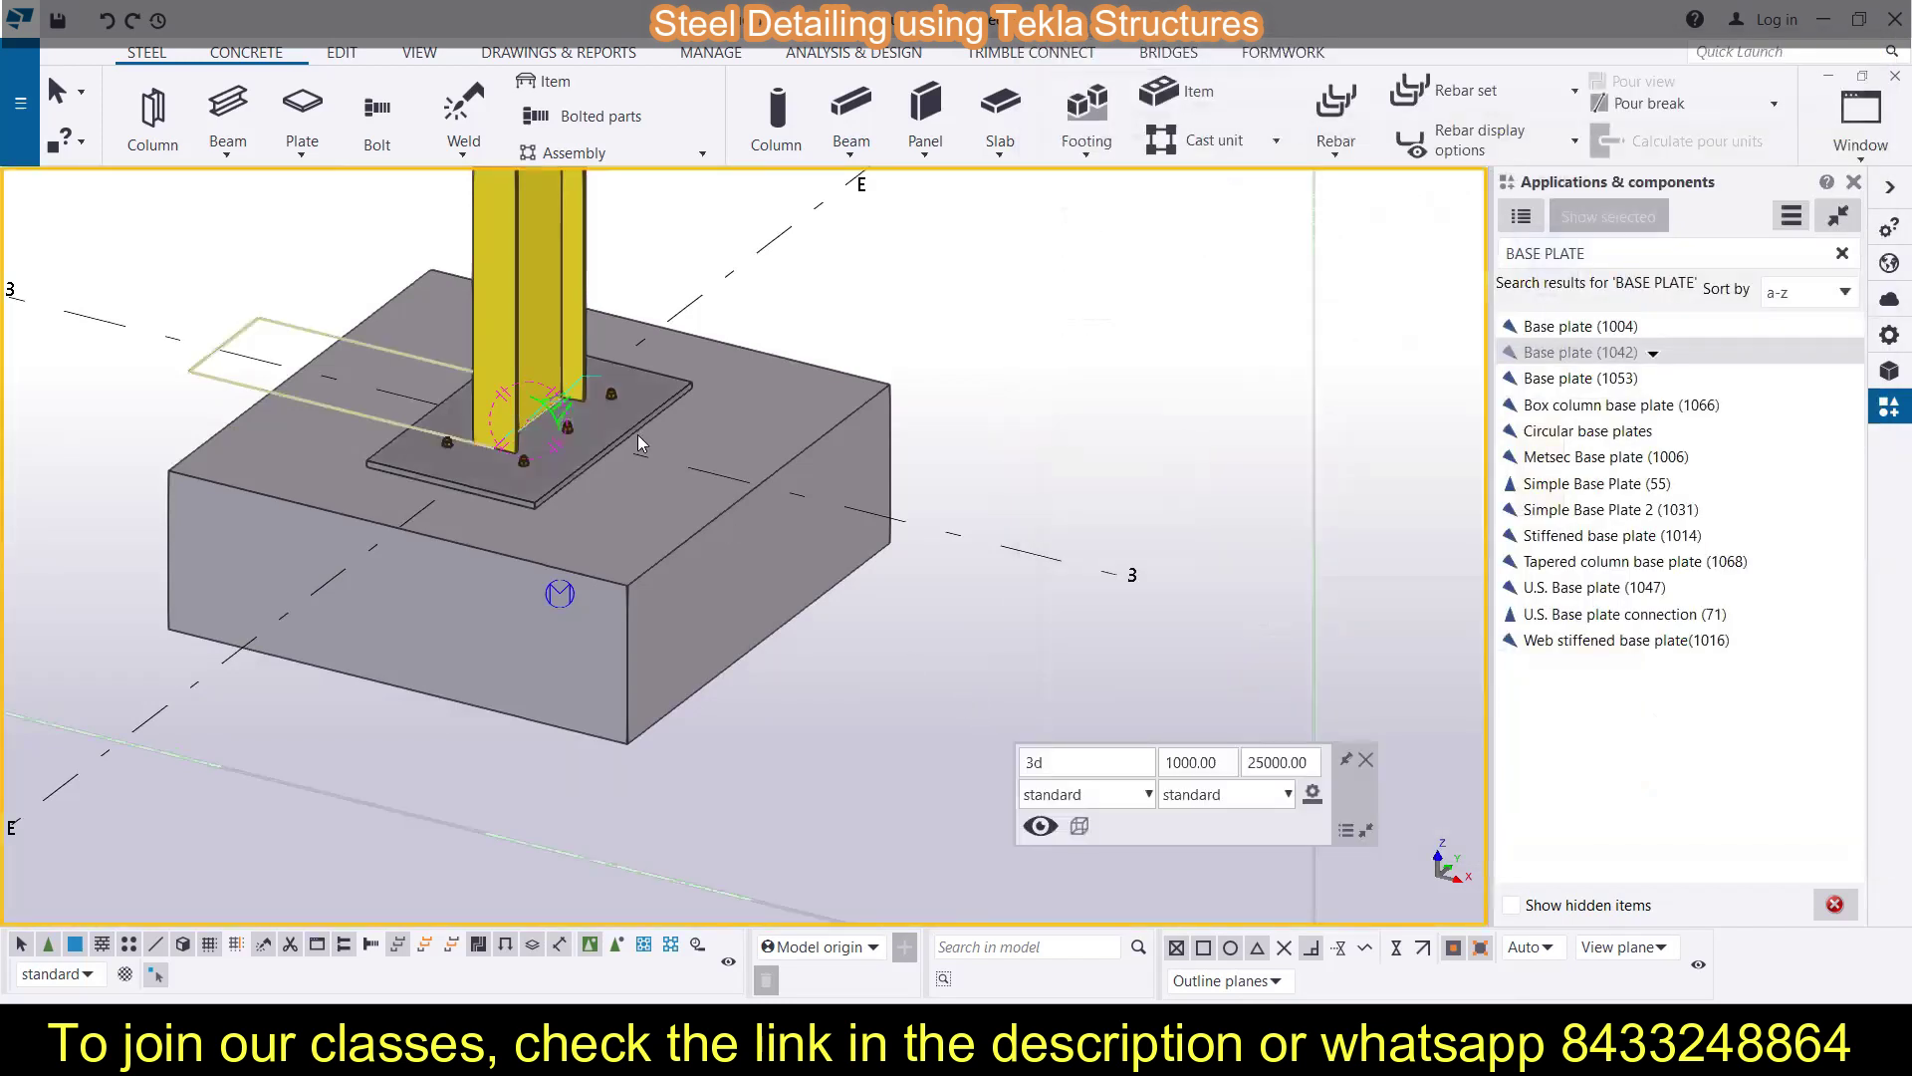
# Reopen the base plate's Parameters page, apply the round-hole corner layout, and open the hole options
pyautogui.click(603, 442)
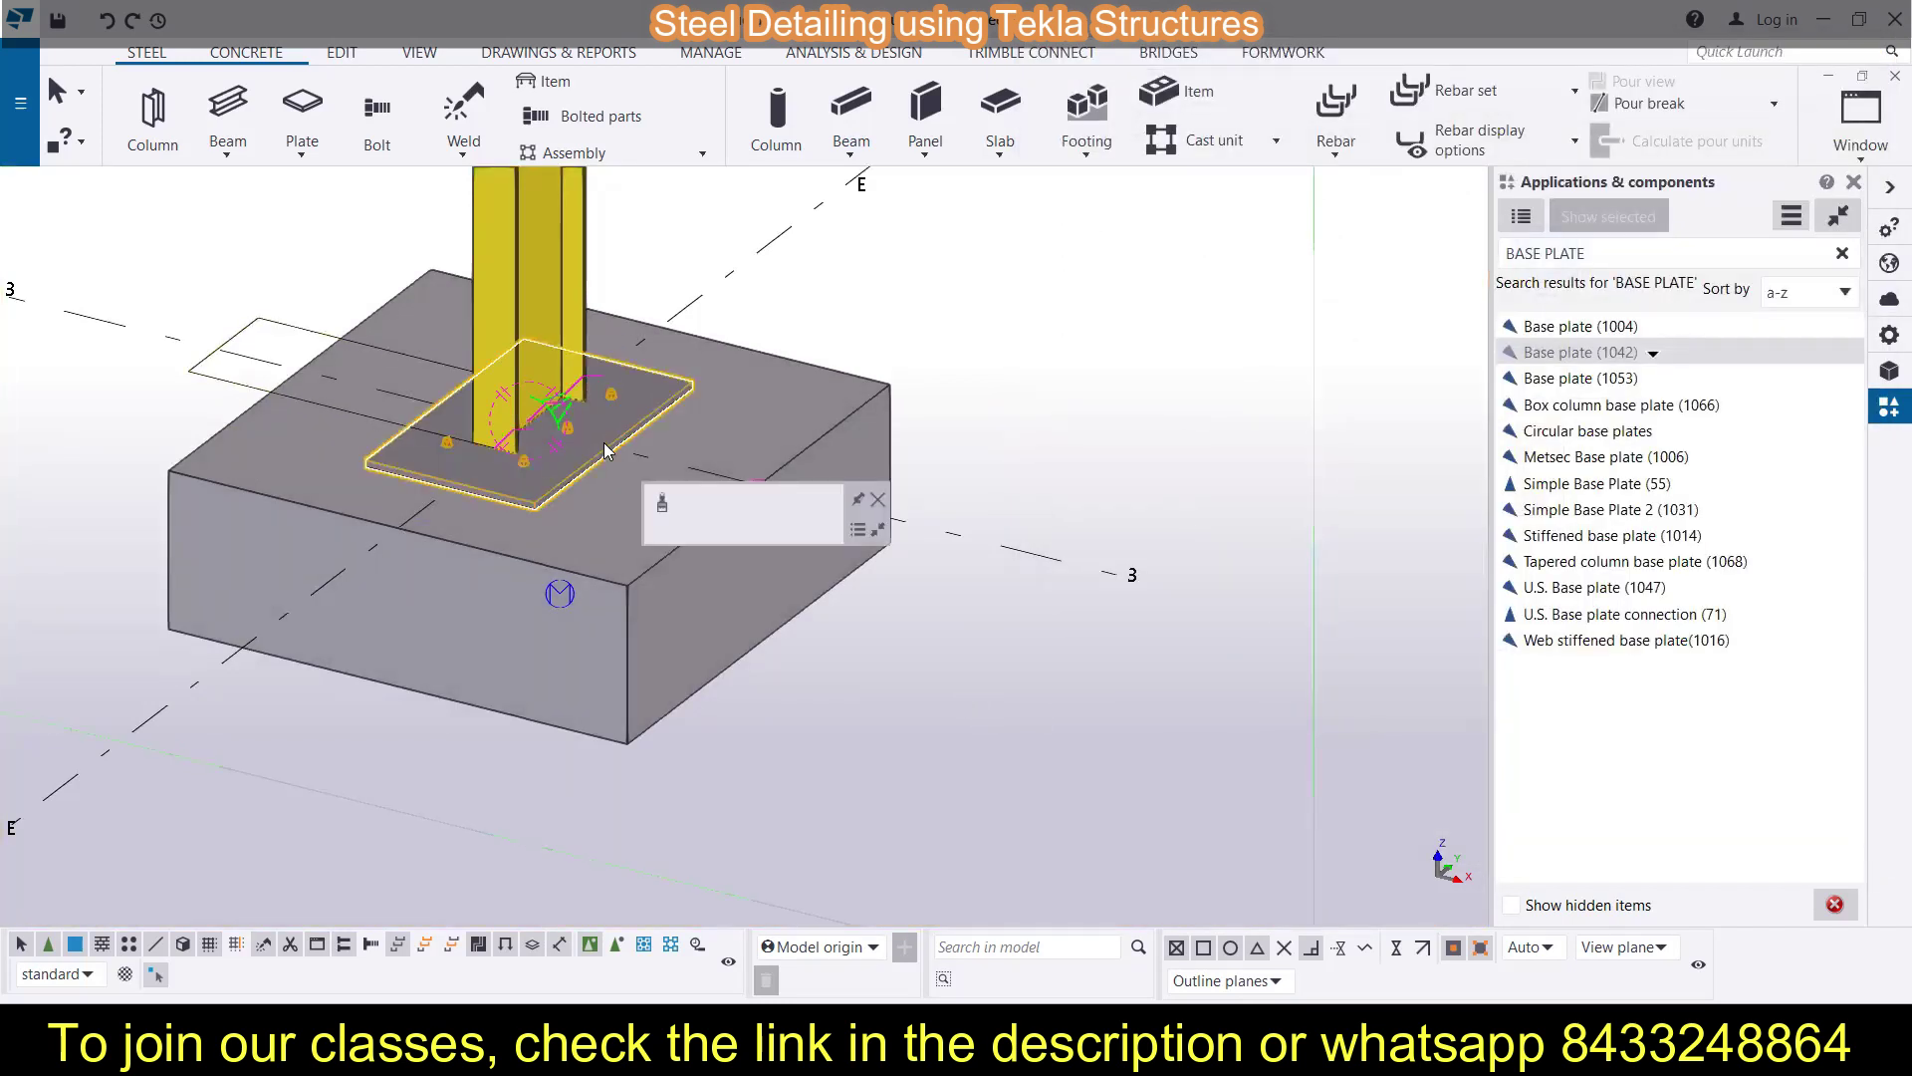
pyautogui.doubleClick(1580, 352)
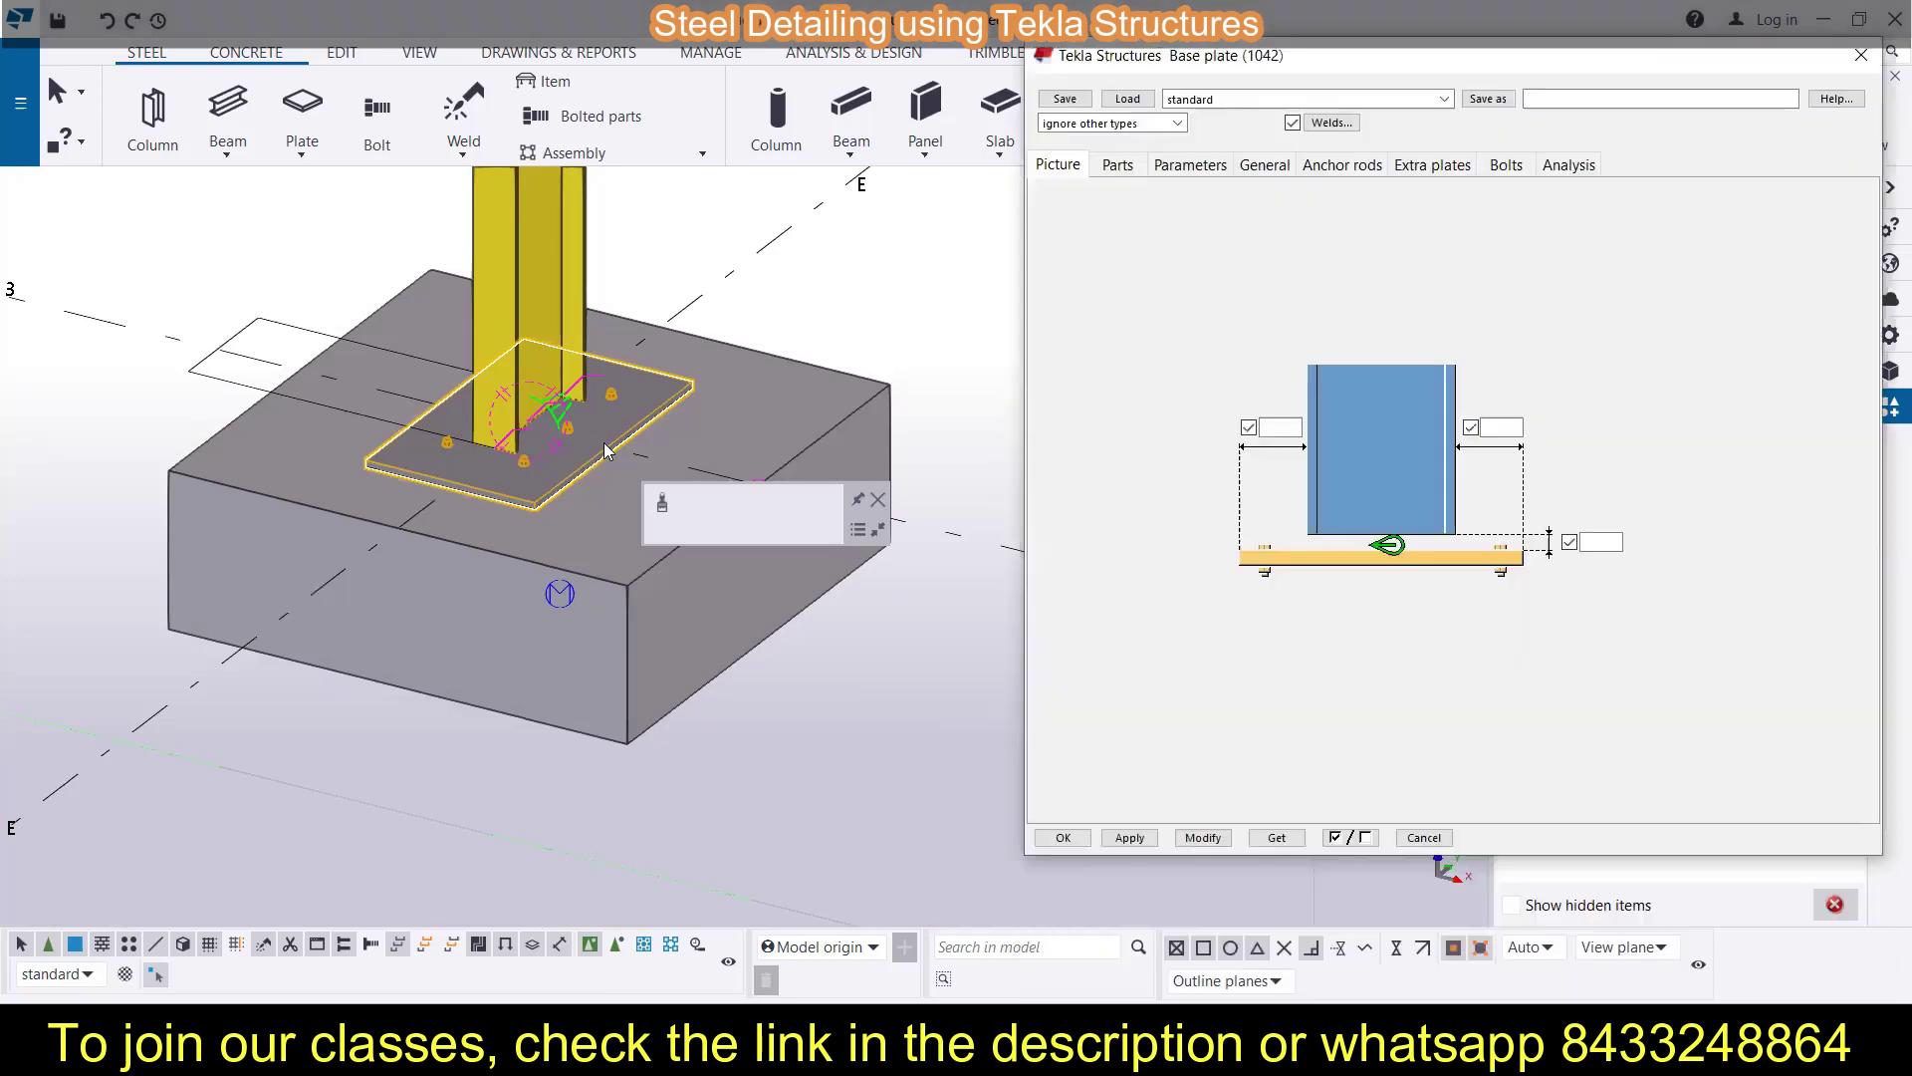
pyautogui.click(1189, 165)
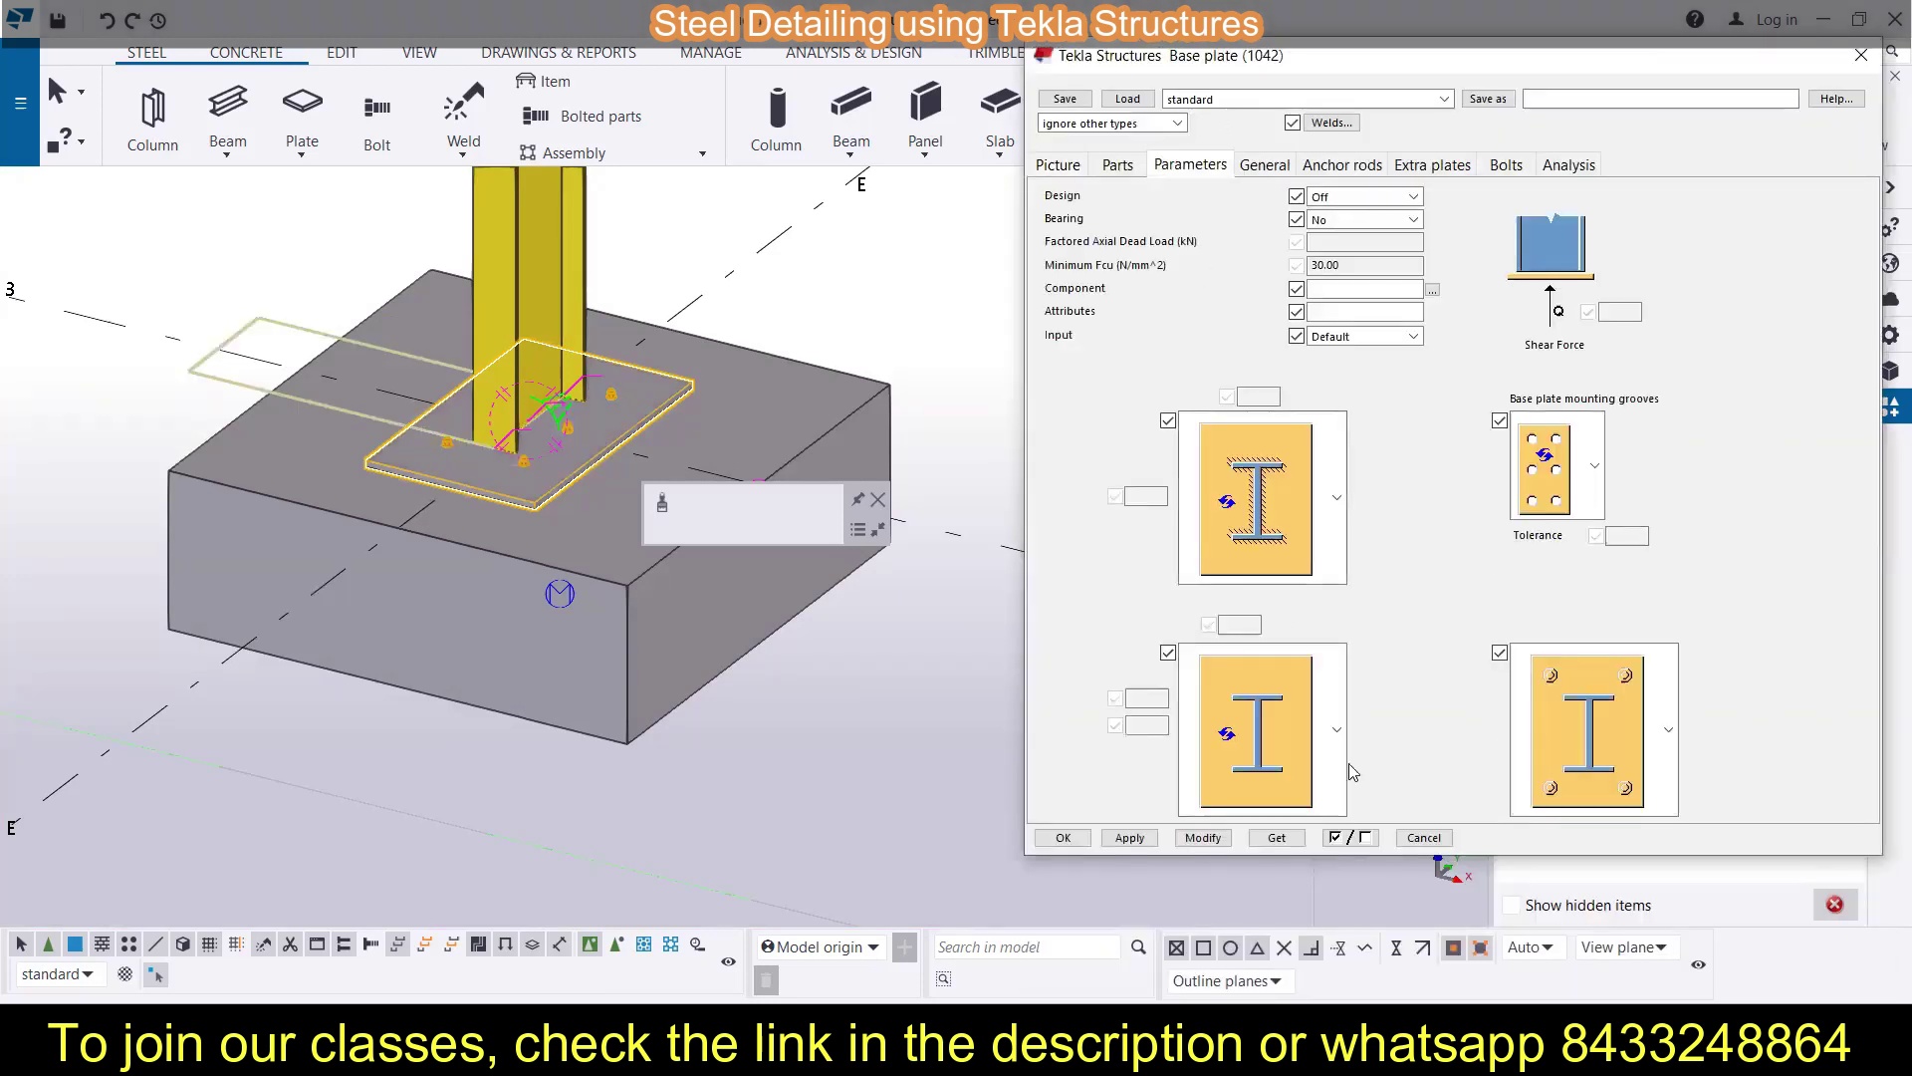
pyautogui.click(1668, 737)
pyautogui.click(1626, 367)
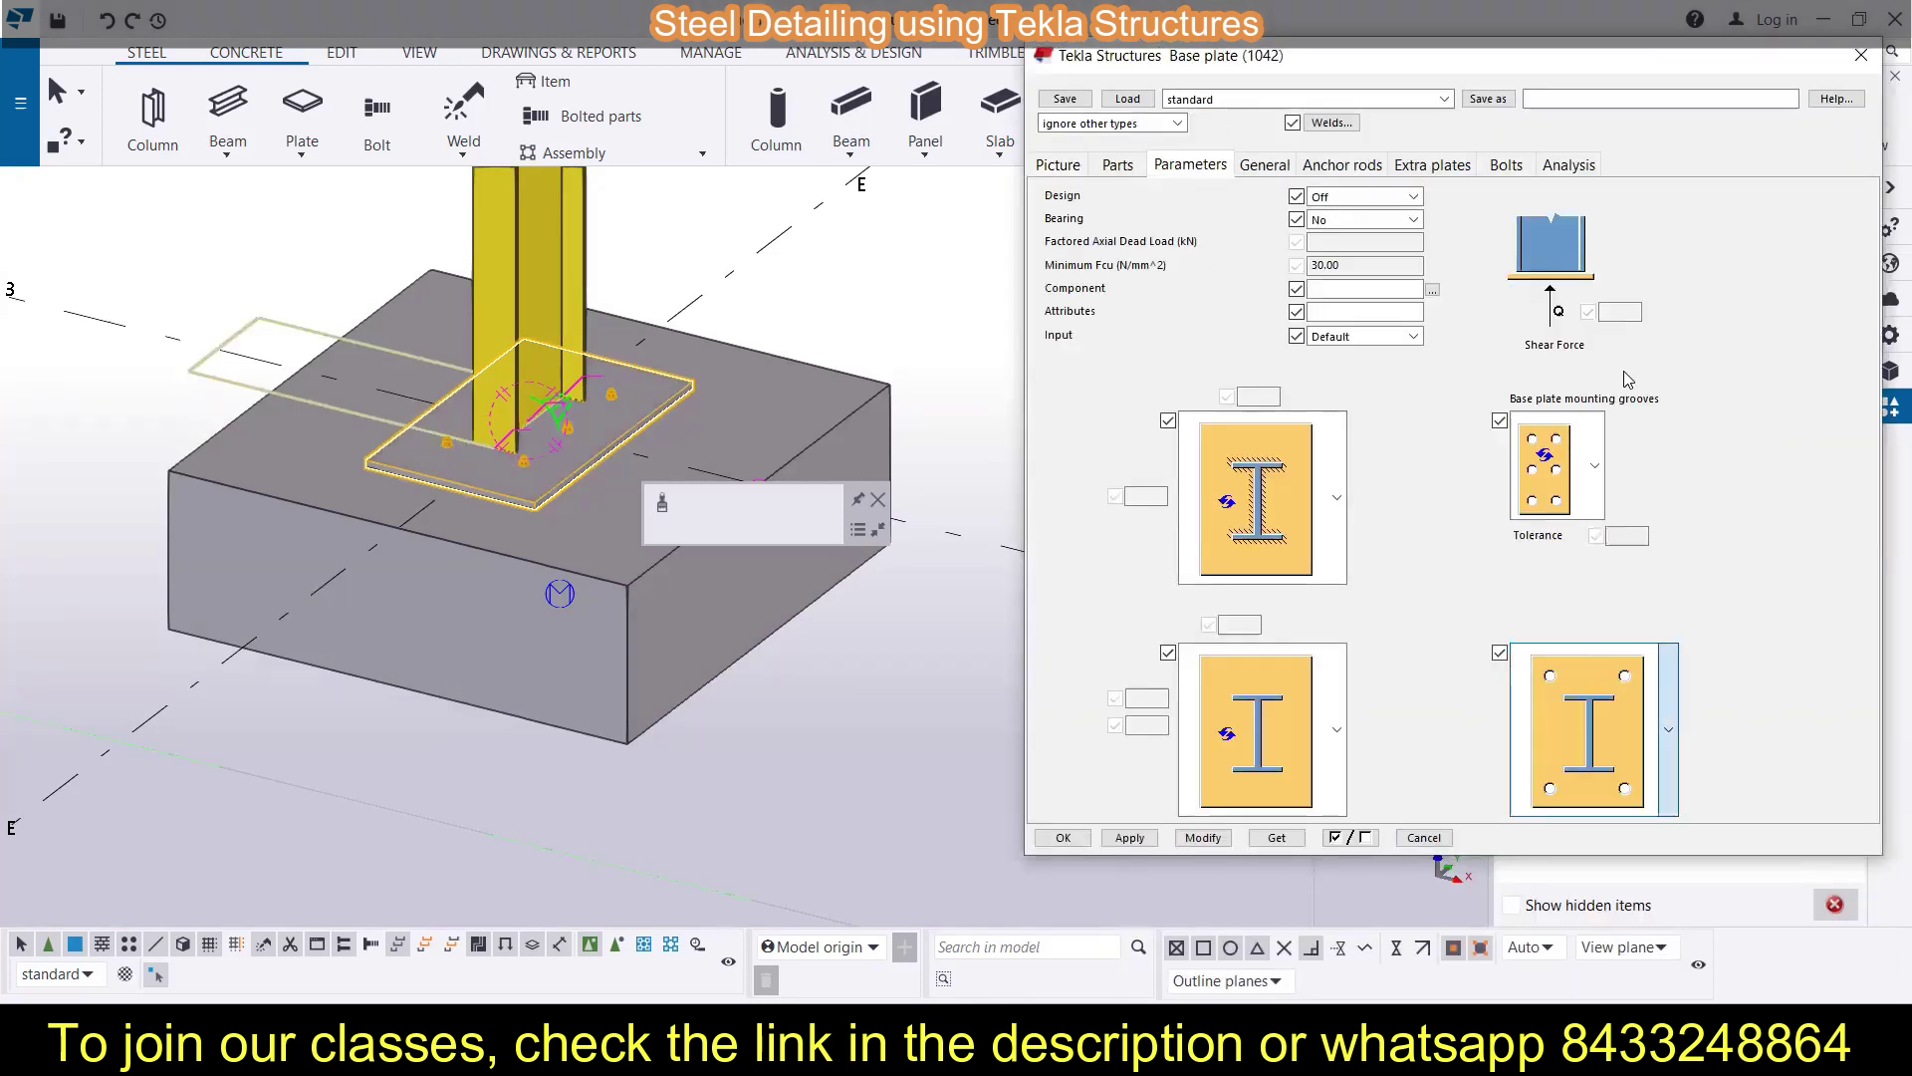
pyautogui.click(1203, 838)
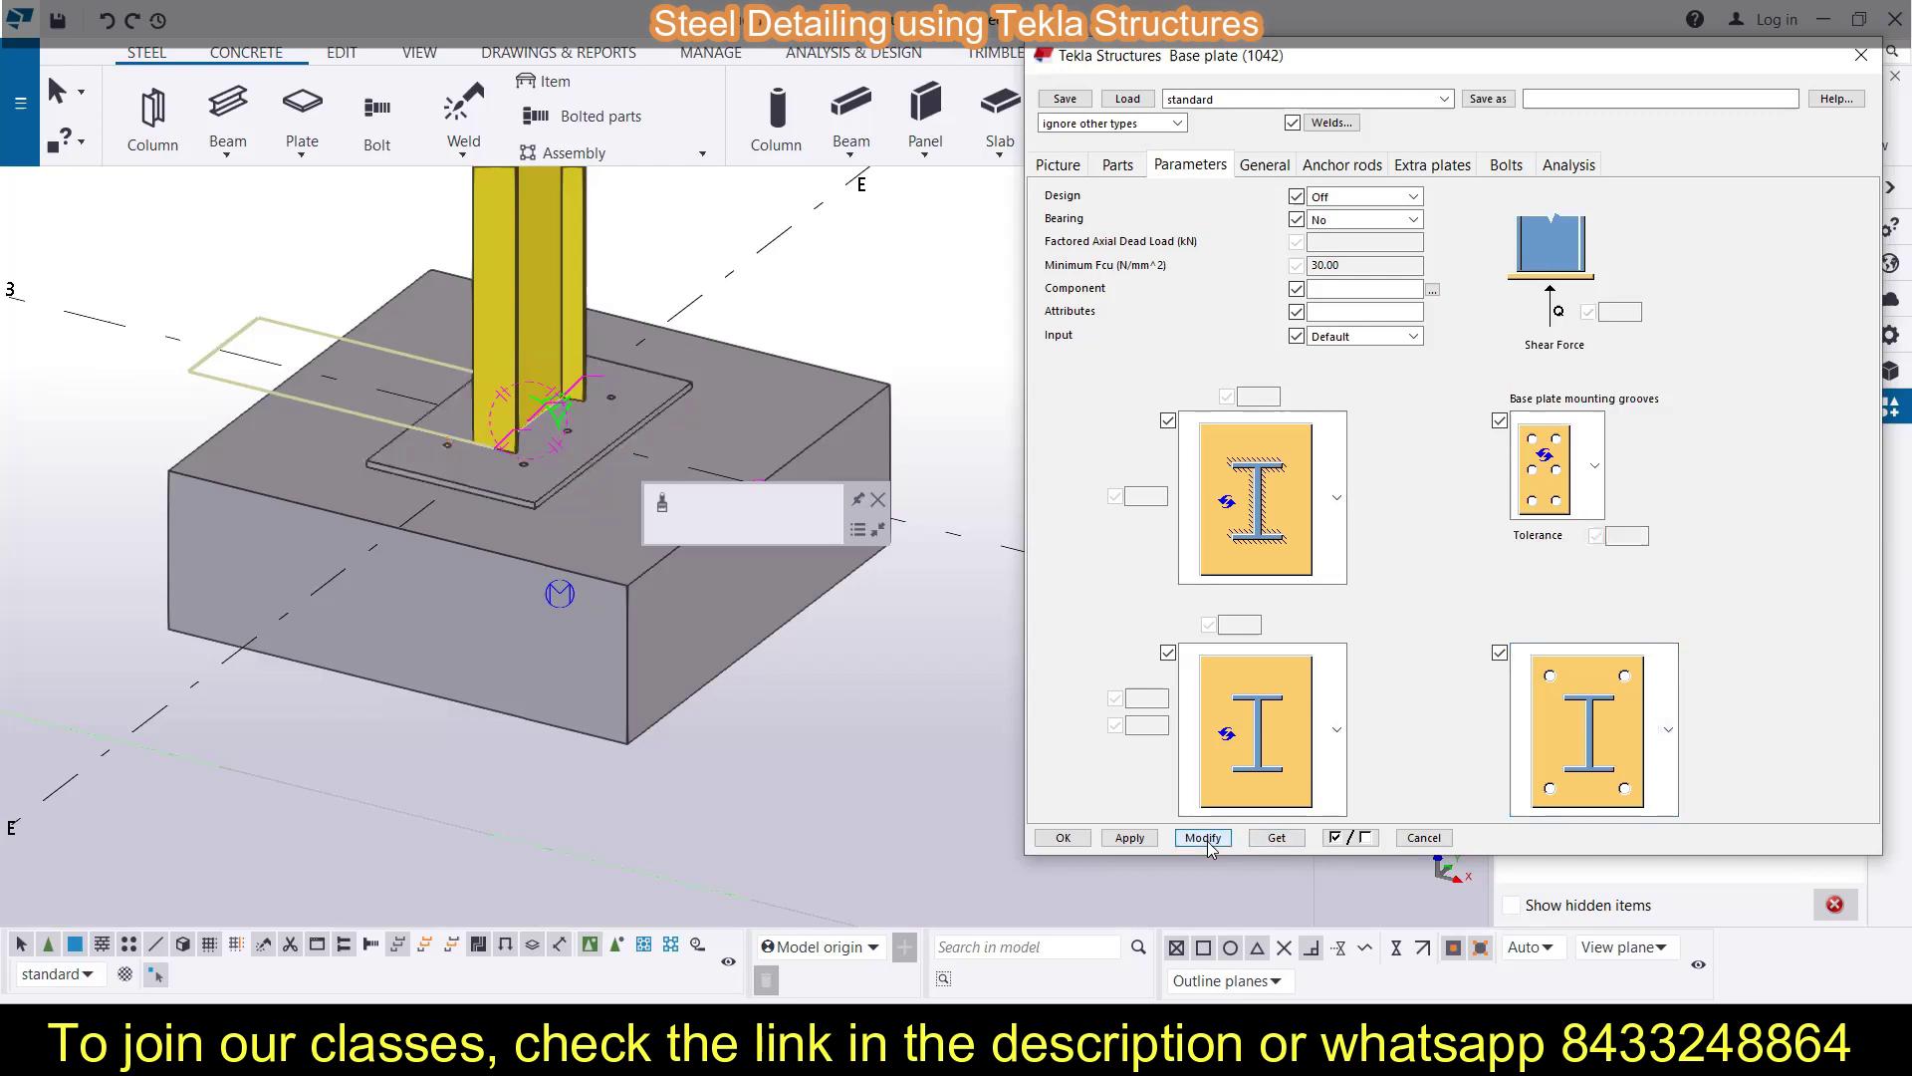
pyautogui.scroll(5, 574, 365)
pyautogui.scroll(4, 433, 731)
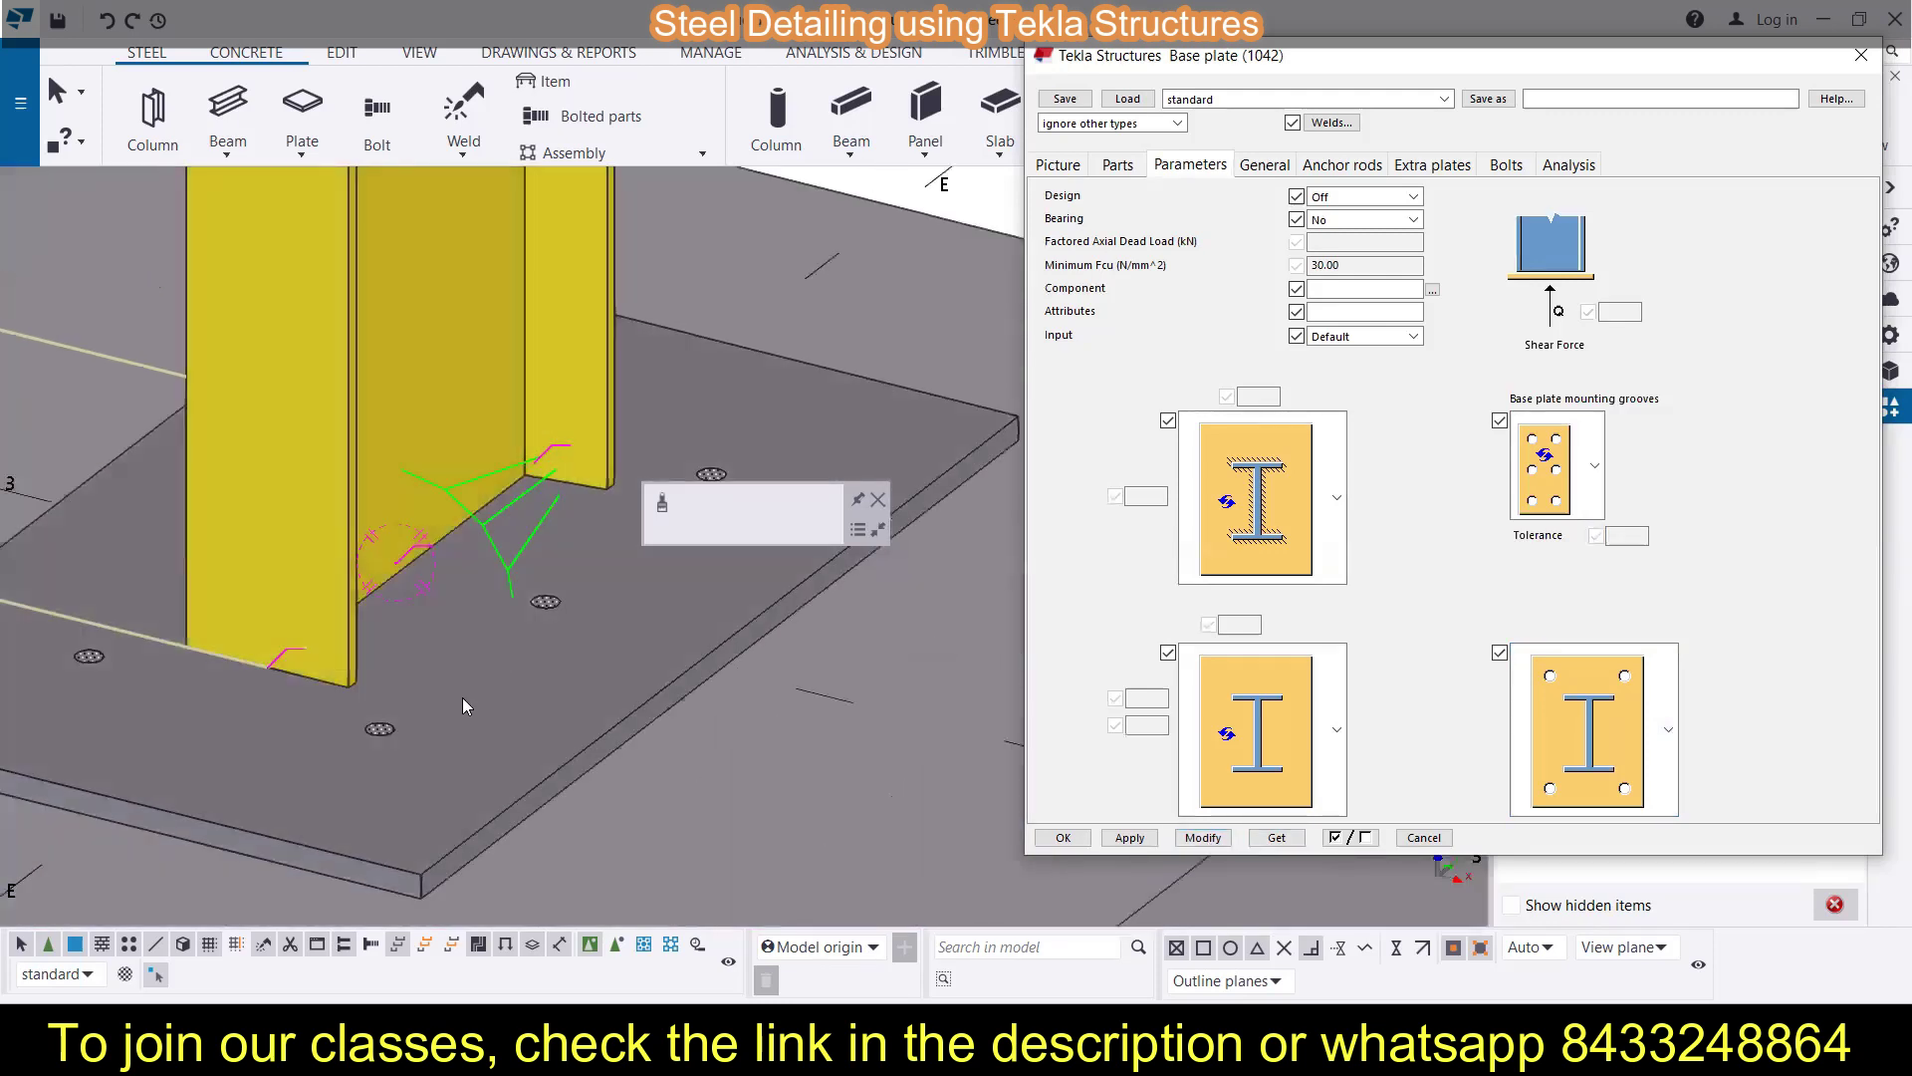
pyautogui.scroll(-4, 564, 490)
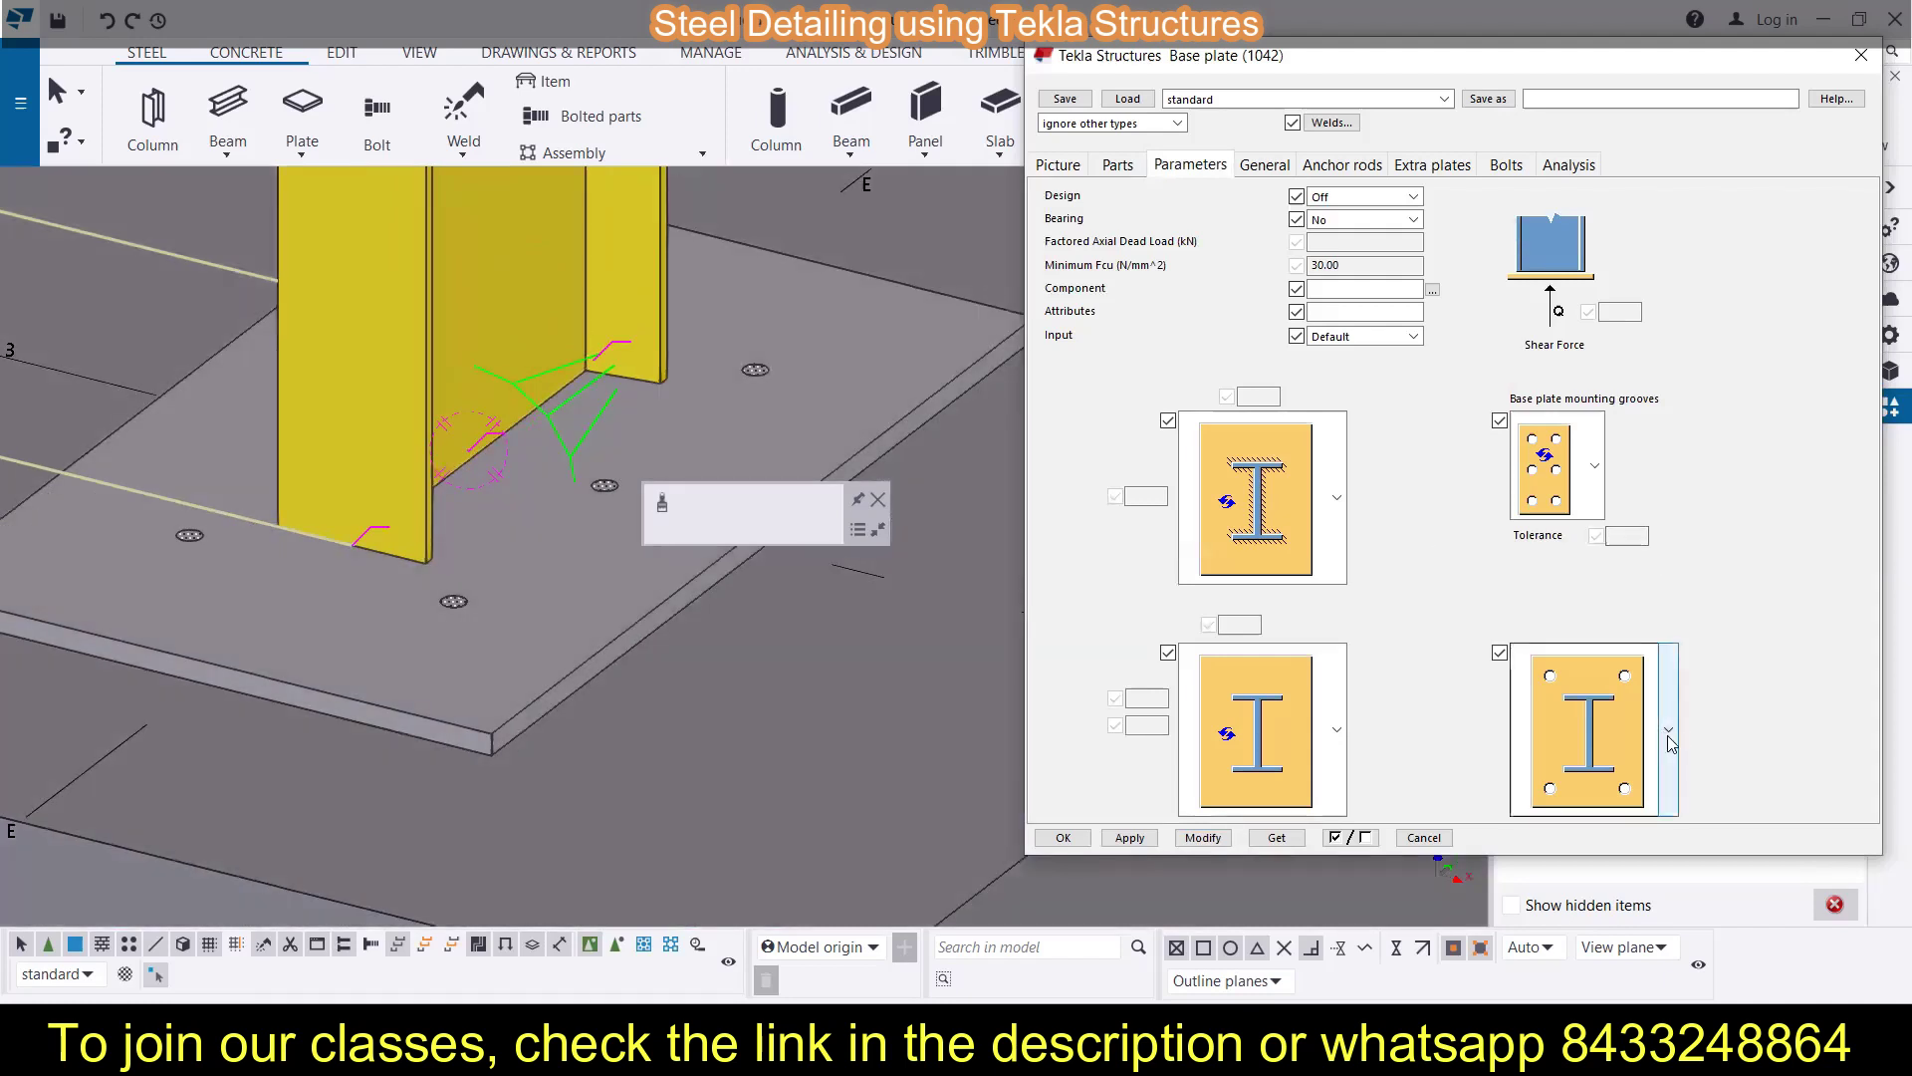
pyautogui.click(1668, 730)
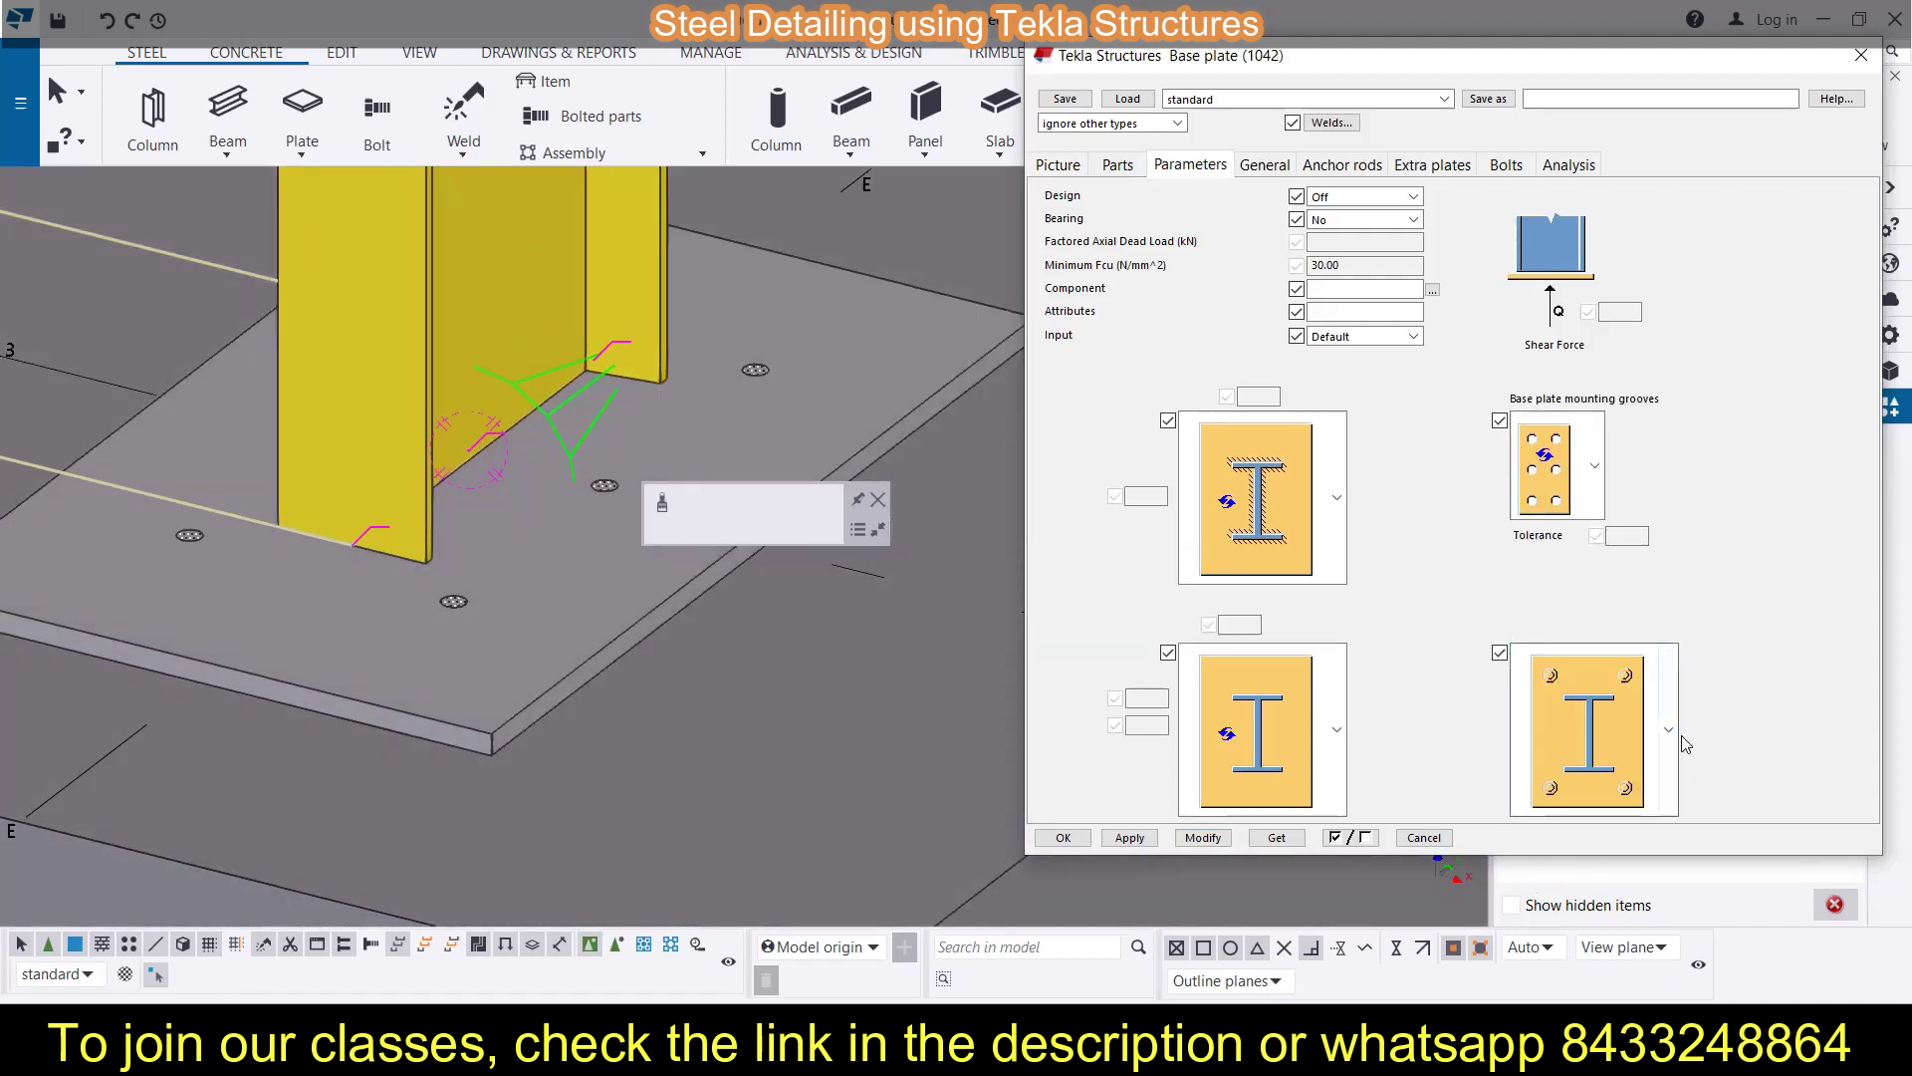
# Apply the anchor nut and washer hole option, leaving both profile picture variants unchanged
pyautogui.click(1203, 838)
pyautogui.scroll(-1, 1295, 543)
pyautogui.scroll(-1, 1272, 543)
pyautogui.scroll(-1, 1272, 543)
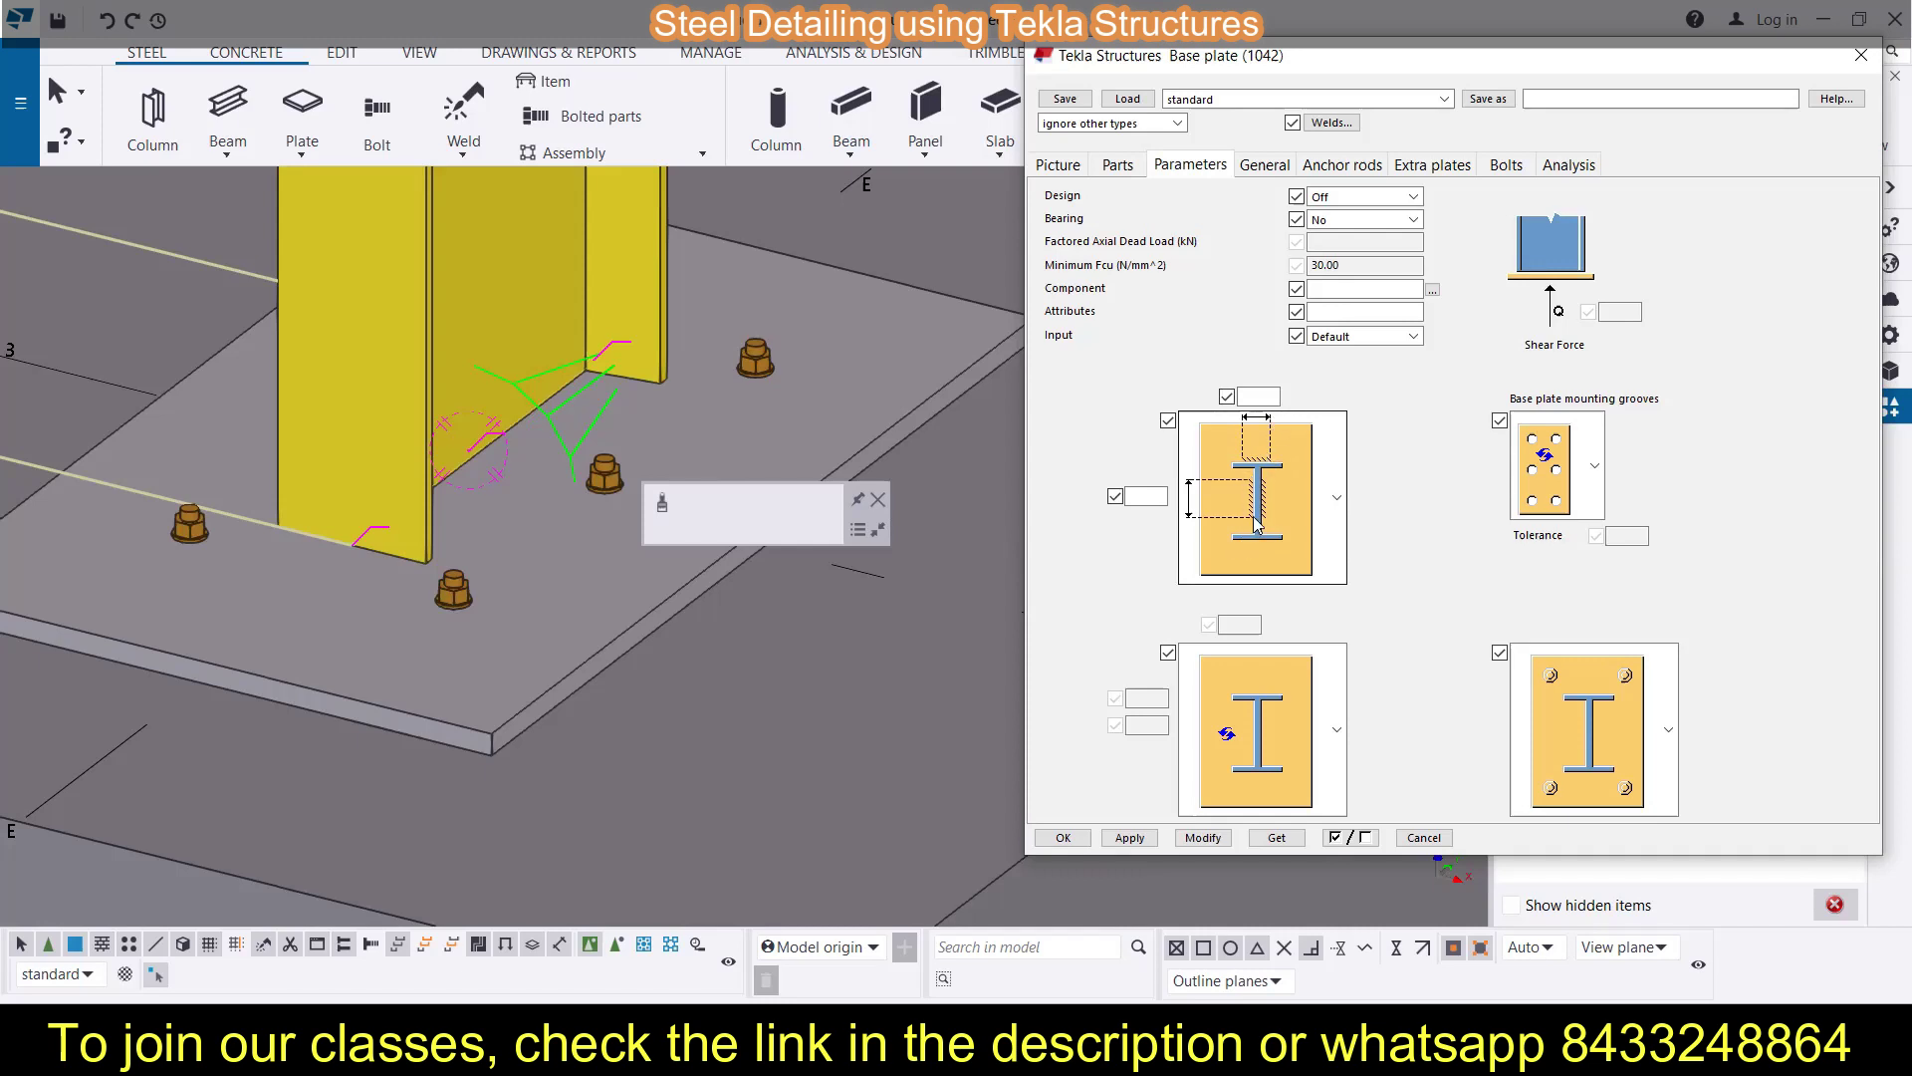
pyautogui.scroll(-1, 1260, 516)
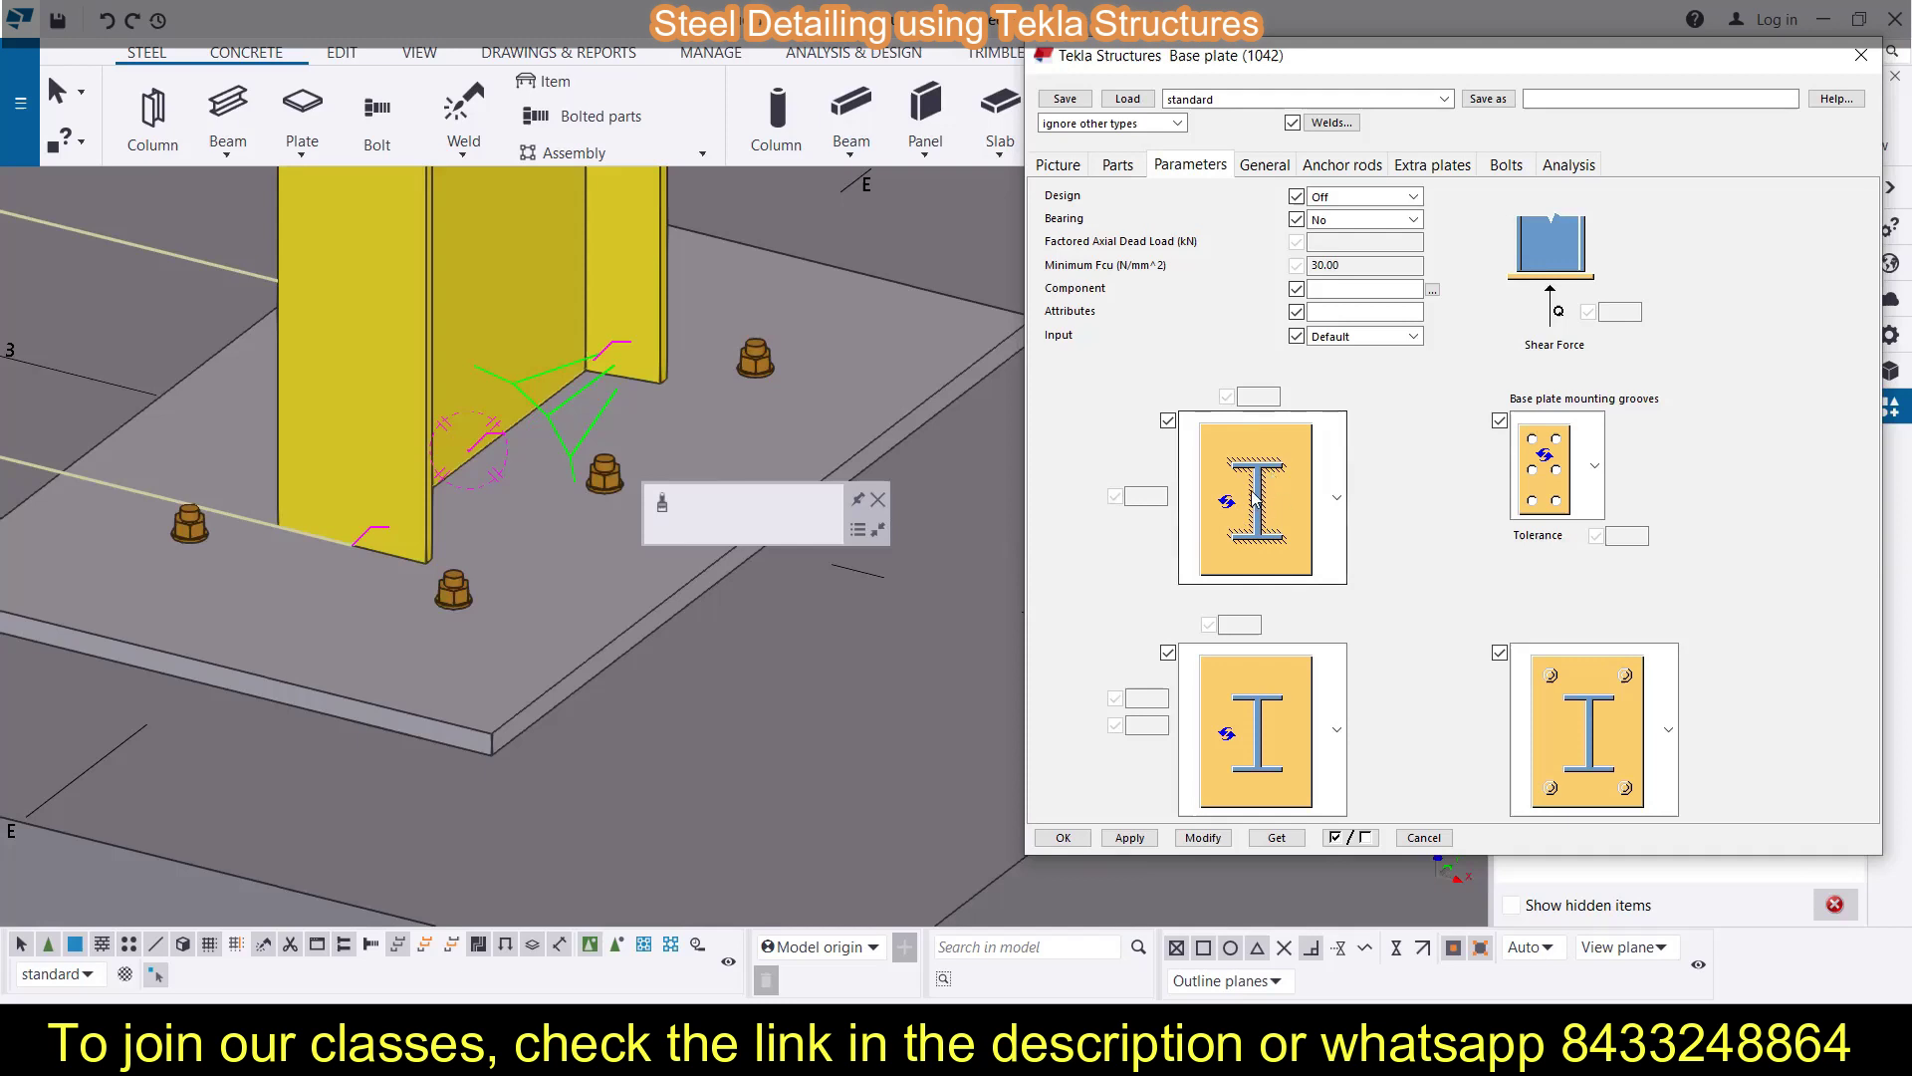
pyautogui.click(1336, 497)
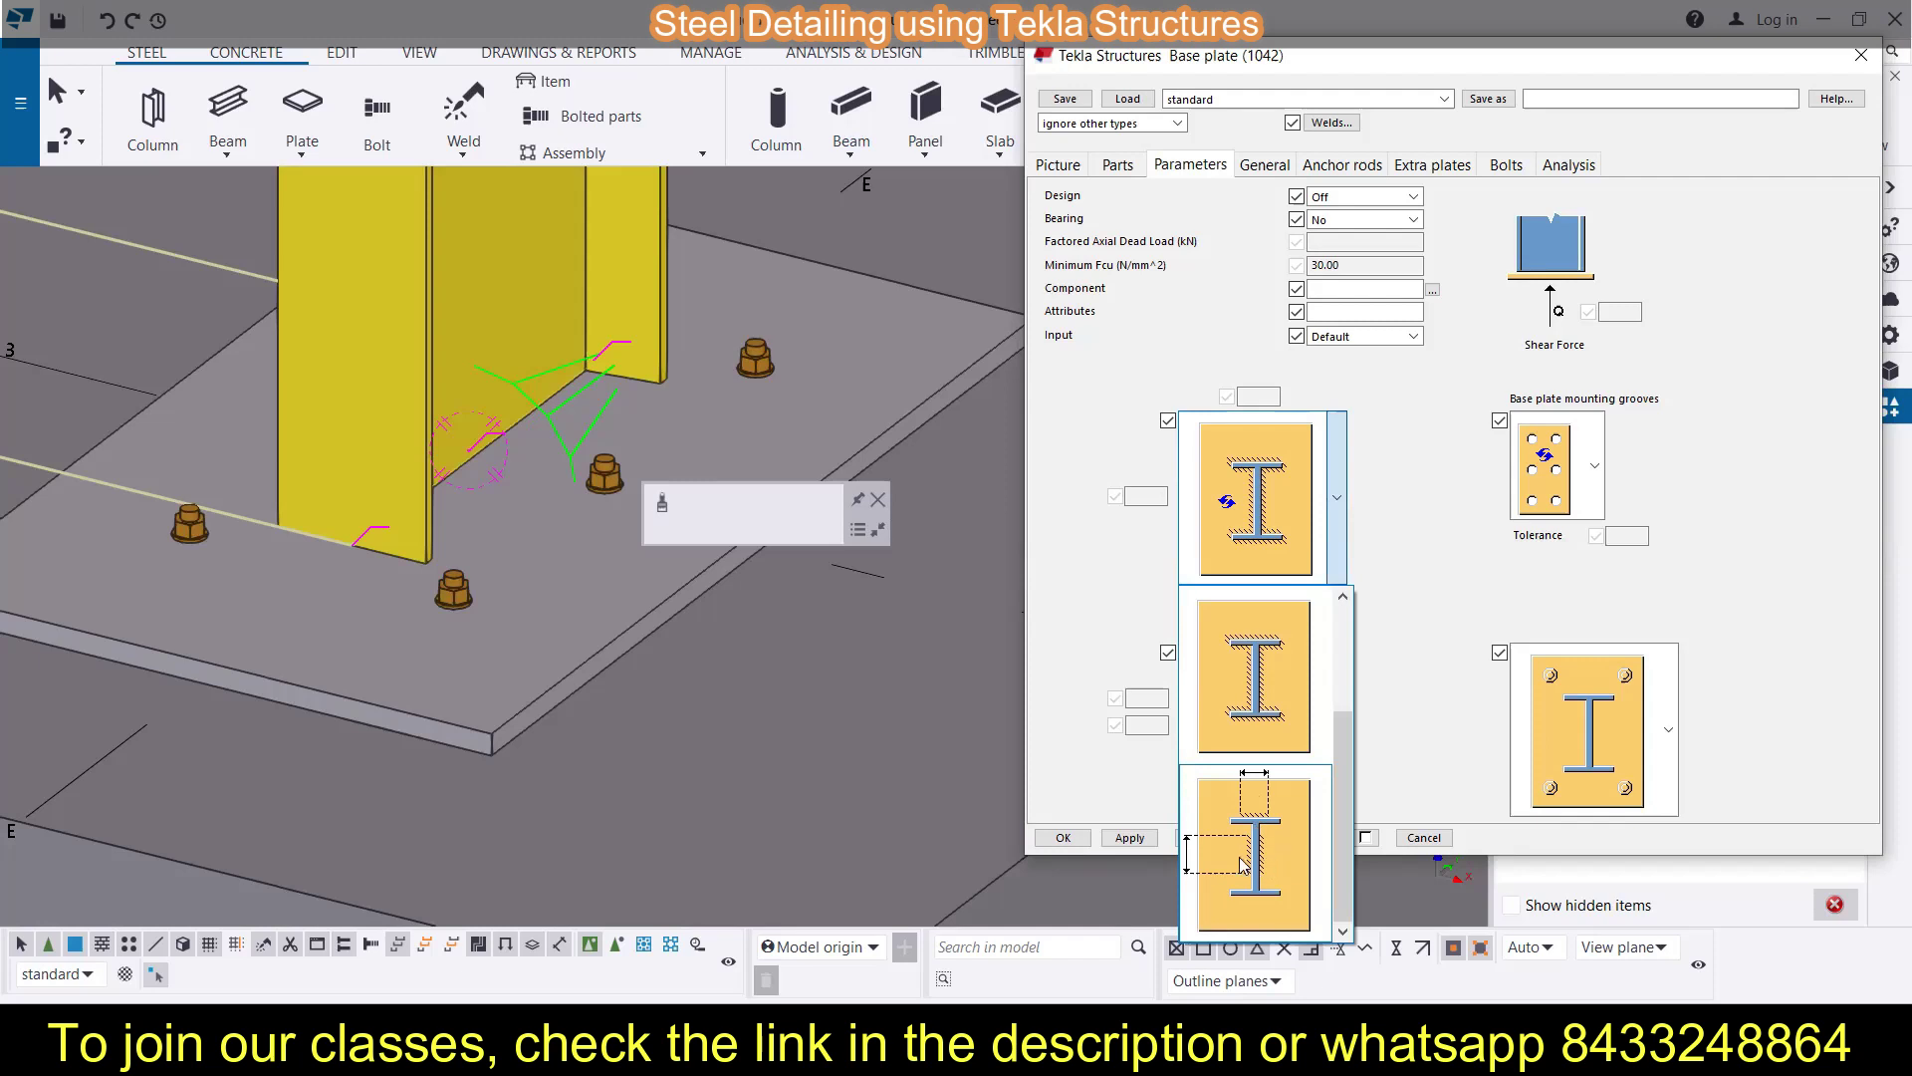
pyautogui.click(1405, 687)
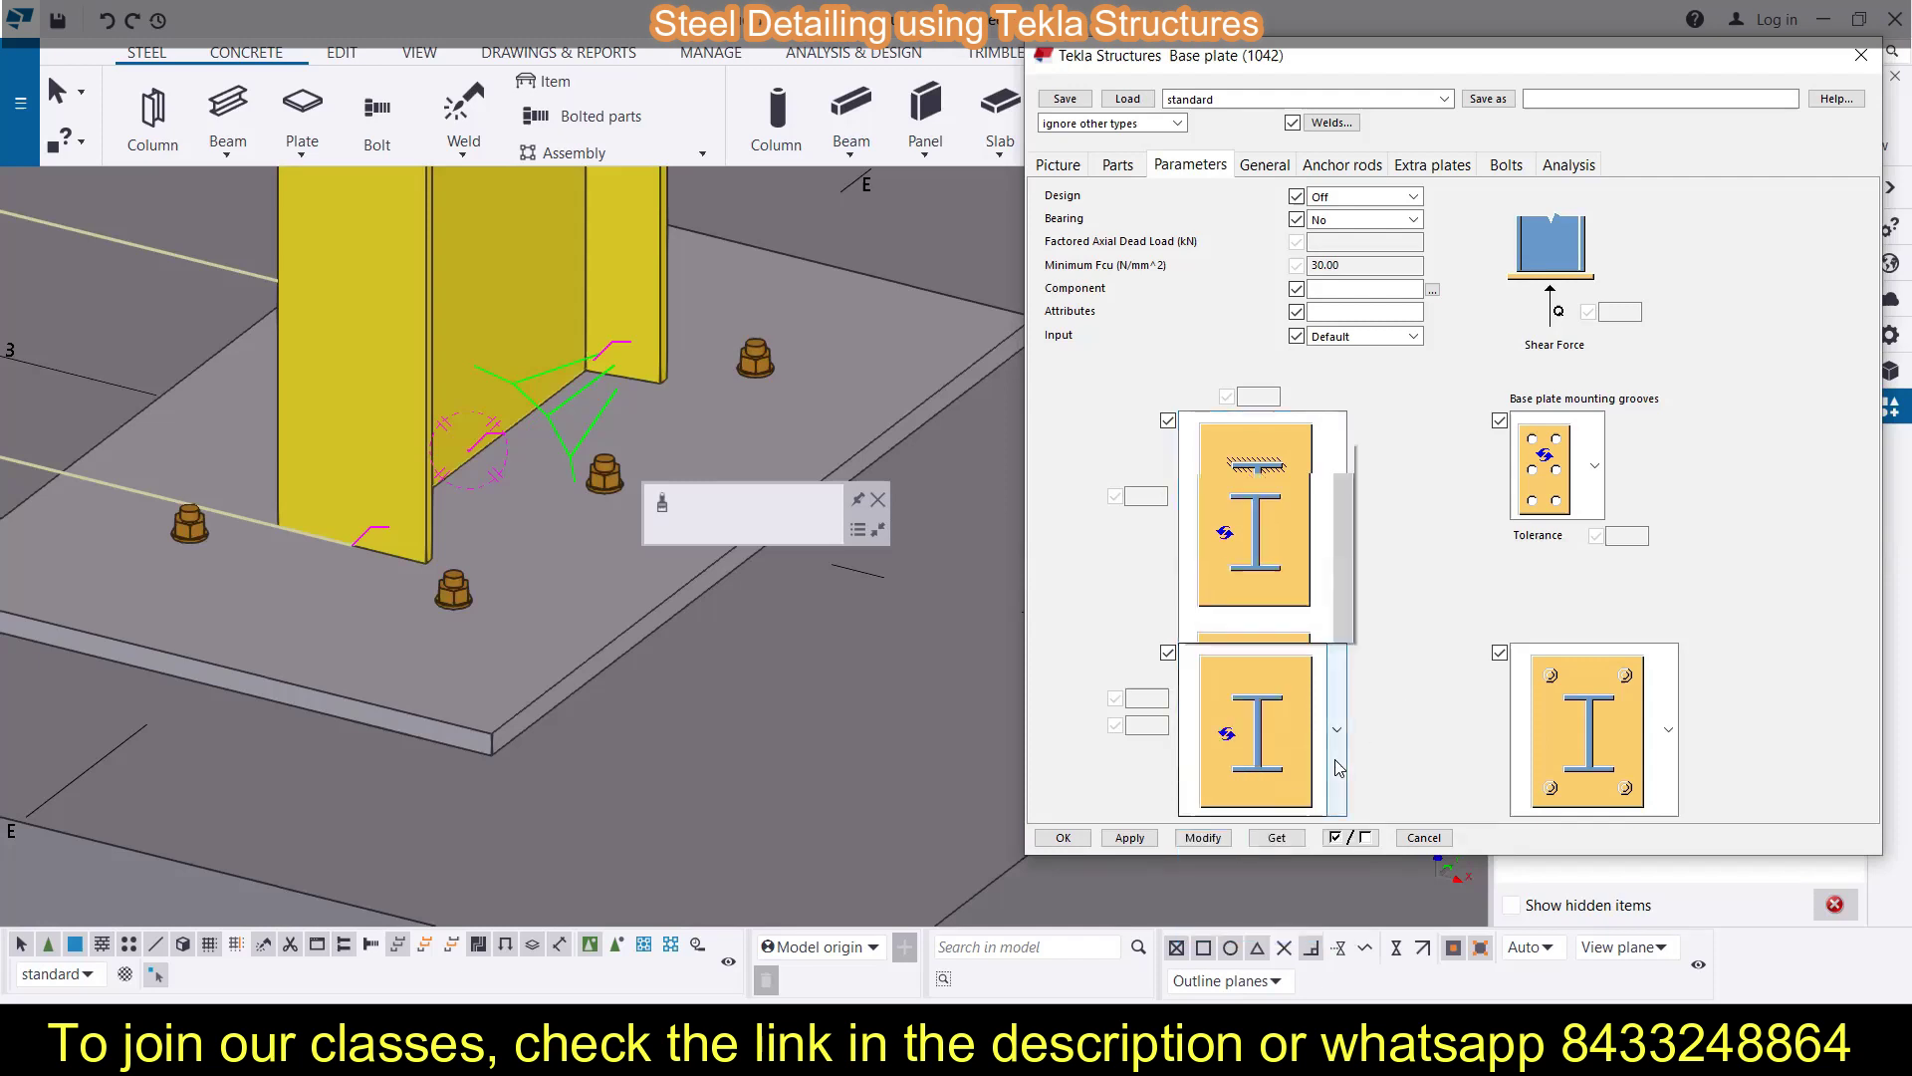
pyautogui.click(1338, 767)
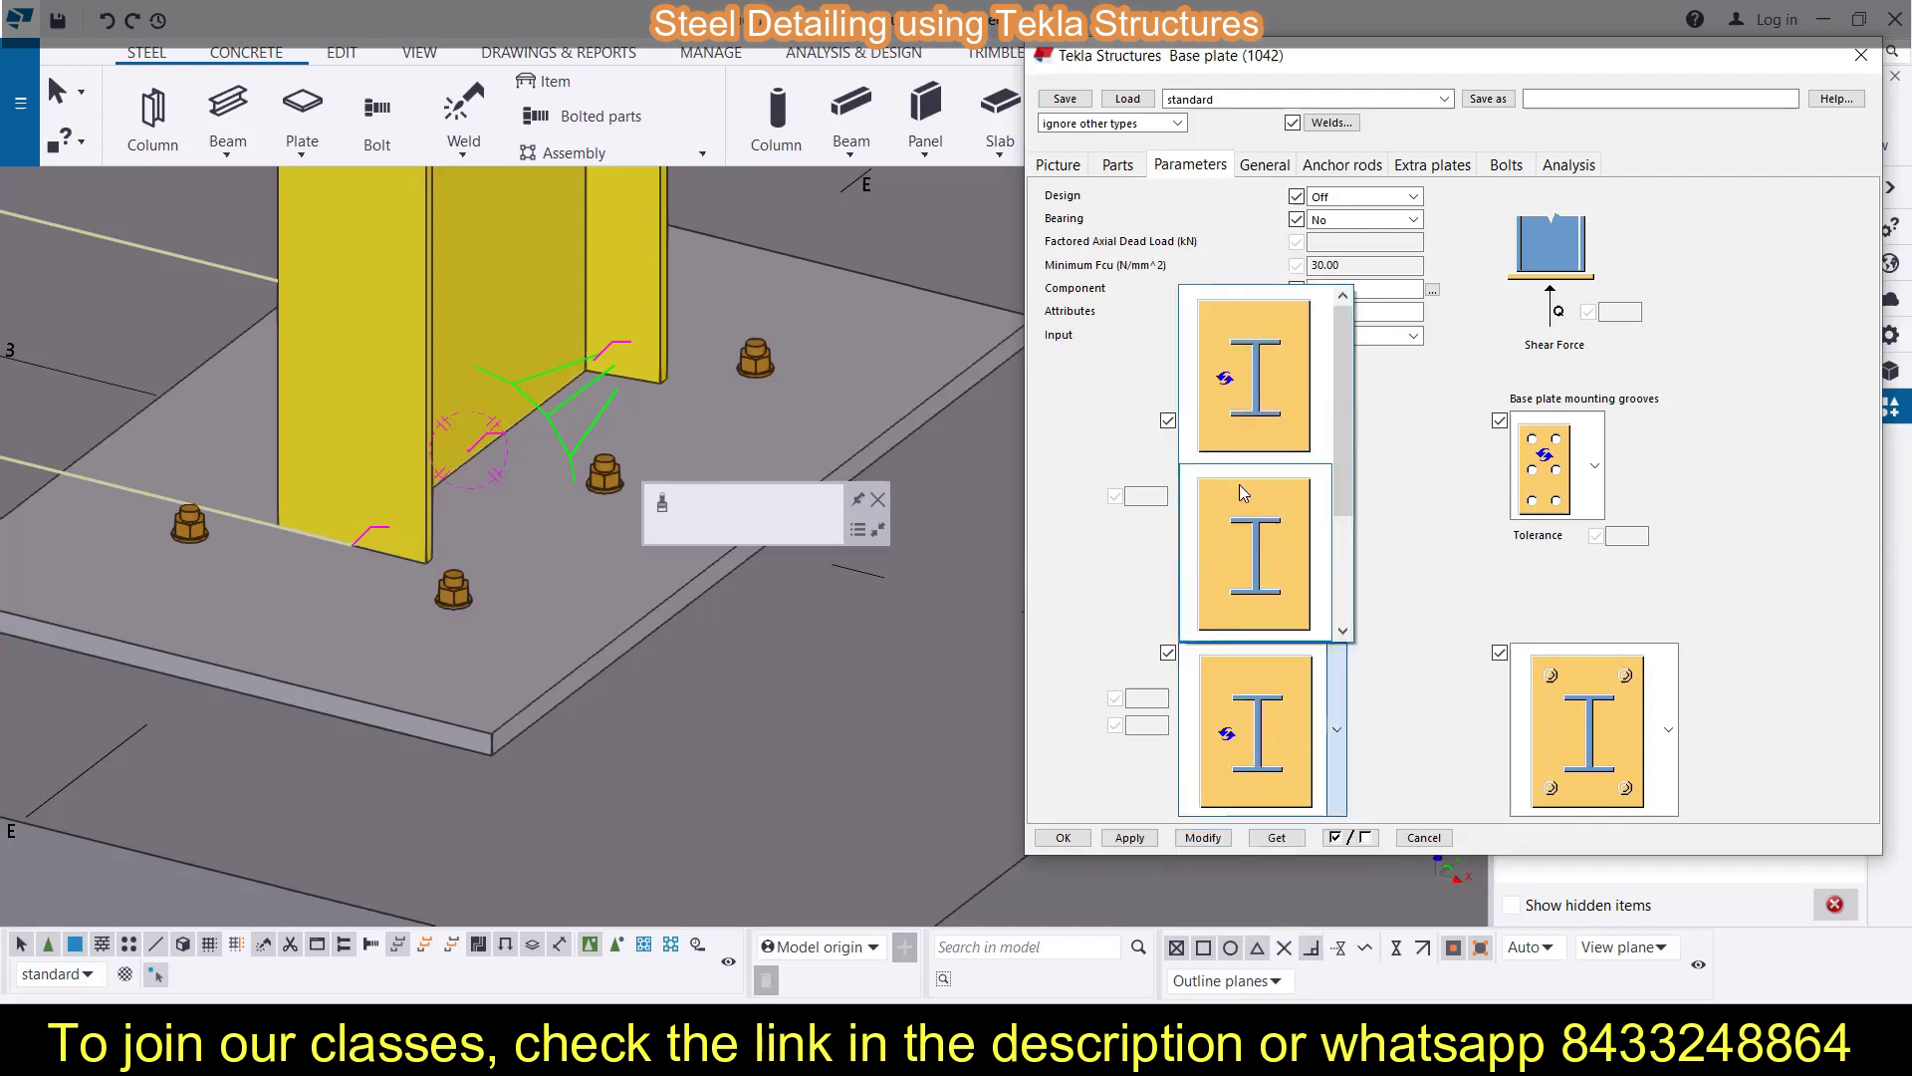
pyautogui.click(1386, 645)
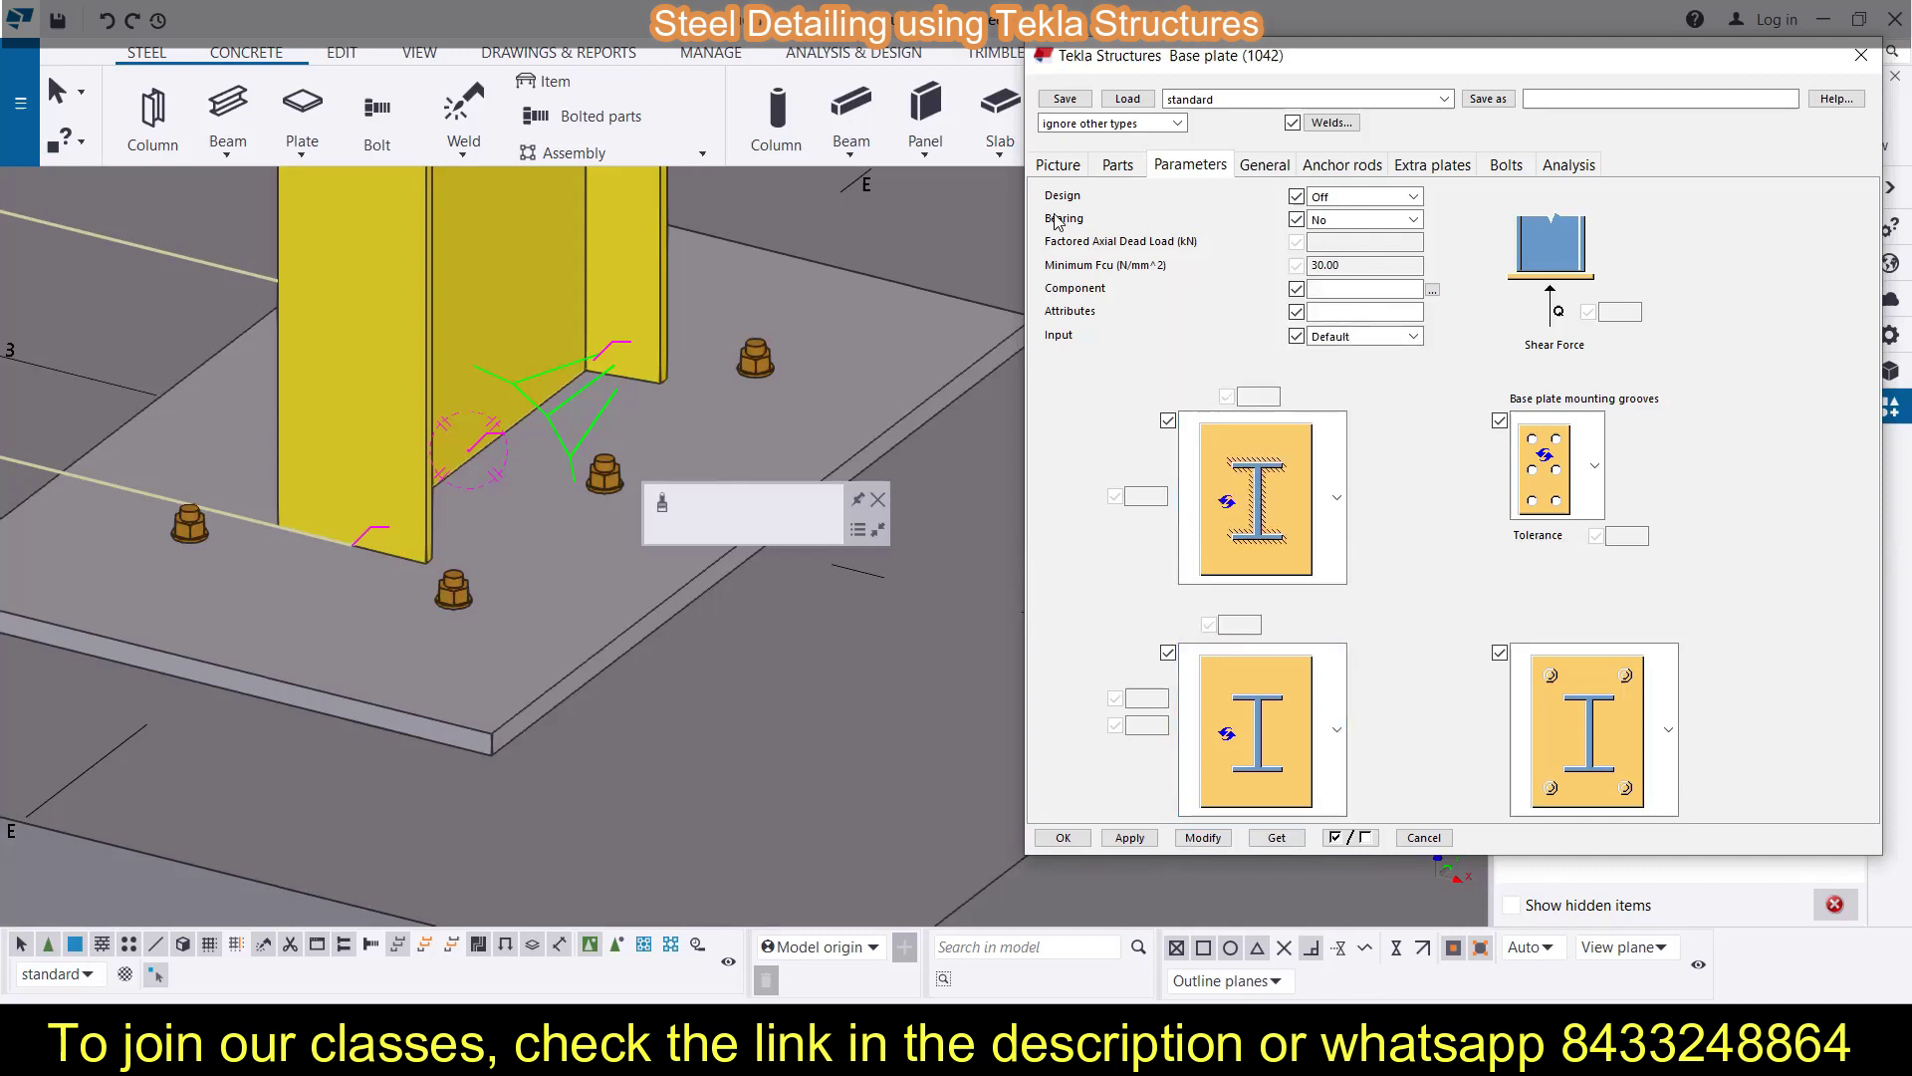
# Keep Design Off, Bearing No and Input Default, with no component attached
pyautogui.click(1364, 196)
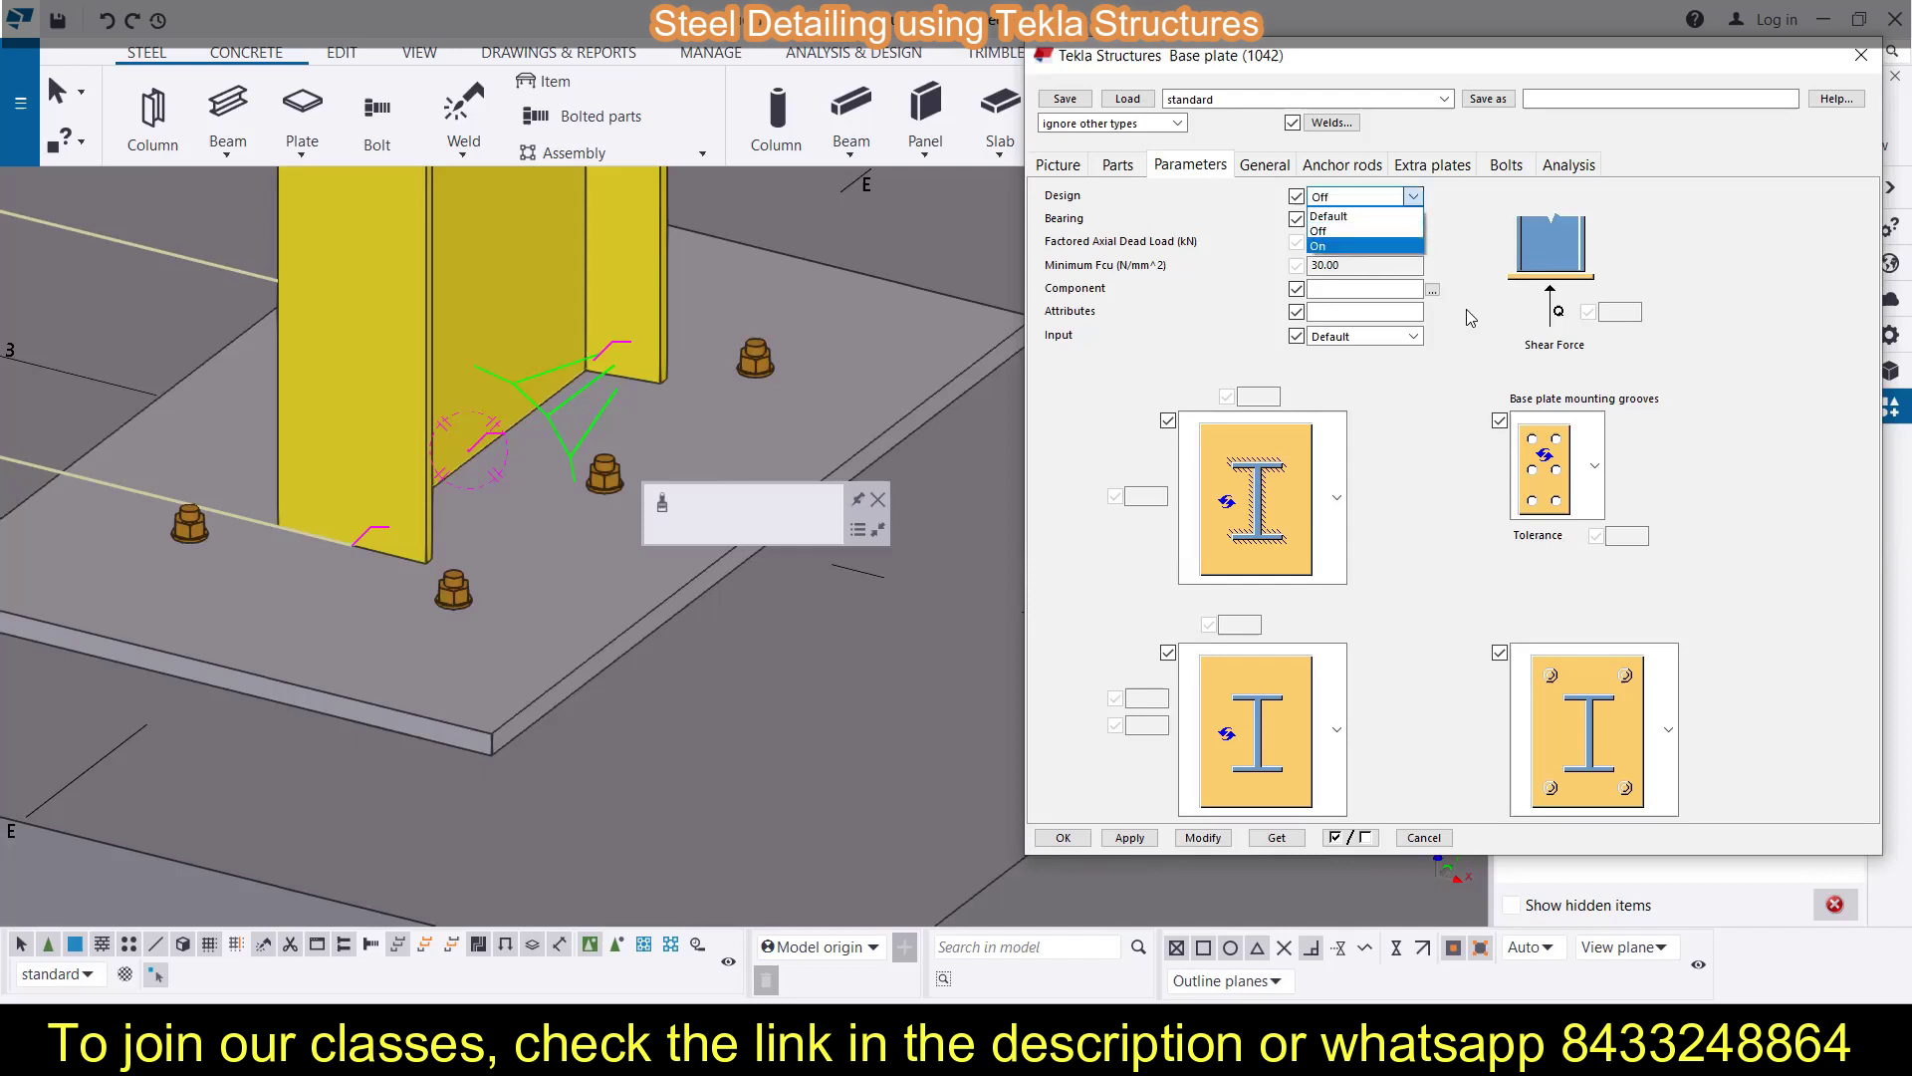
pyautogui.click(1167, 229)
pyautogui.click(1412, 219)
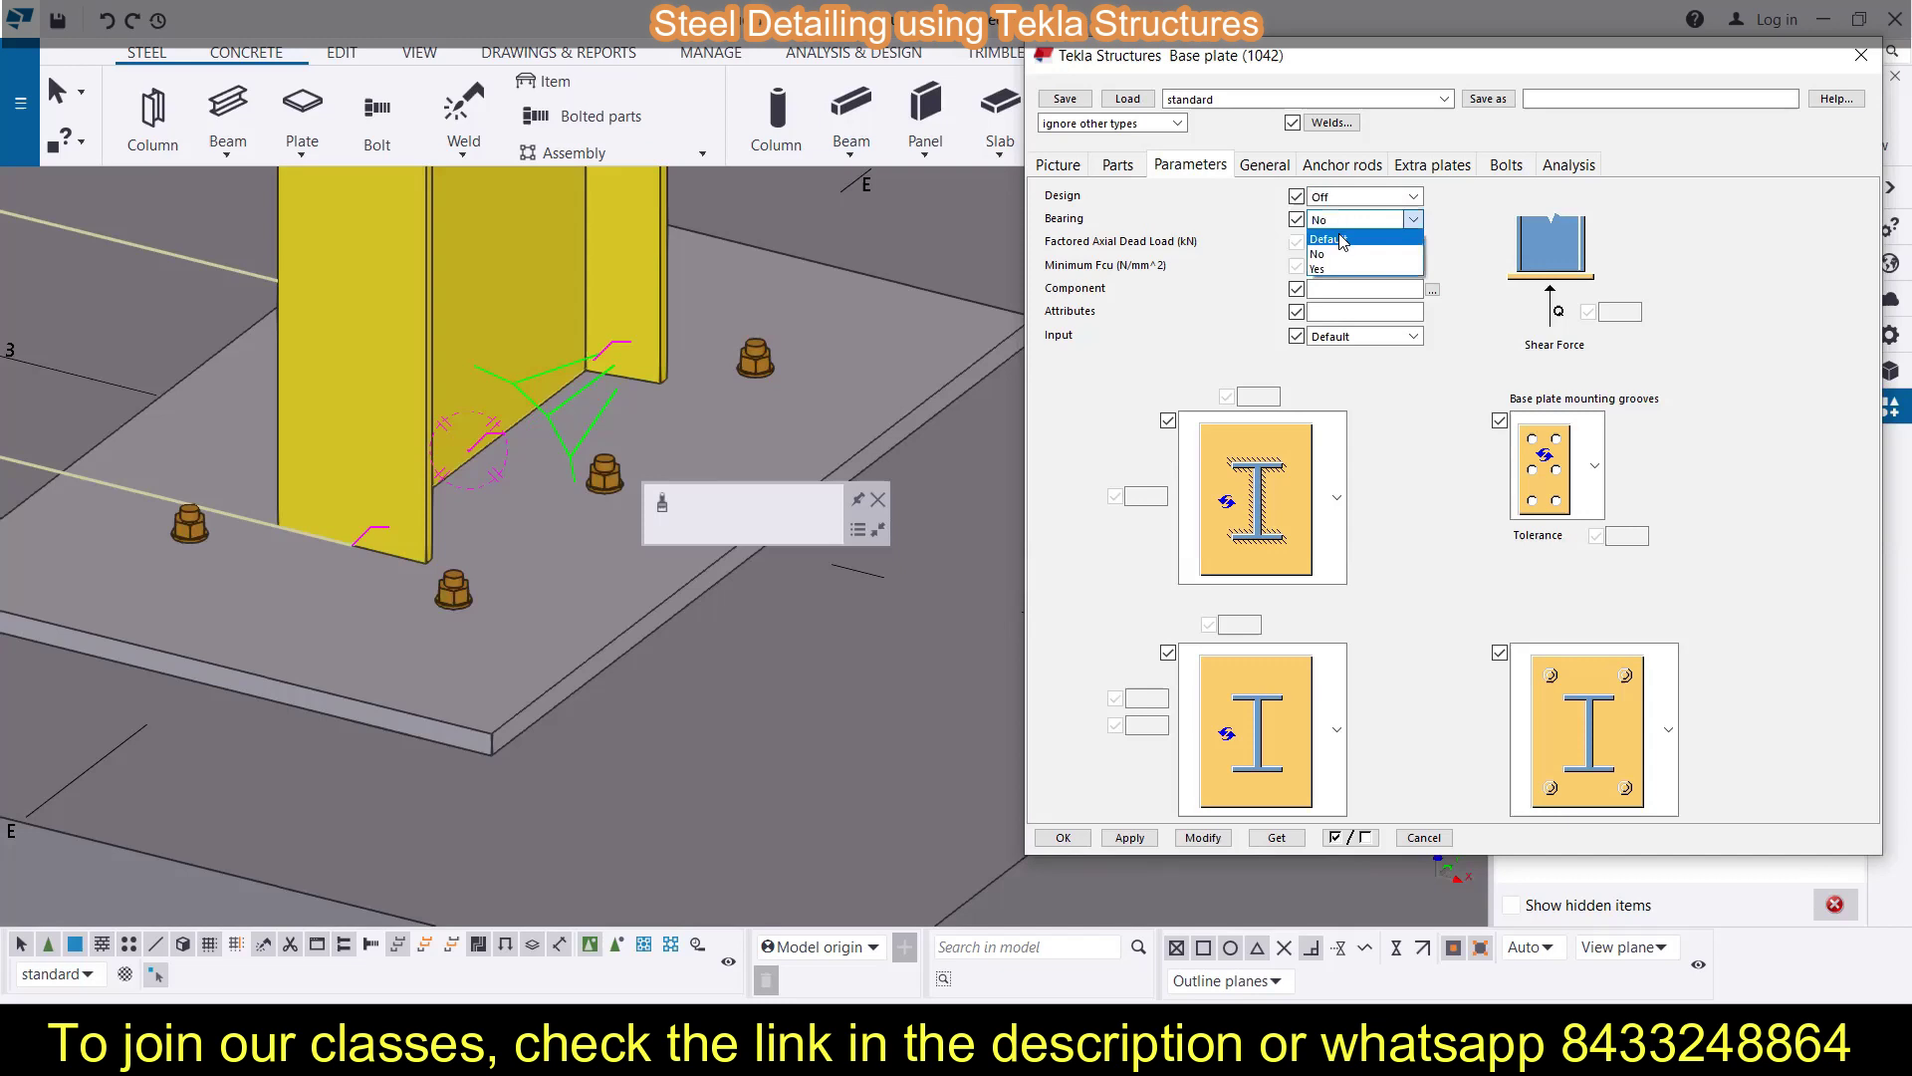
pyautogui.click(1430, 453)
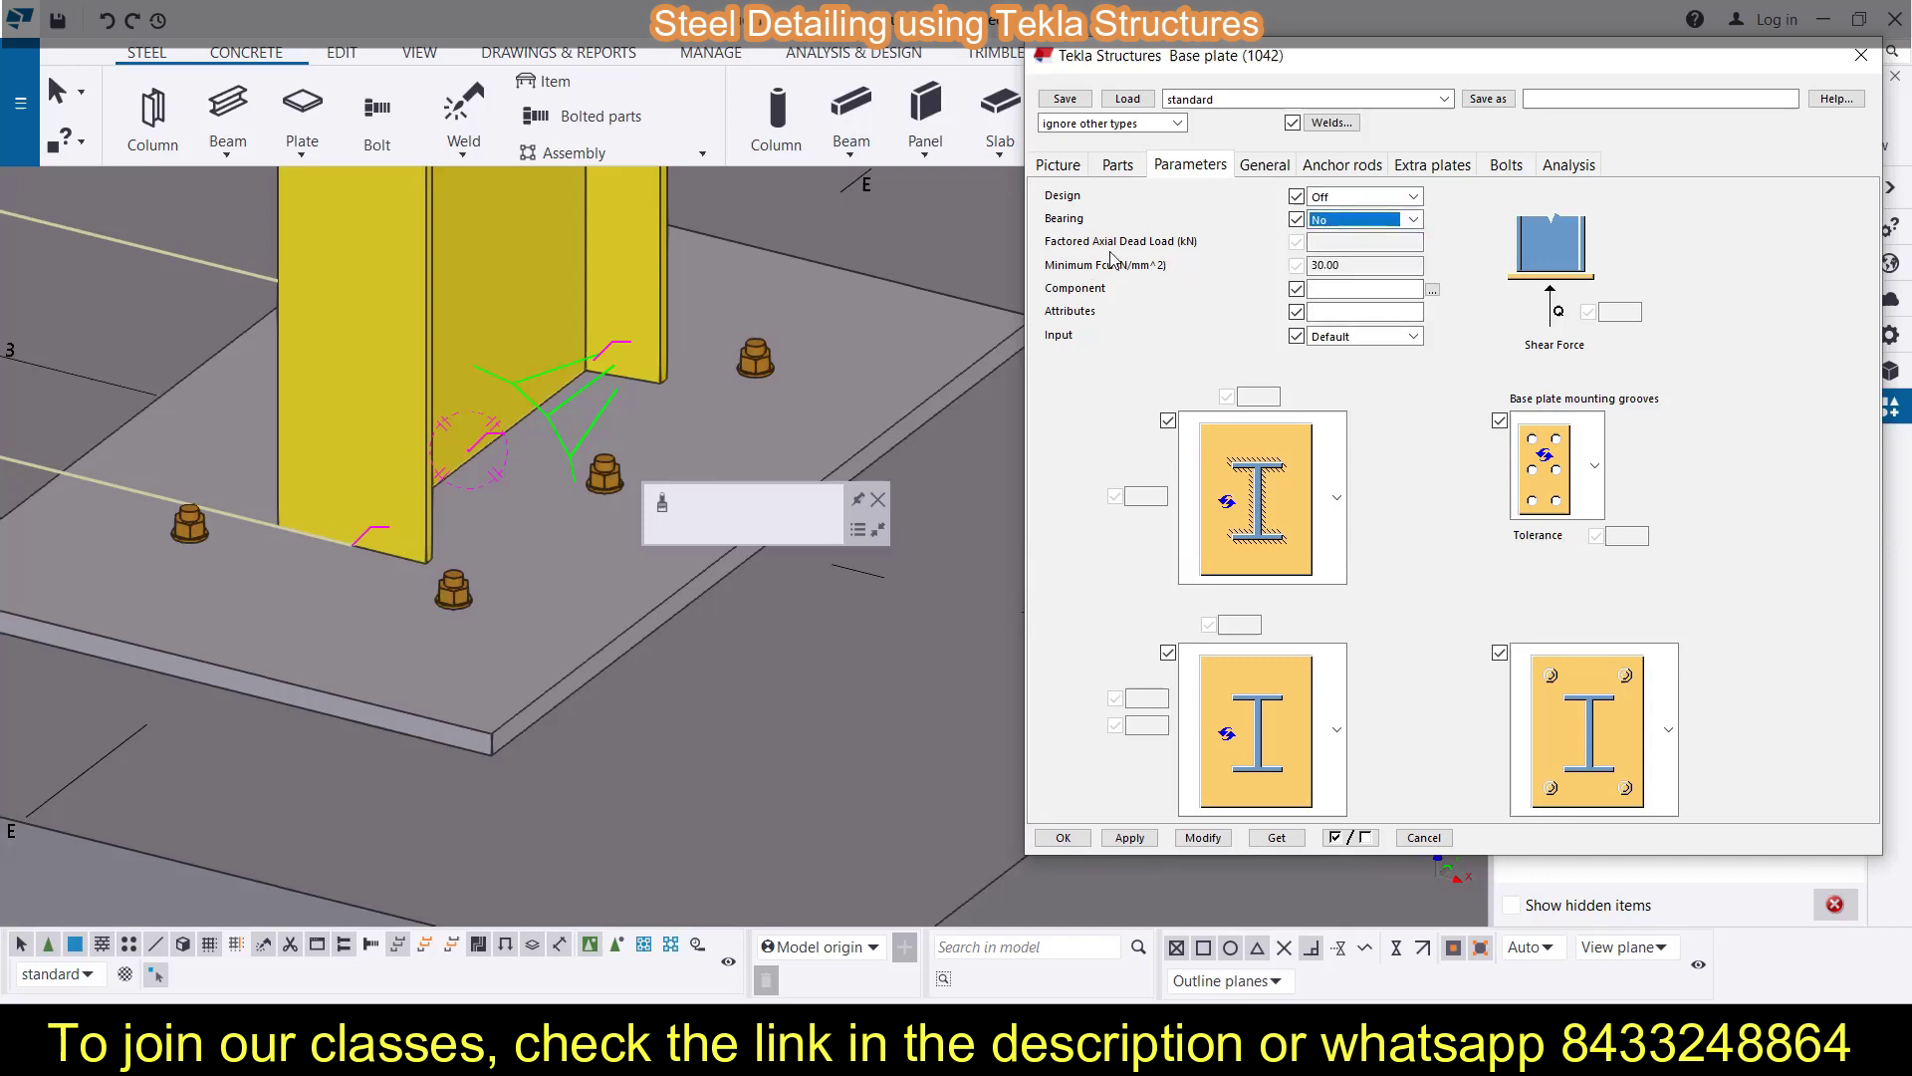
pyautogui.click(1433, 291)
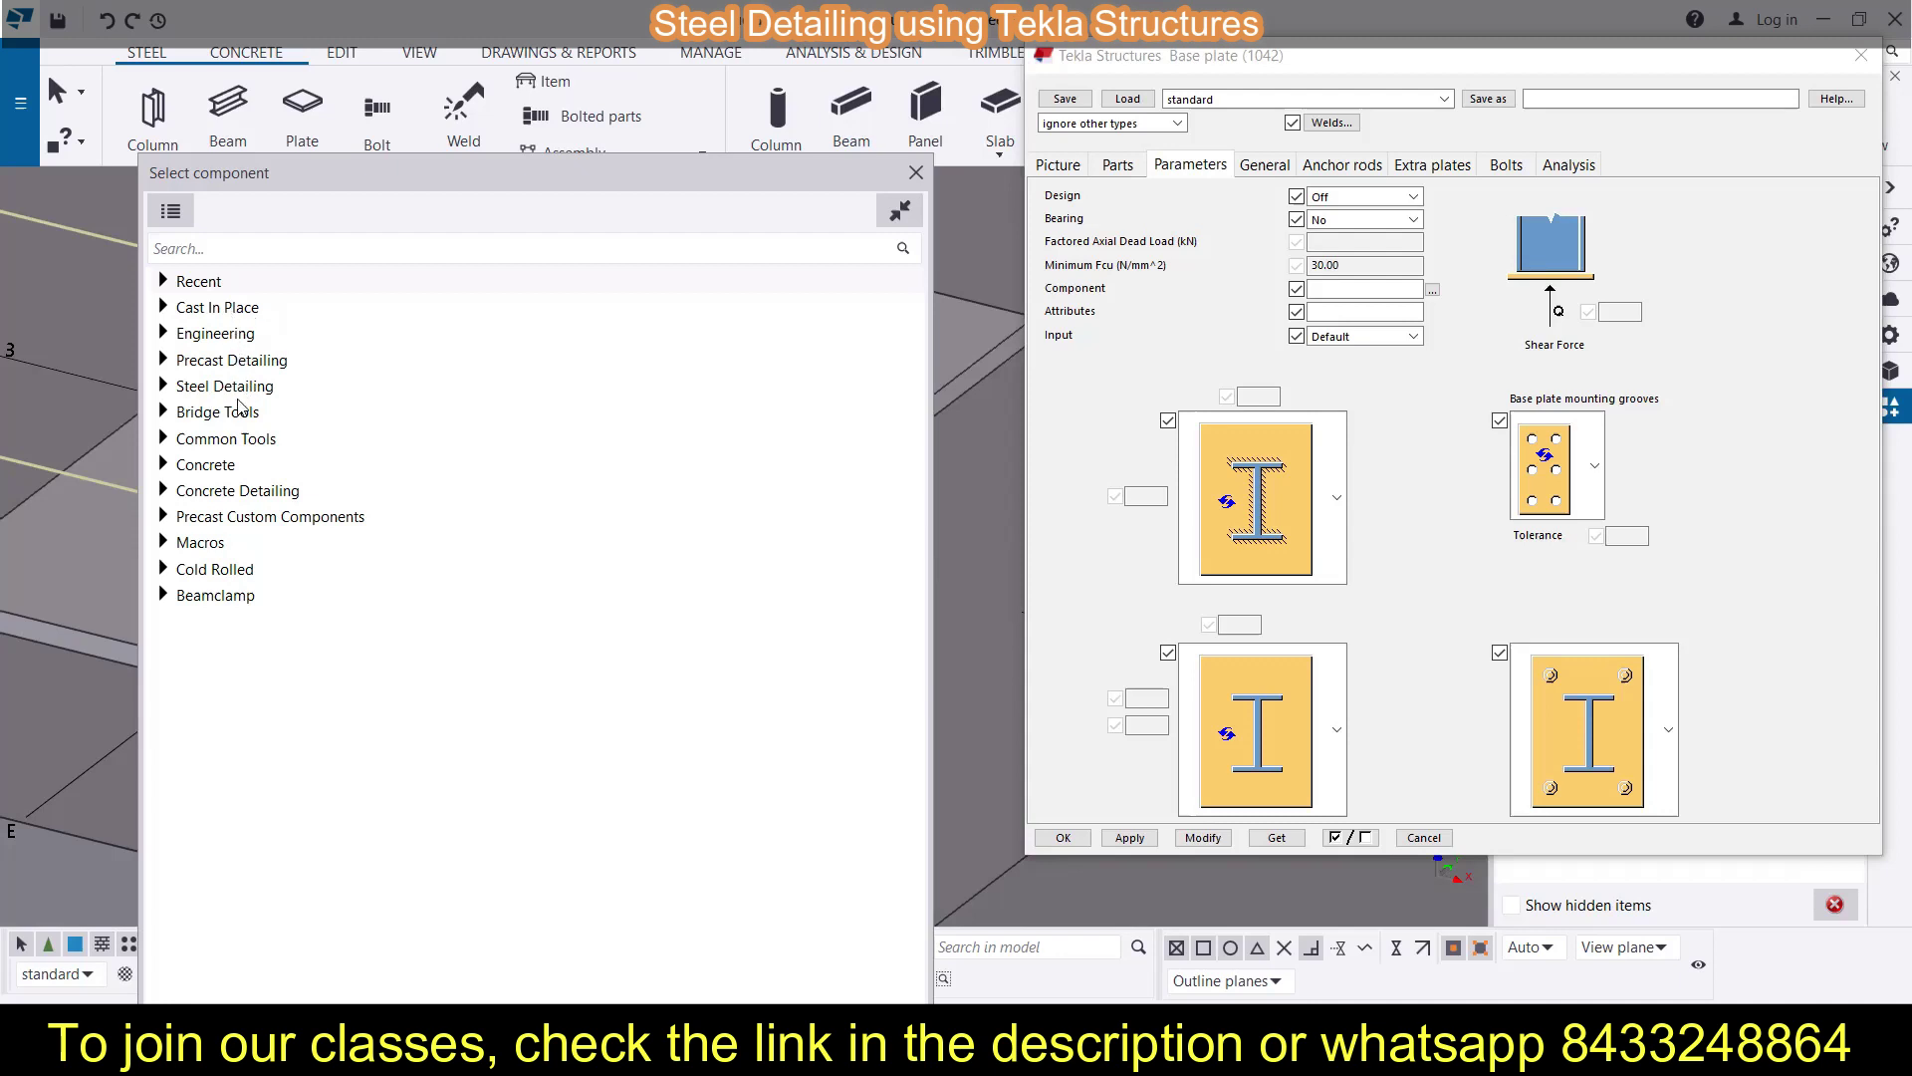
pyautogui.click(915, 174)
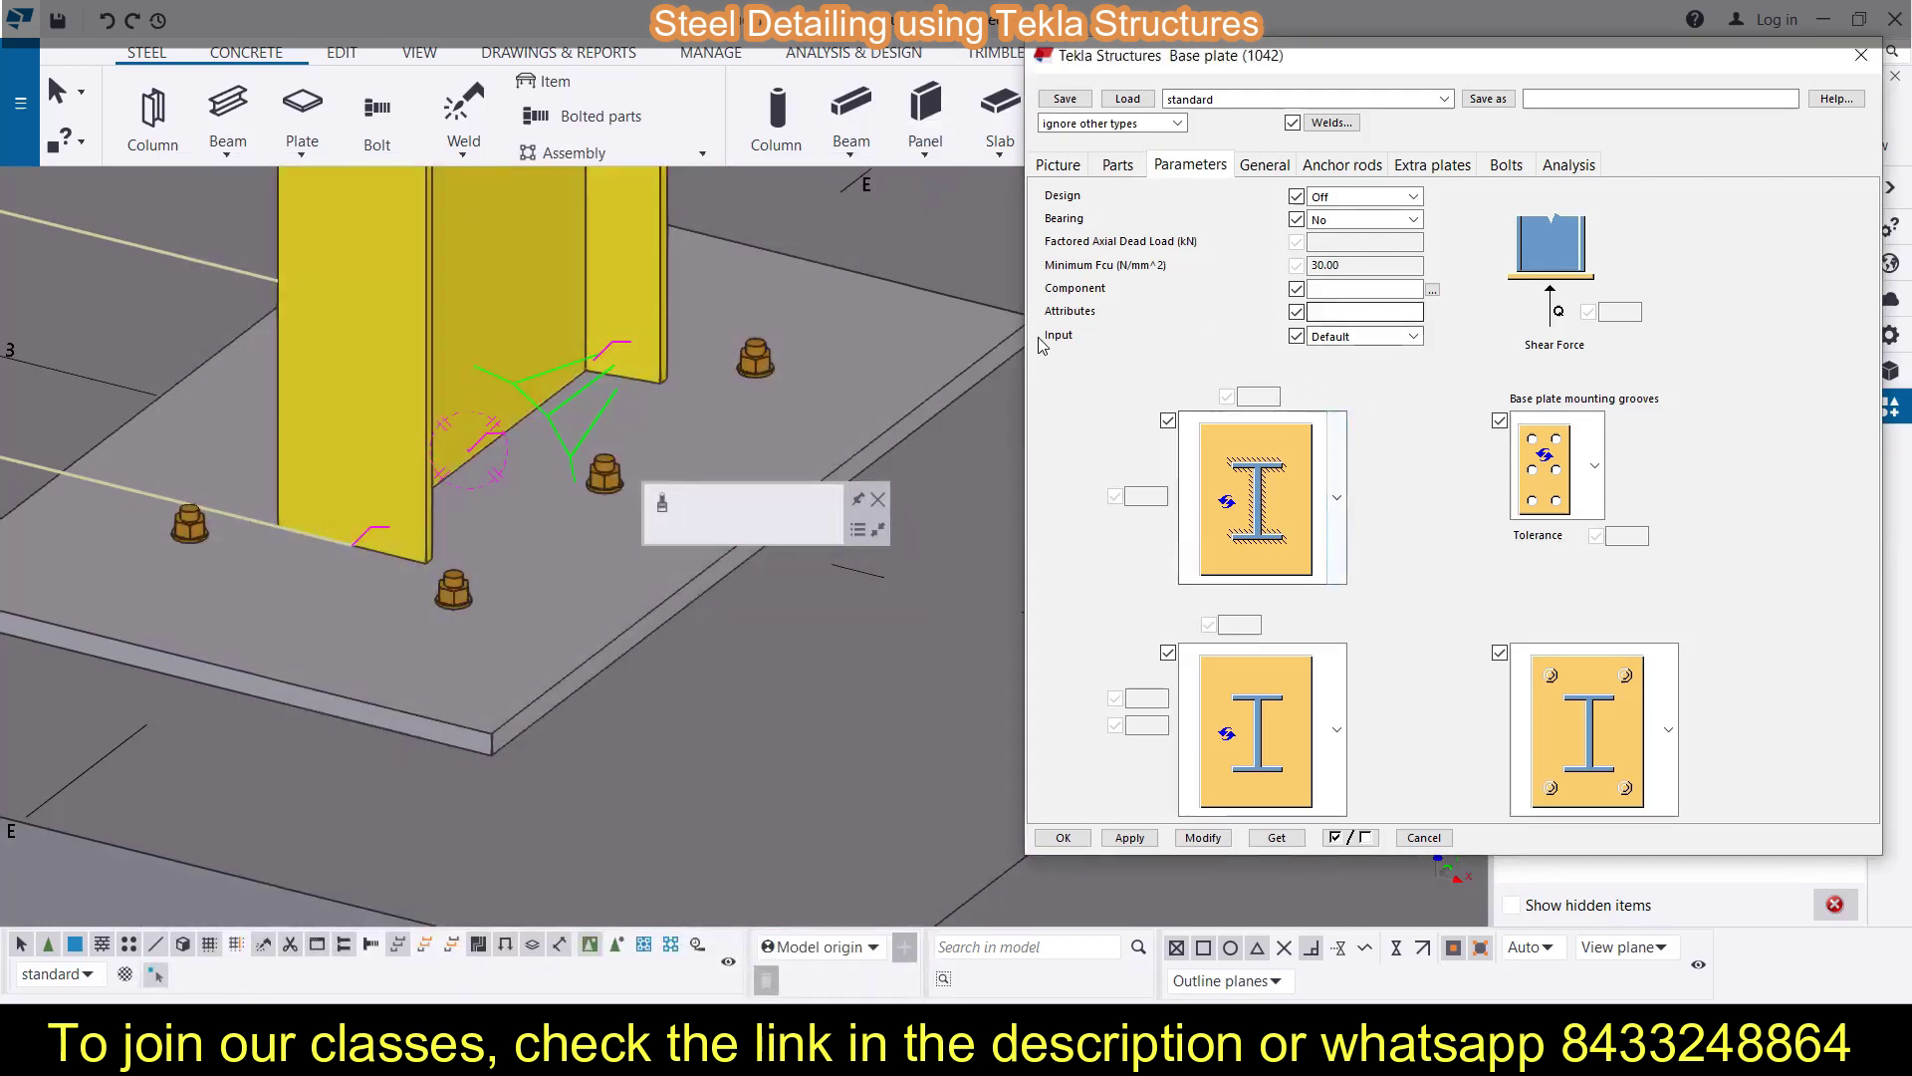
pyautogui.click(1413, 336)
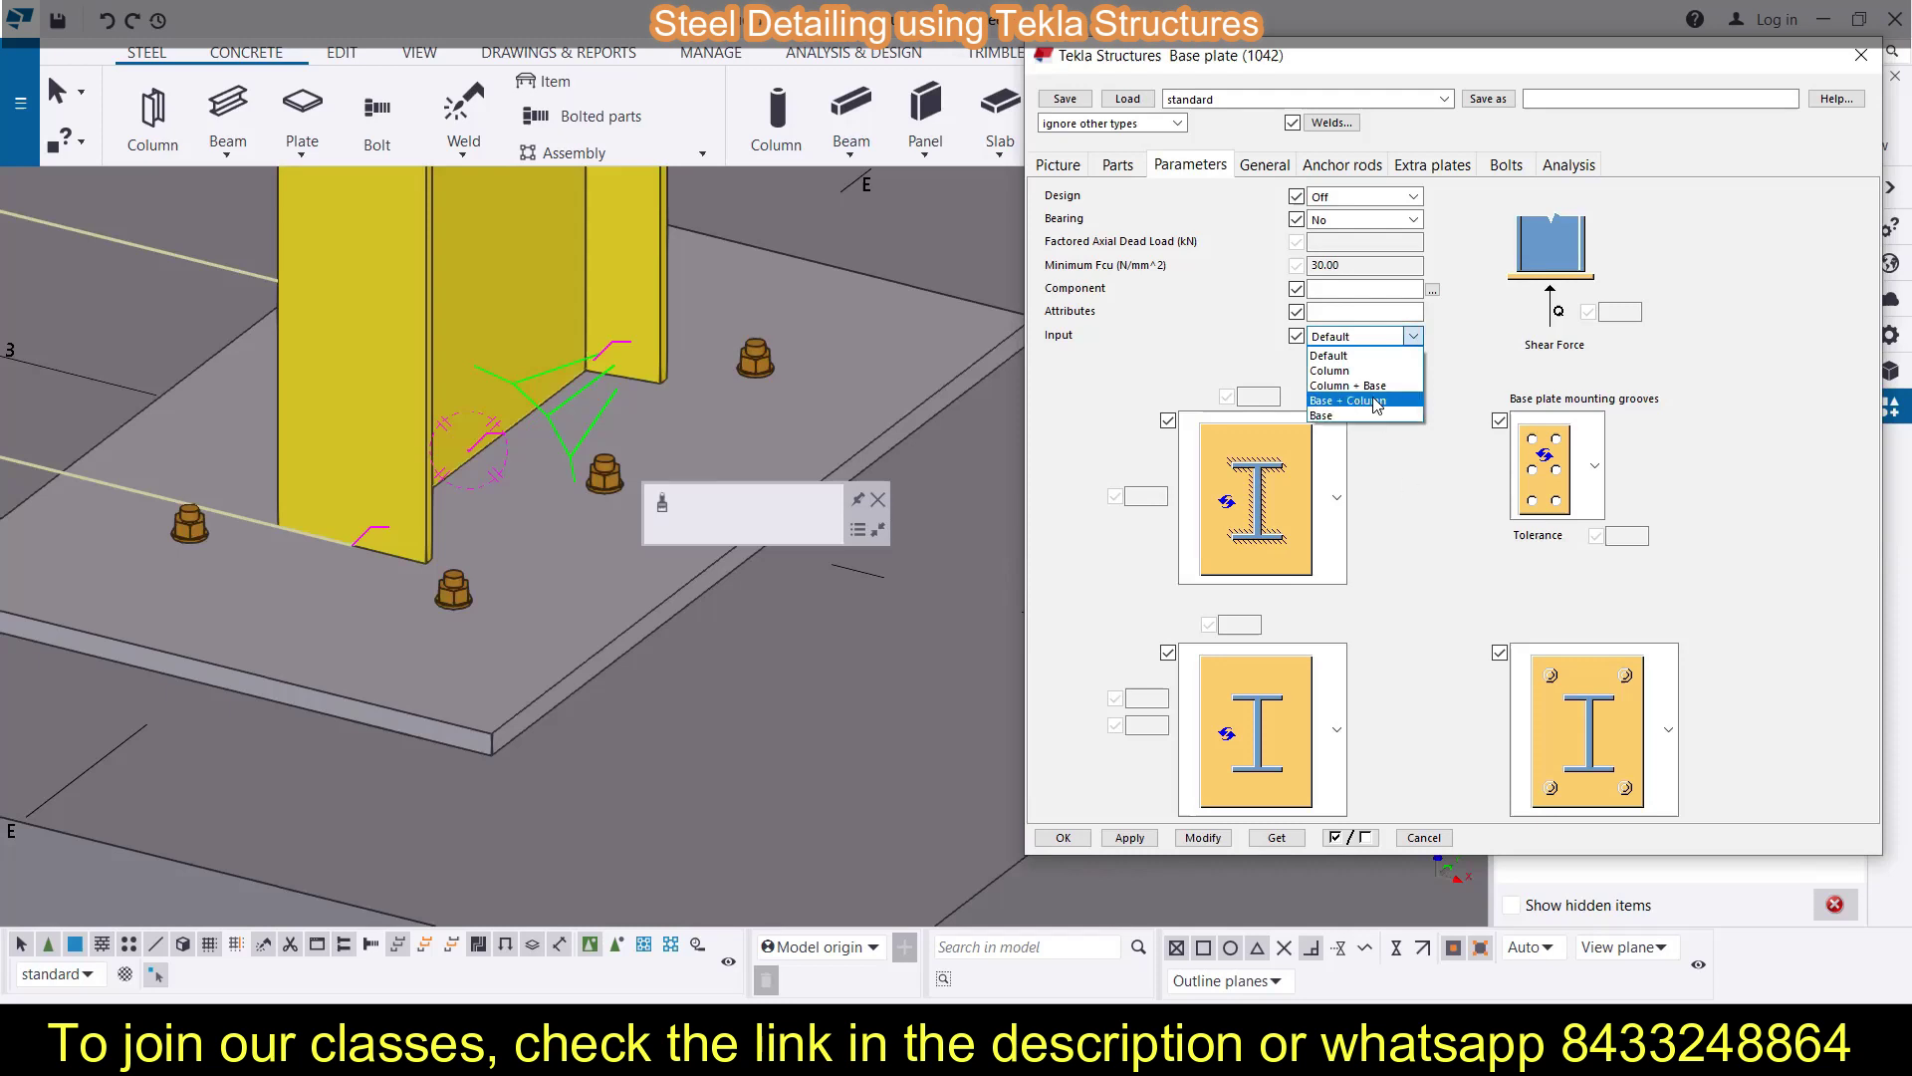
pyautogui.click(1392, 473)
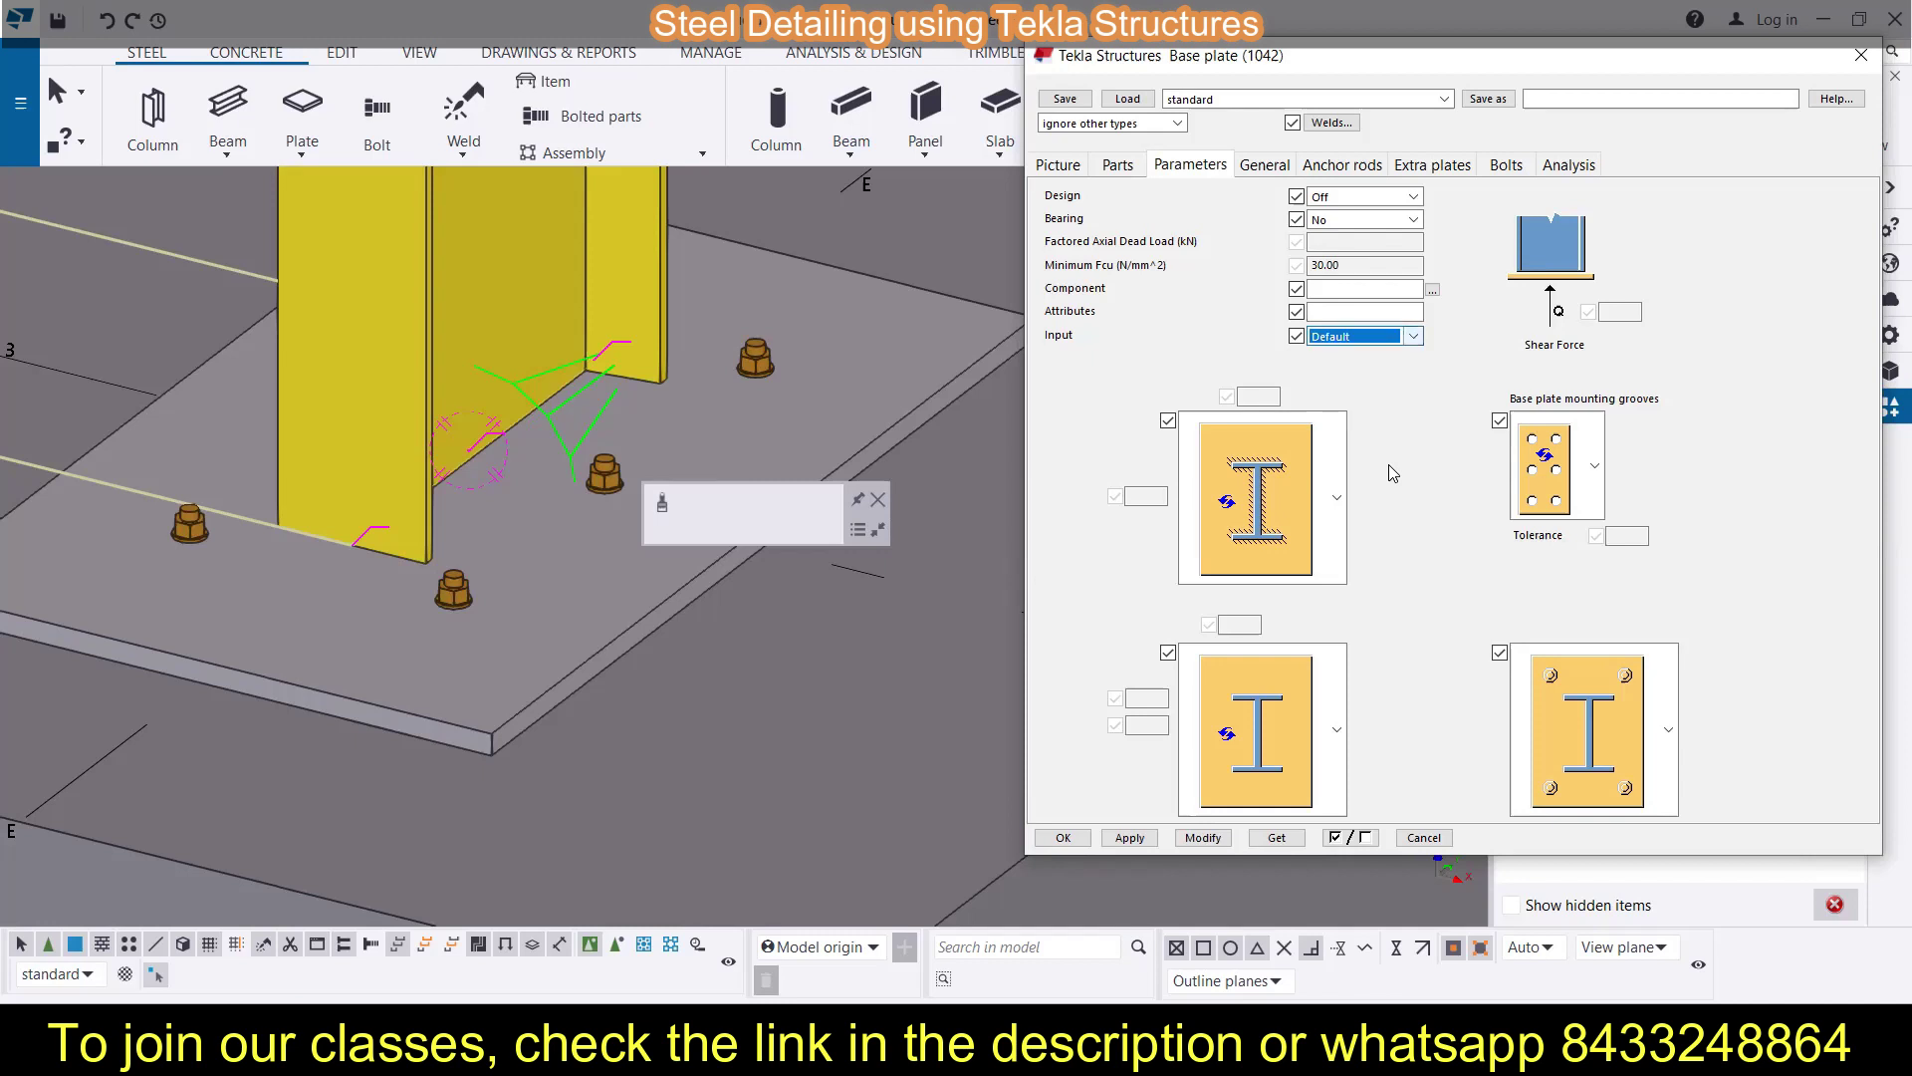
pyautogui.click(1262, 166)
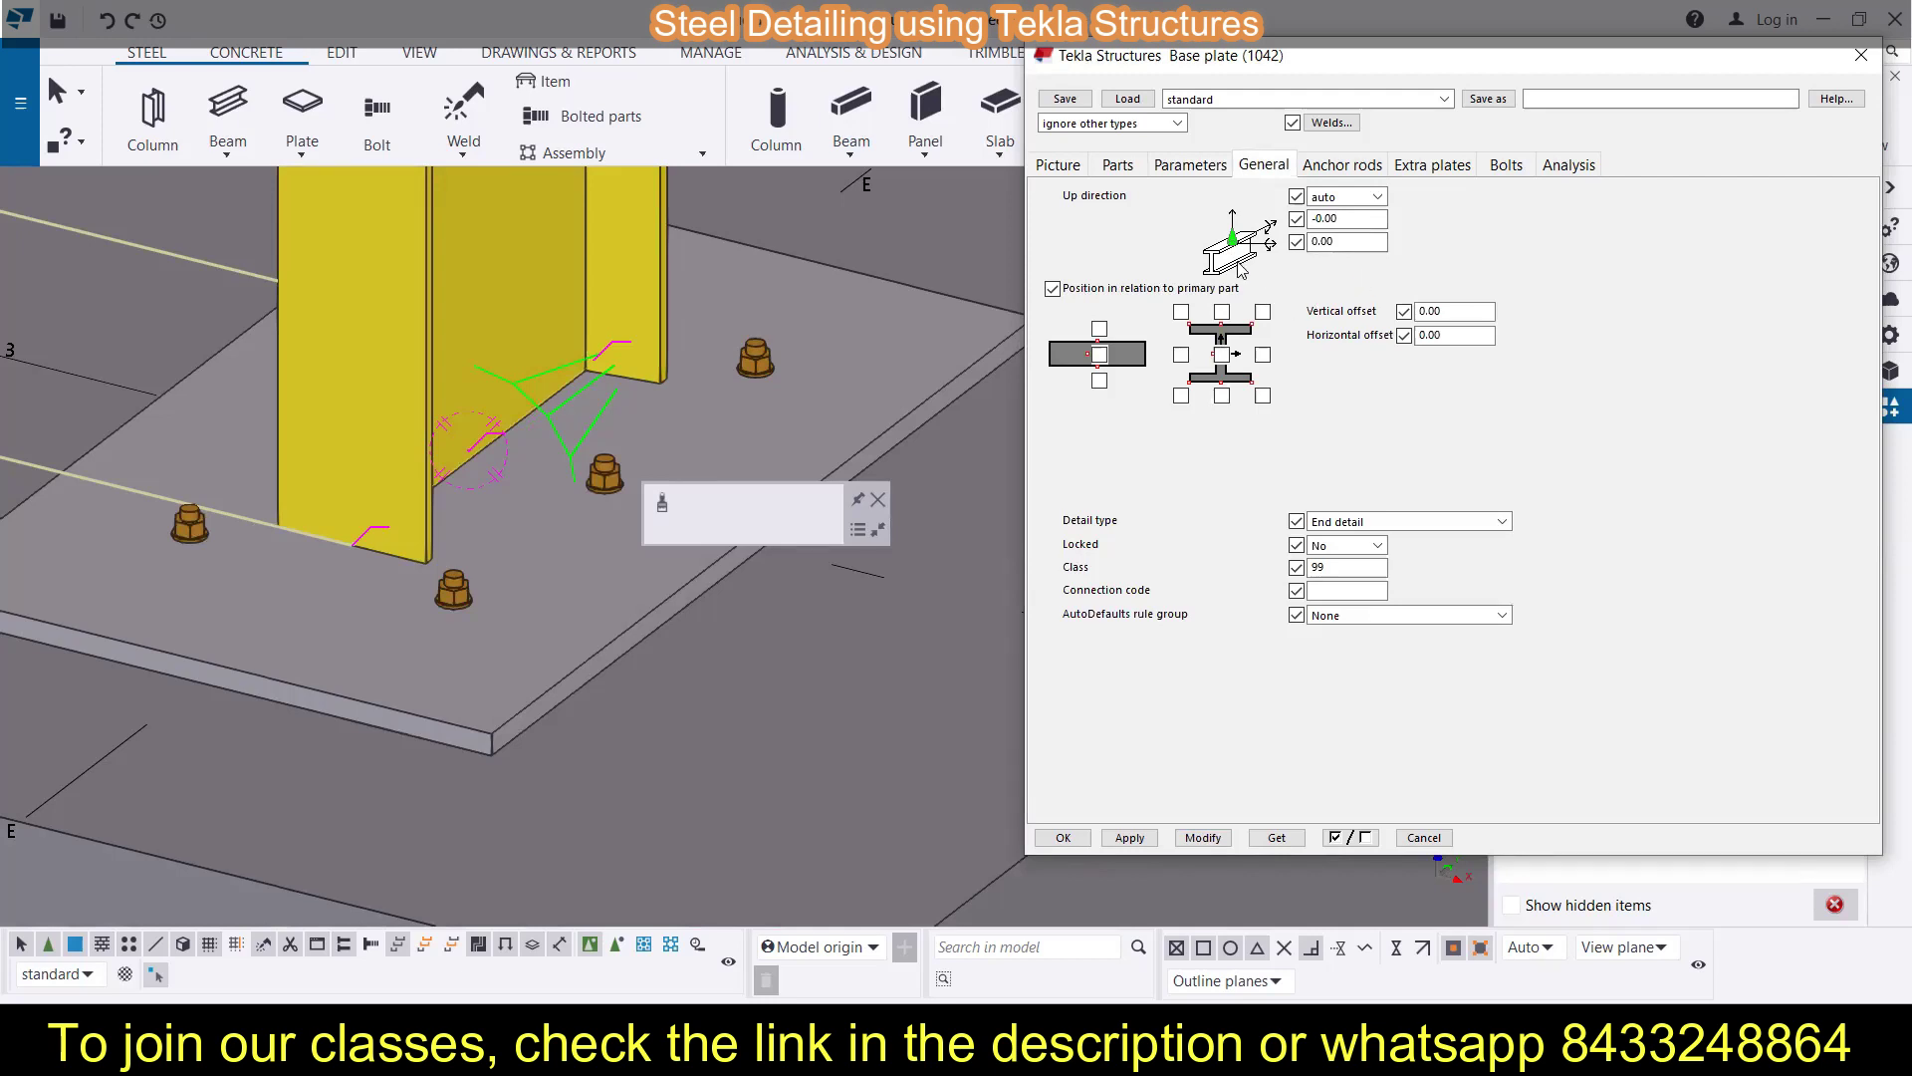
# Leave the General page's Up direction at auto and Detail type at End detail
pyautogui.click(1378, 197)
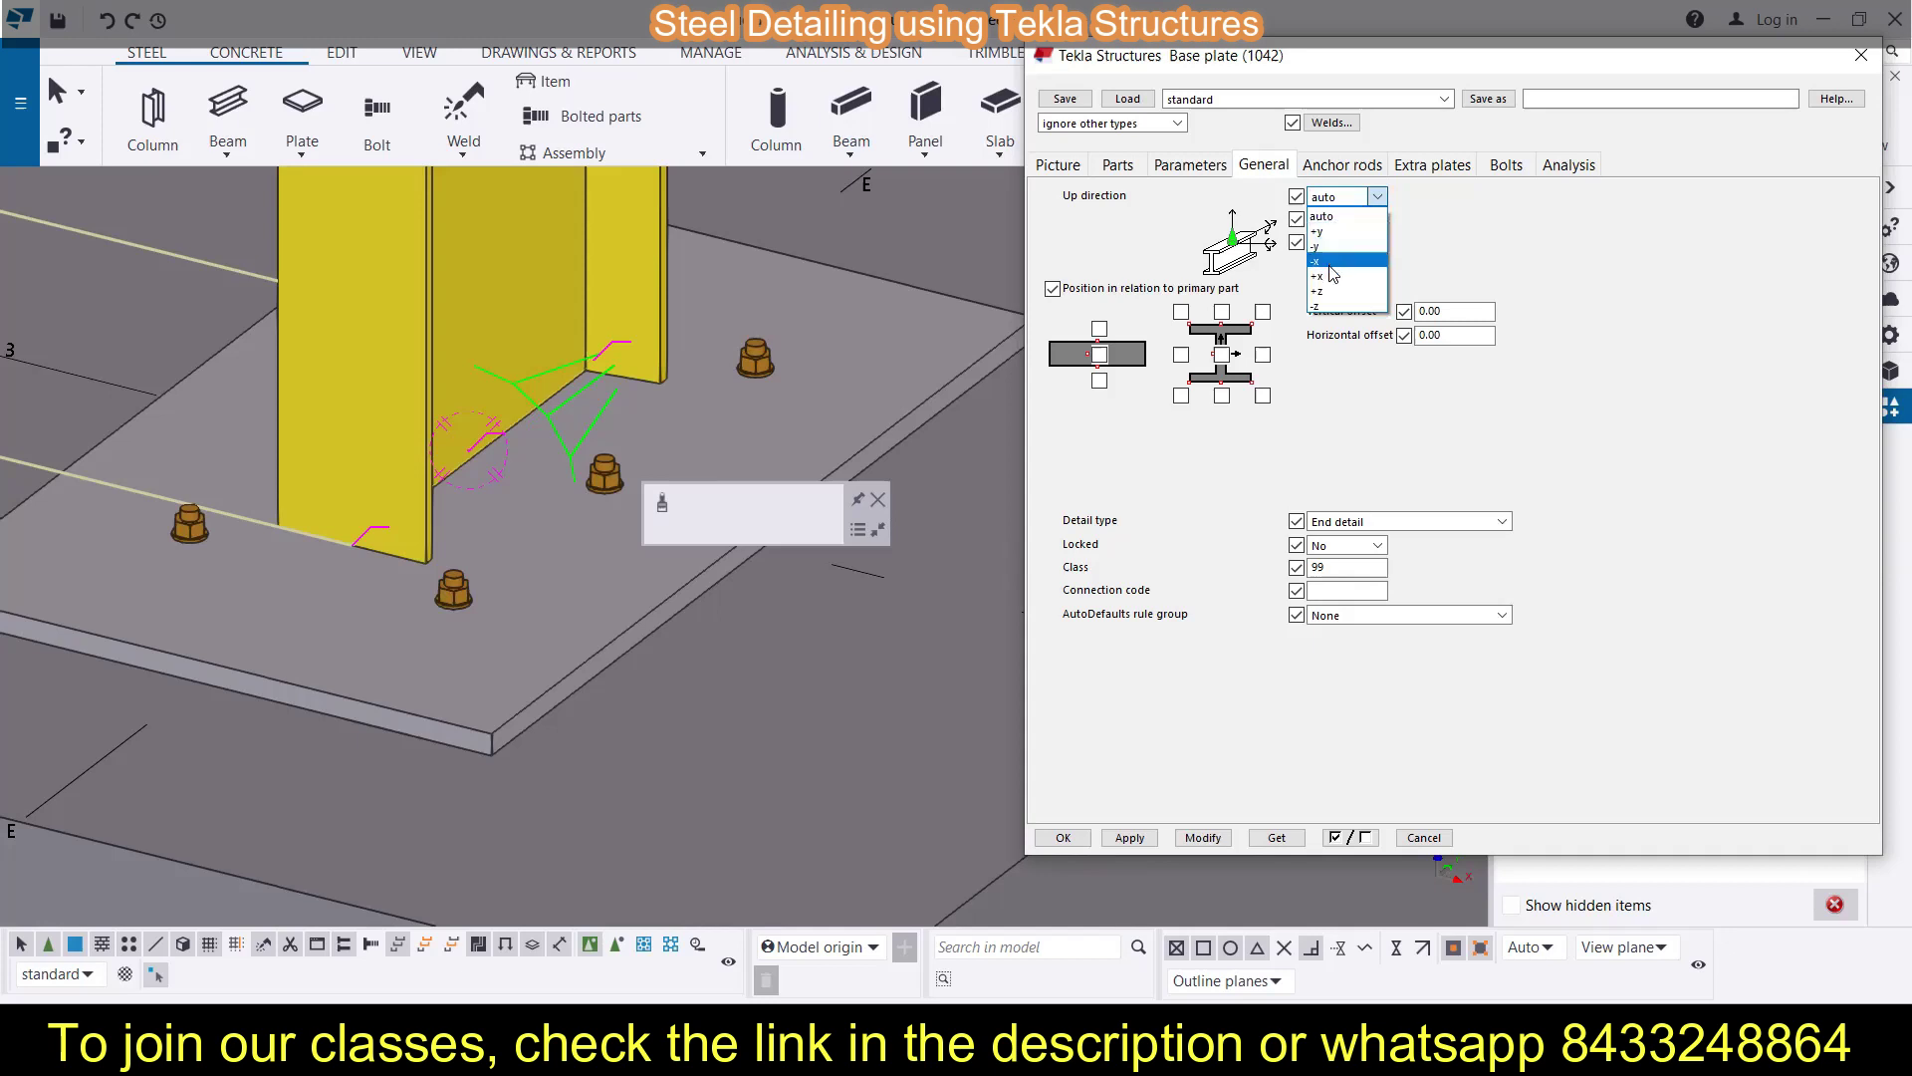
pyautogui.click(1484, 267)
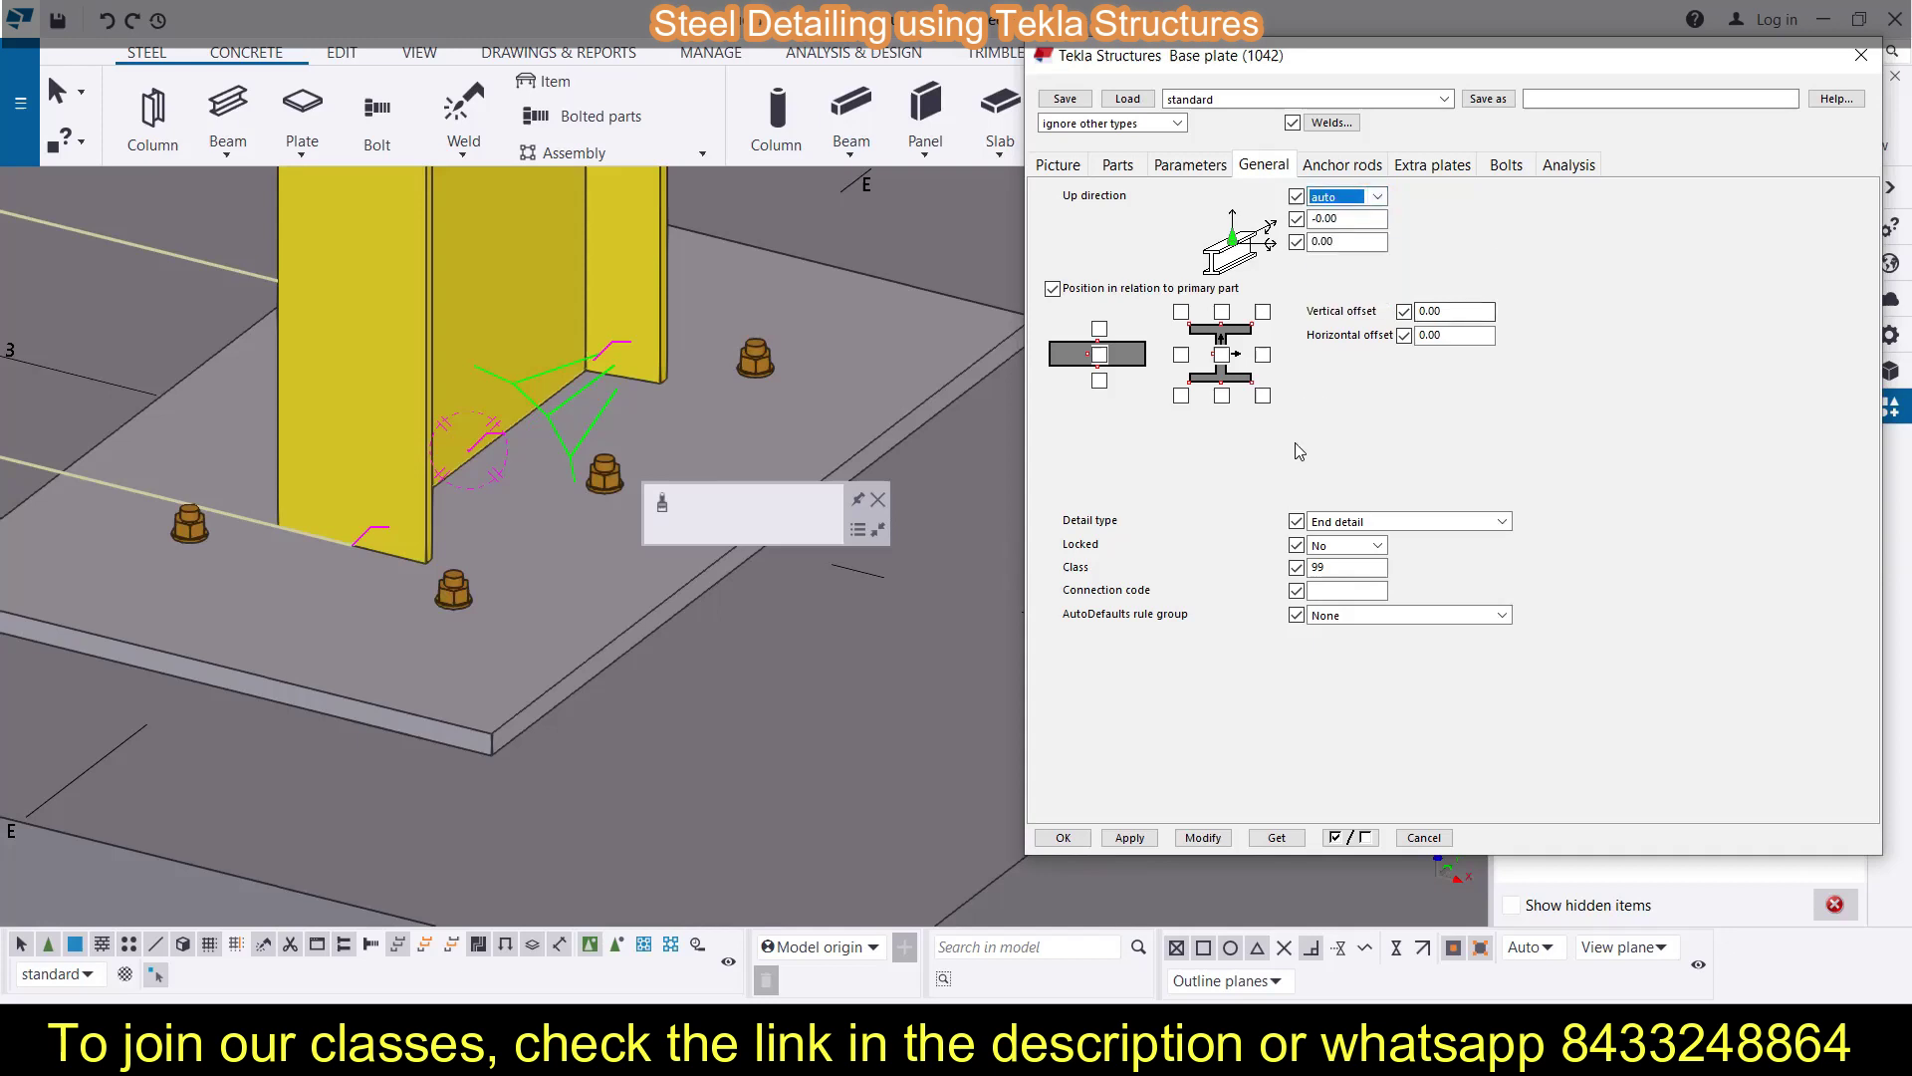
pyautogui.click(1407, 528)
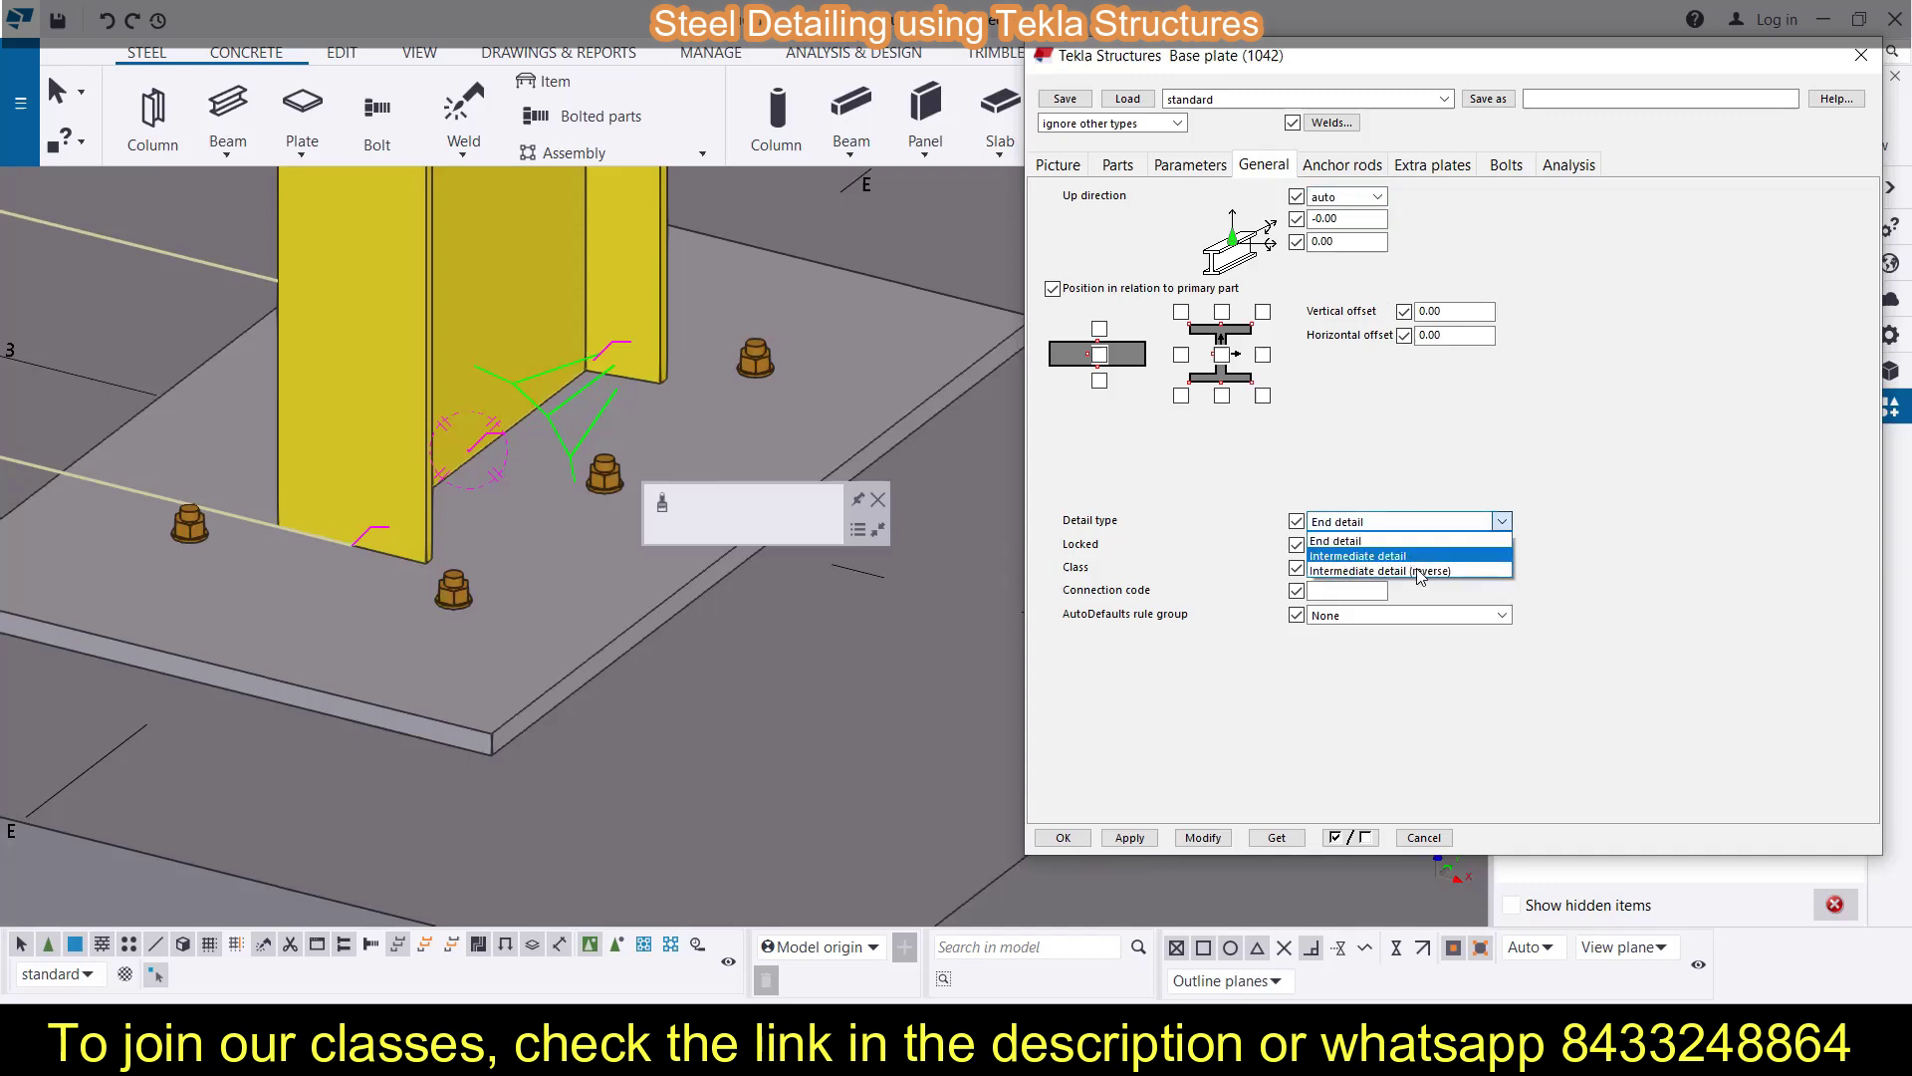
pyautogui.click(1651, 570)
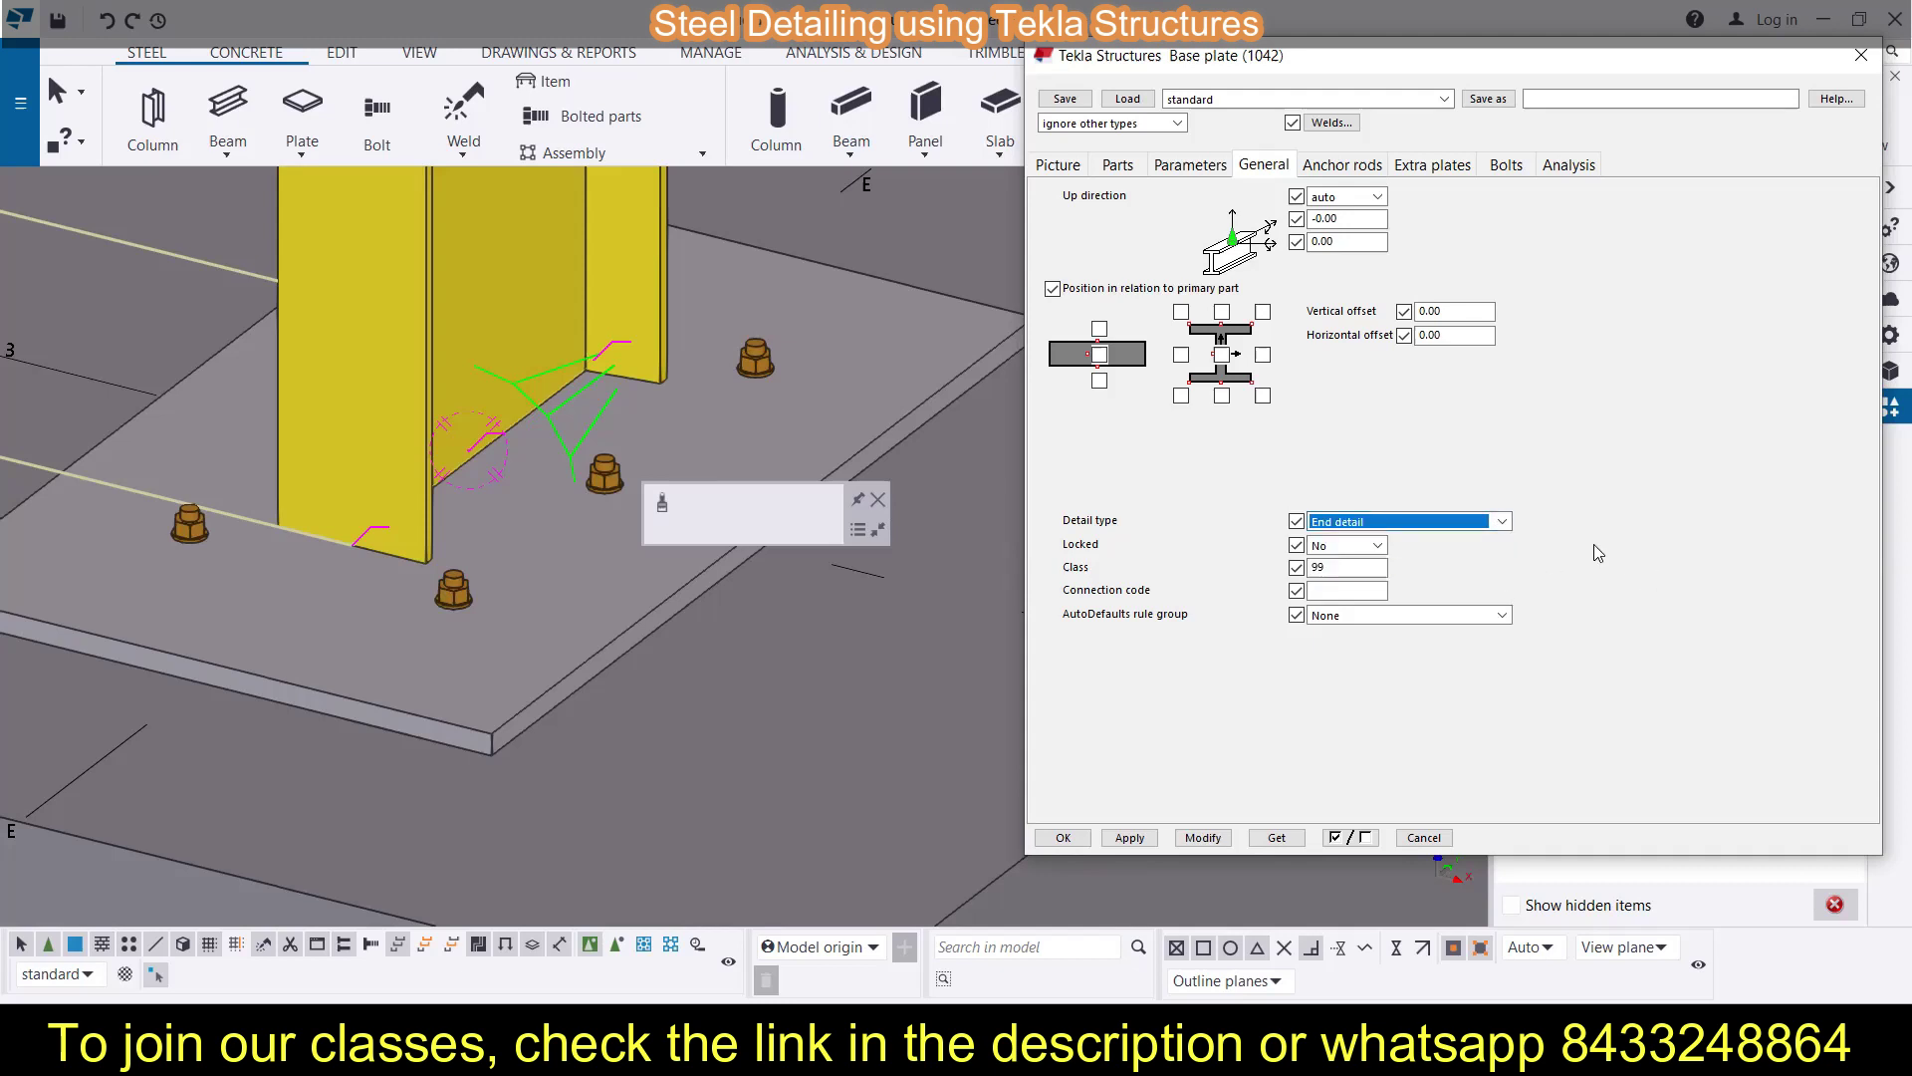
pyautogui.click(1342, 167)
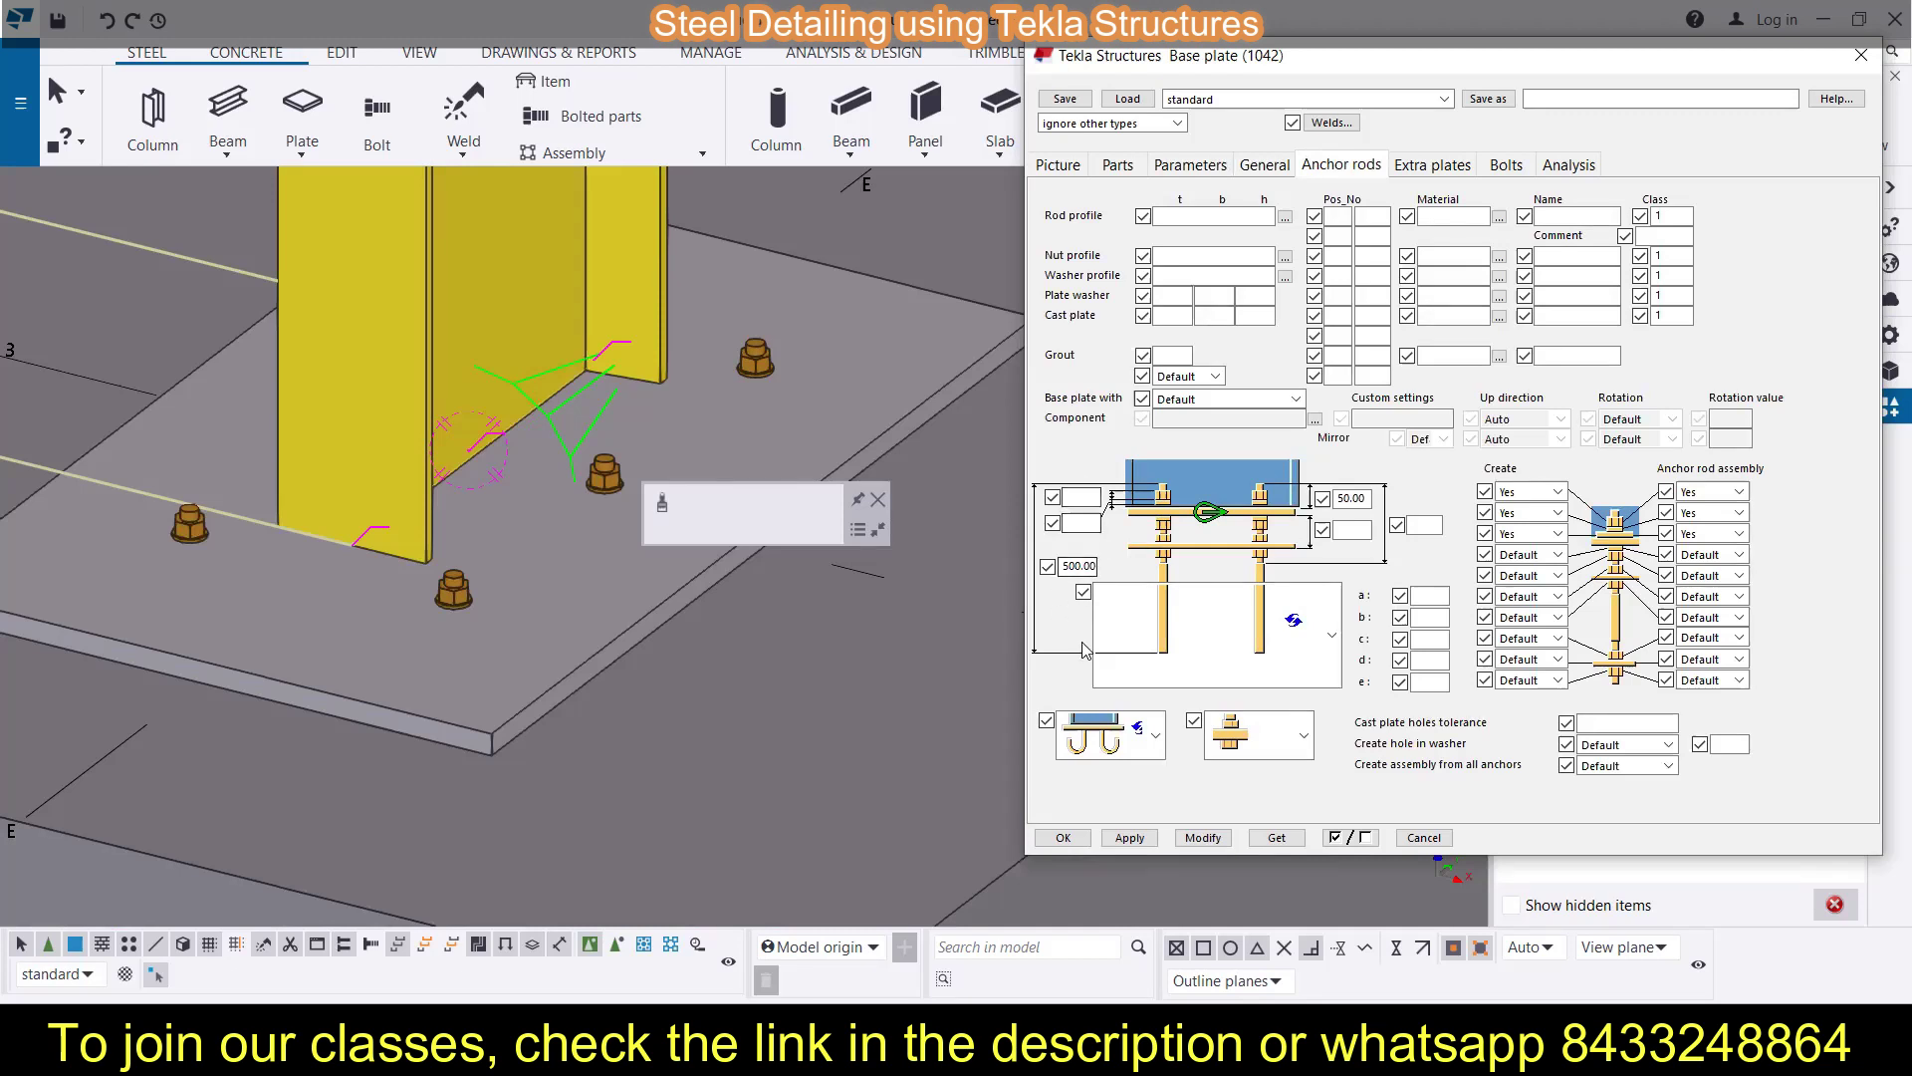
# Reset the first three Anchor rod assembly dropdowns to Default
pyautogui.click(1738, 491)
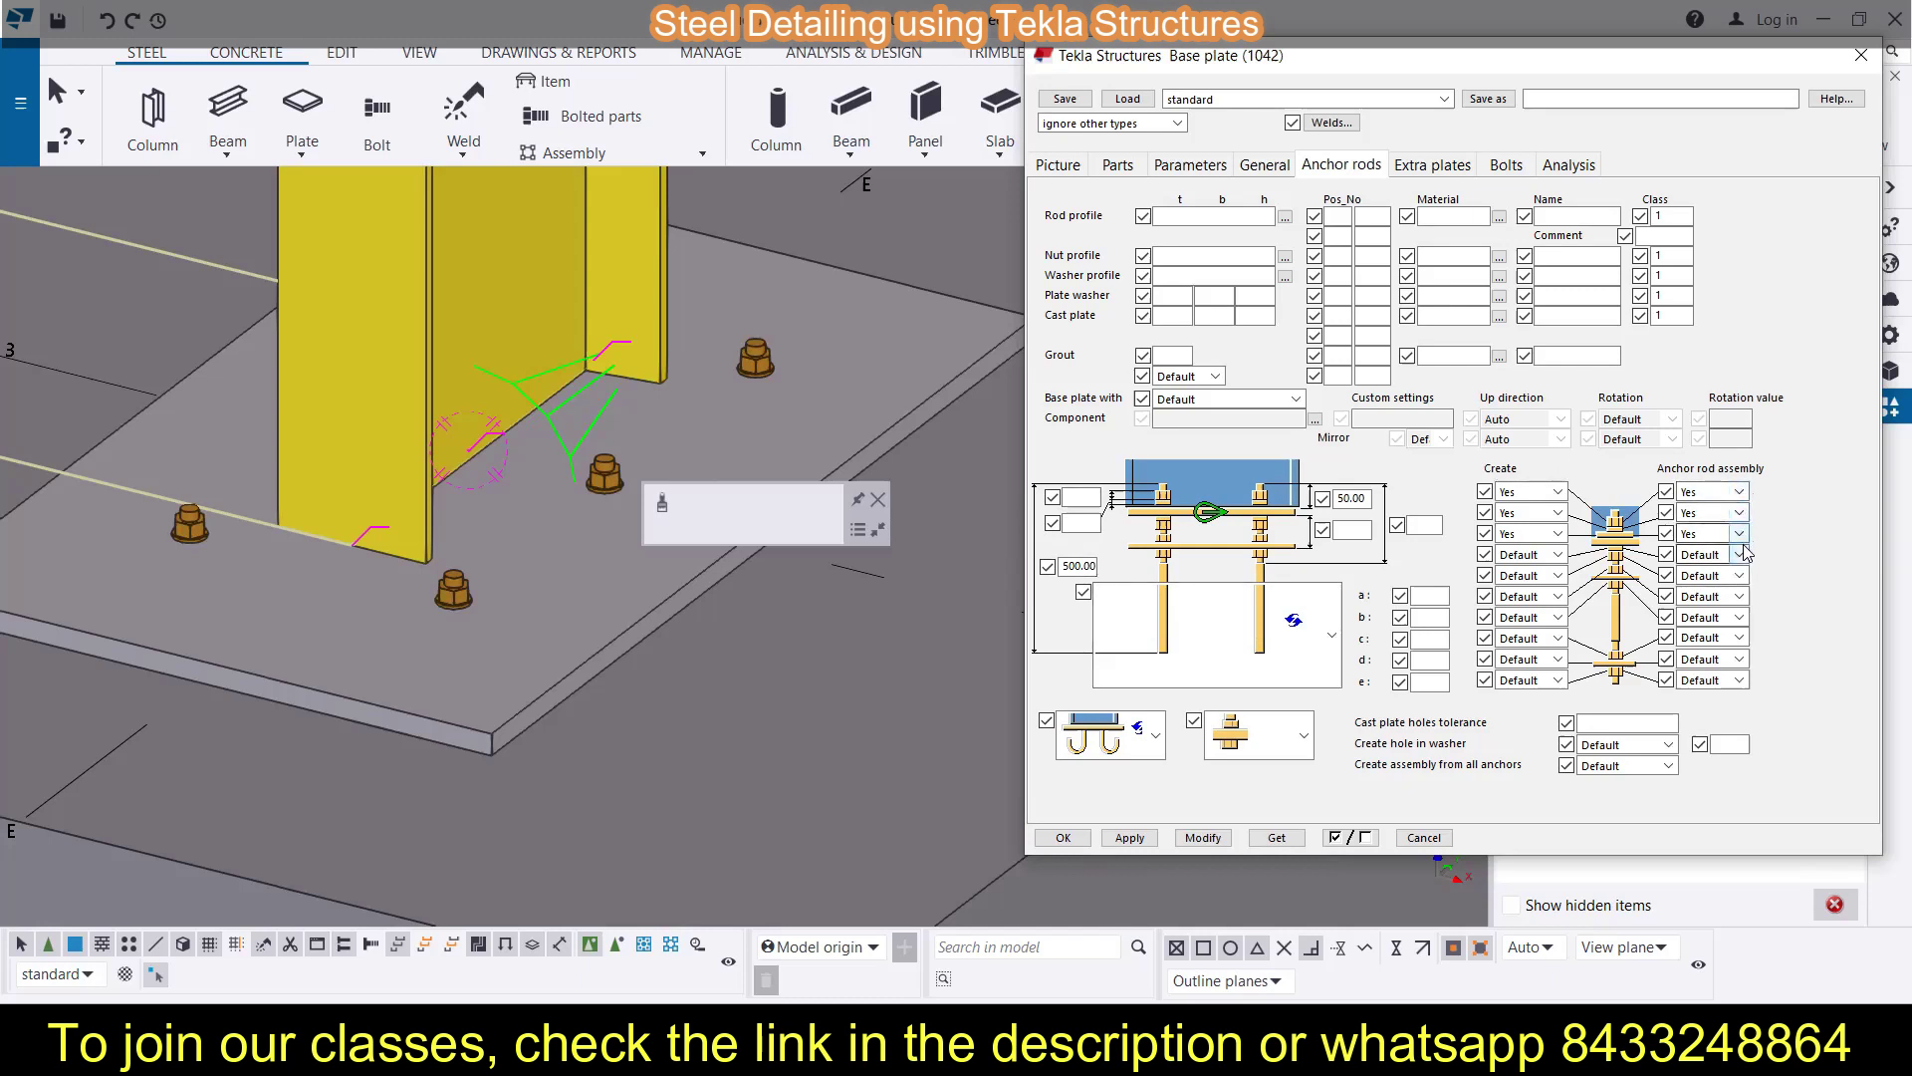
pyautogui.click(1737, 491)
pyautogui.click(1738, 491)
pyautogui.click(1738, 491)
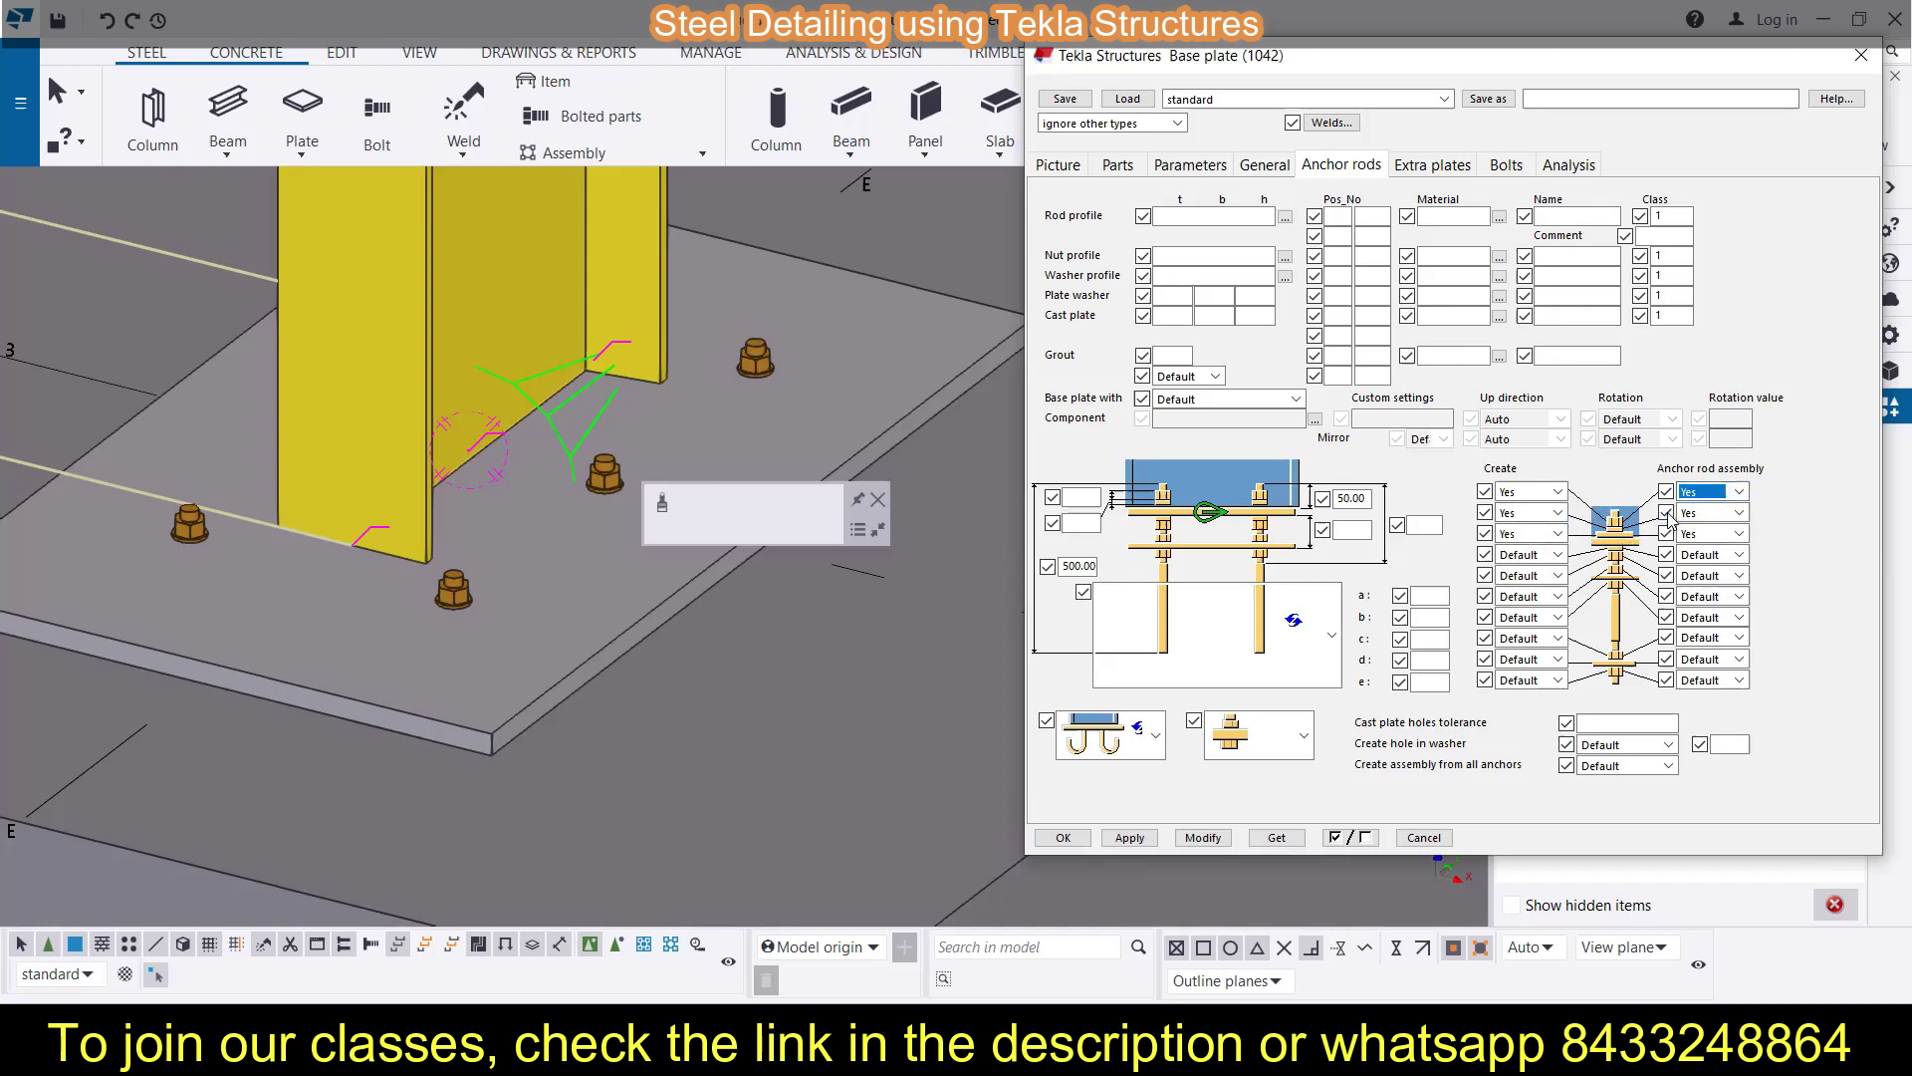
pyautogui.click(1738, 491)
pyautogui.click(1736, 510)
pyautogui.click(1738, 512)
pyautogui.click(1735, 534)
pyautogui.click(1738, 534)
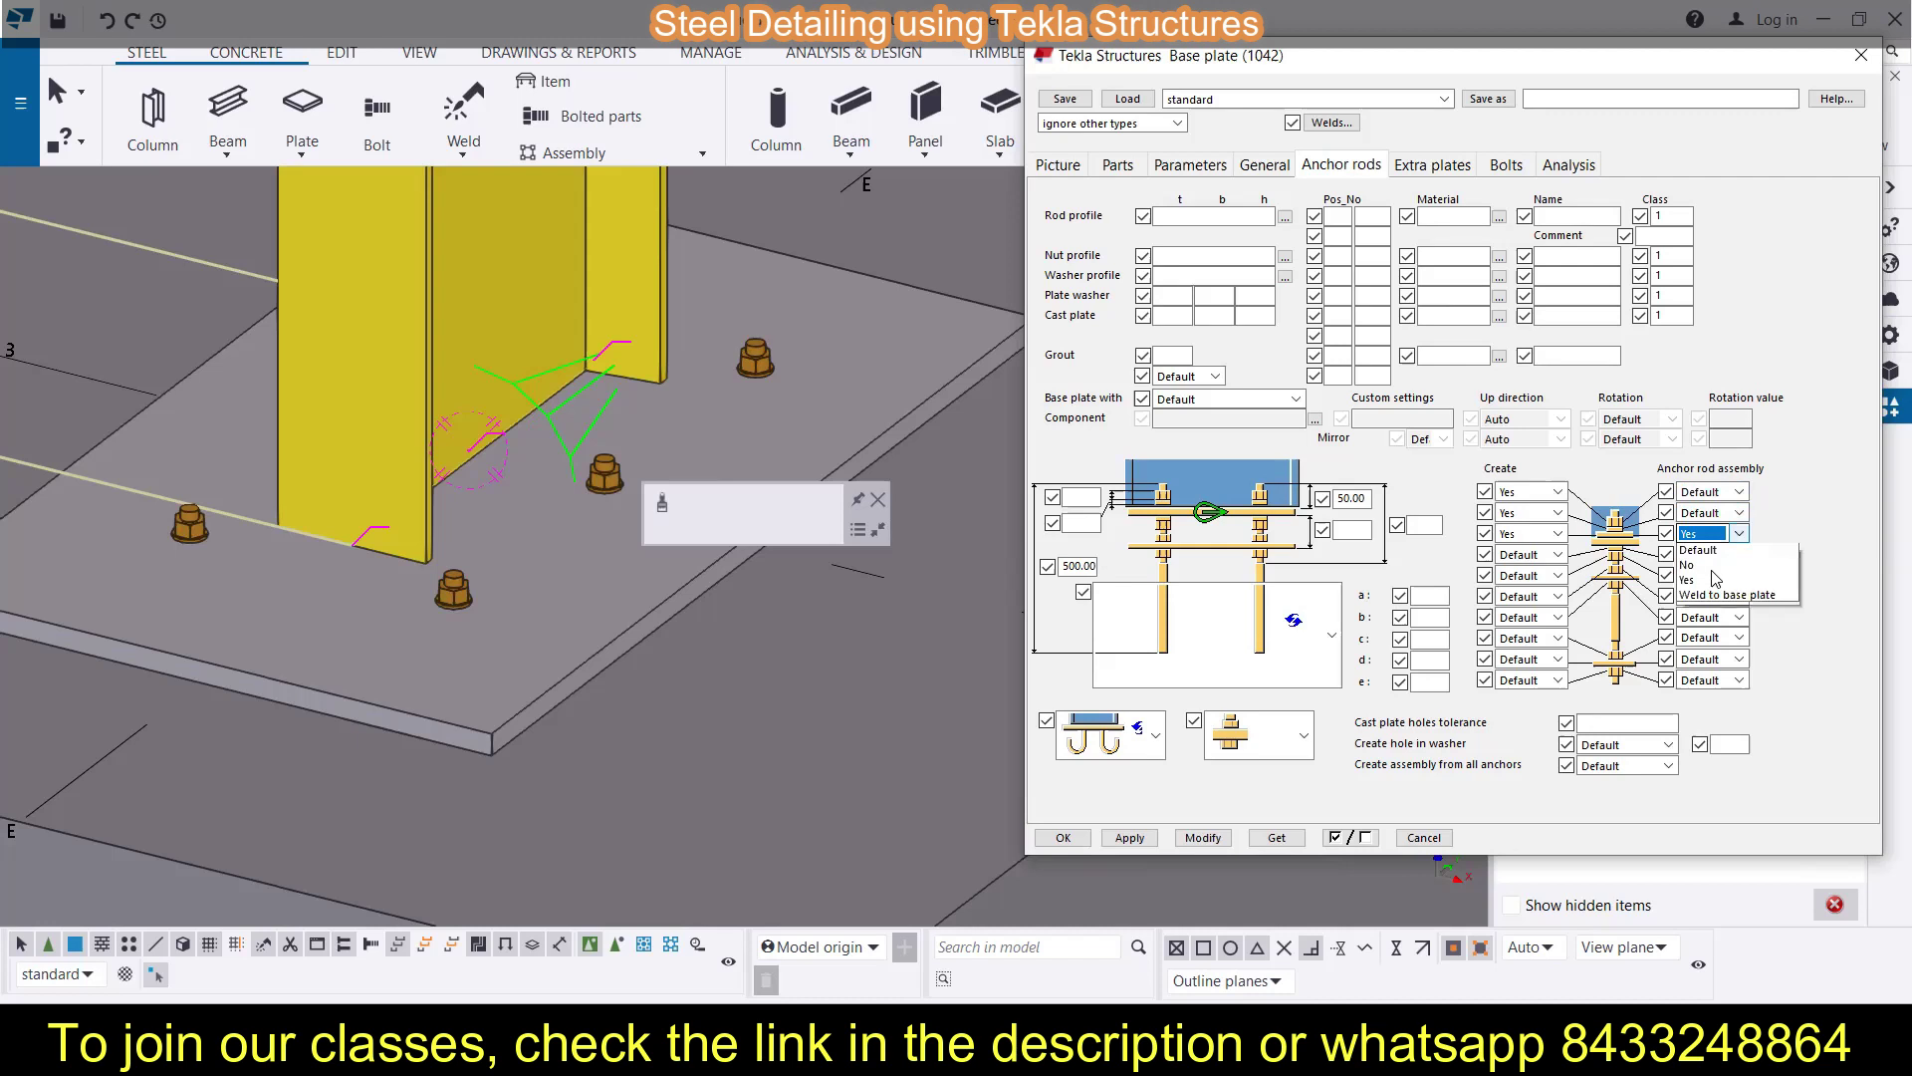
pyautogui.click(1708, 555)
# Reset the first three Create dropdowns to Default and apply the changes
pyautogui.click(1557, 491)
pyautogui.scroll(1, 1557, 503)
pyautogui.click(1528, 498)
pyautogui.click(1557, 512)
pyautogui.click(1546, 533)
pyautogui.click(1549, 539)
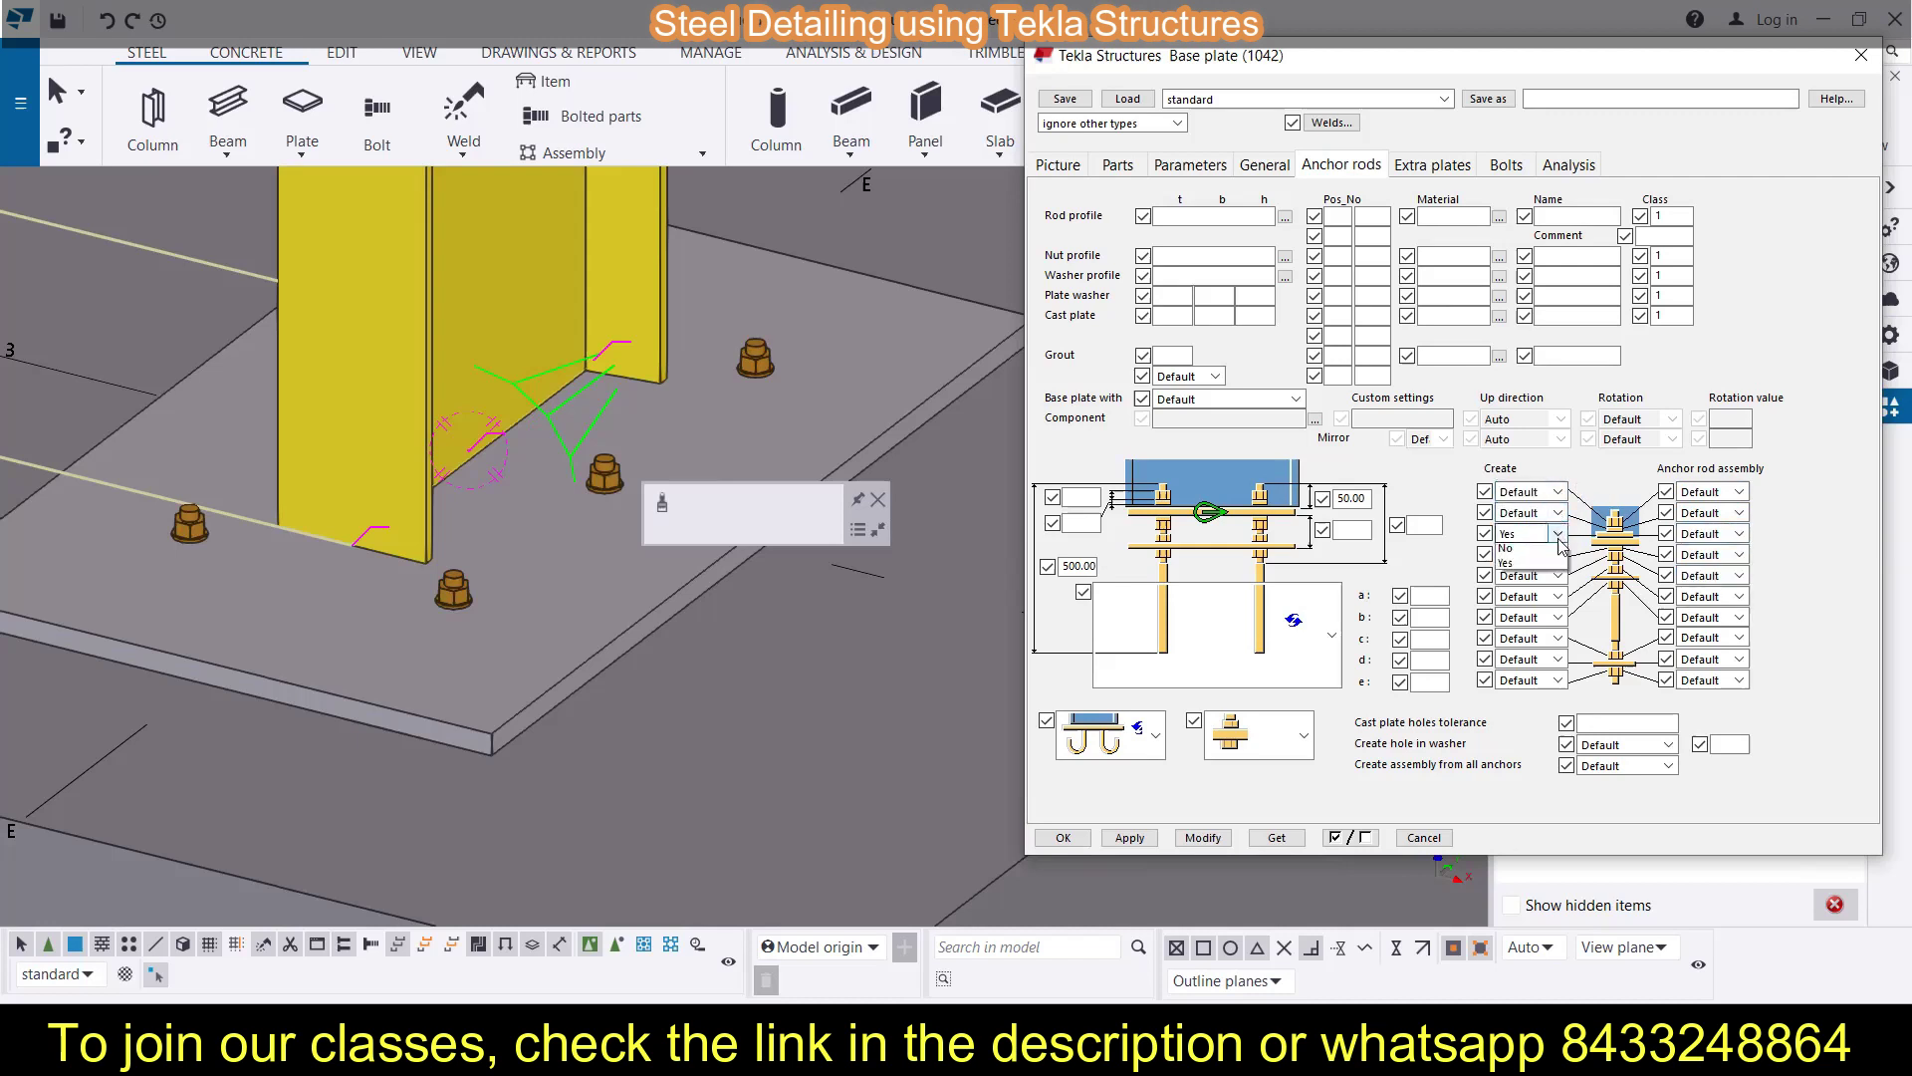
pyautogui.click(1529, 555)
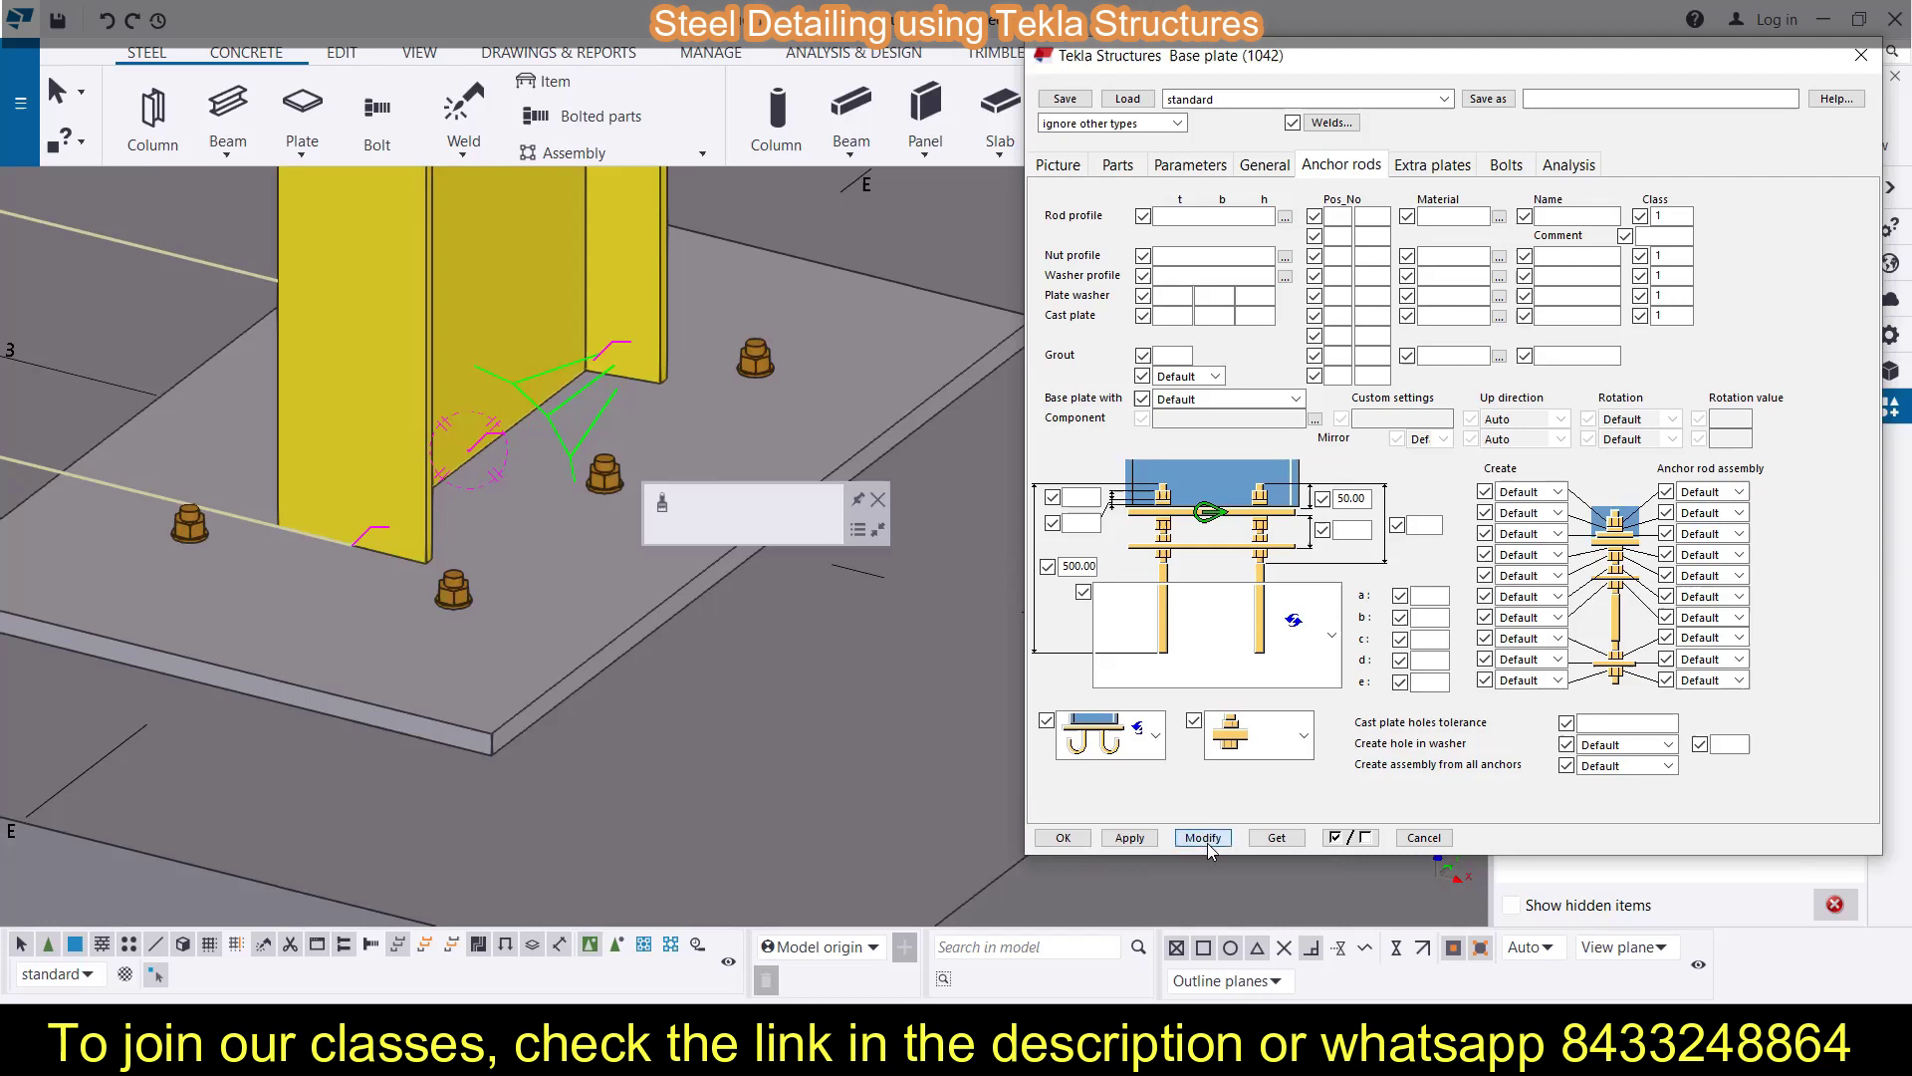
pyautogui.click(1204, 837)
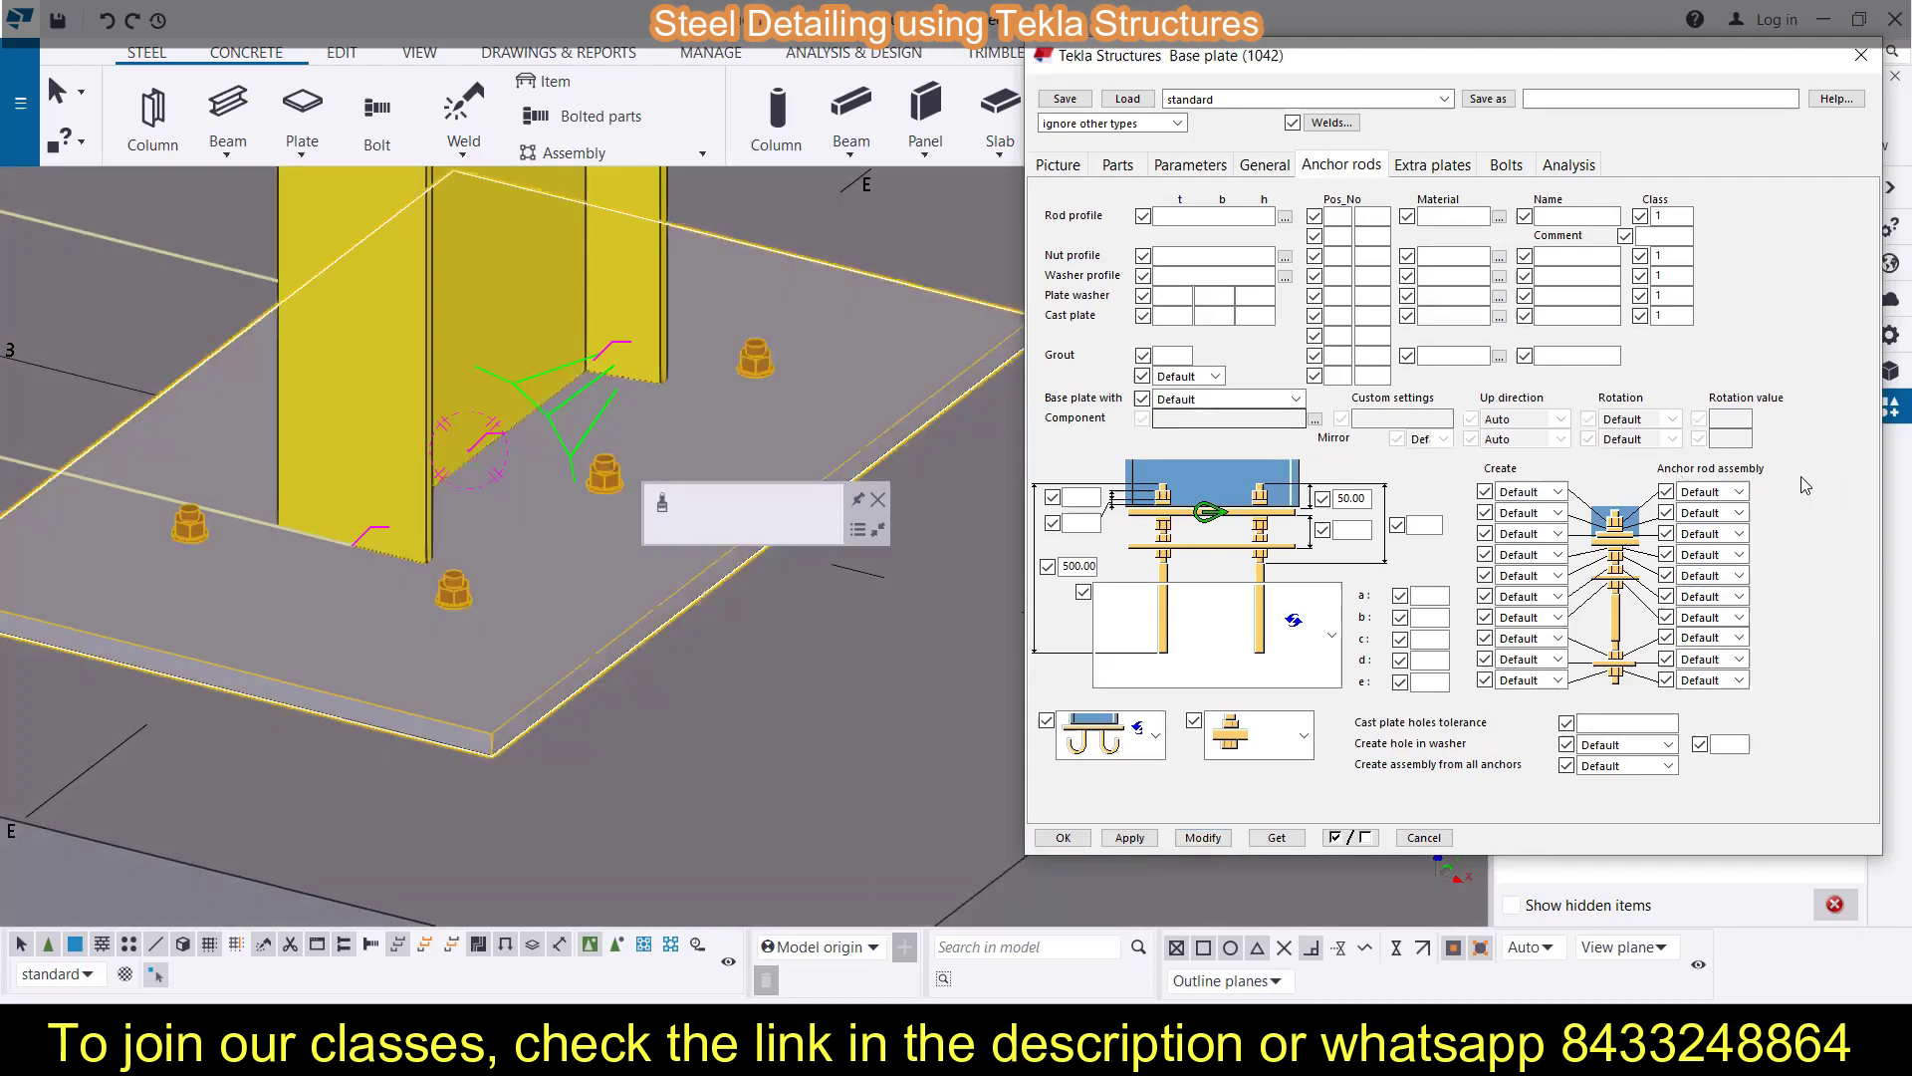
# Set the first three Create and Anchor rod assembly rows to Yes and apply
pyautogui.click(1739, 491)
pyautogui.click(1705, 555)
pyautogui.click(1739, 512)
pyautogui.click(1717, 563)
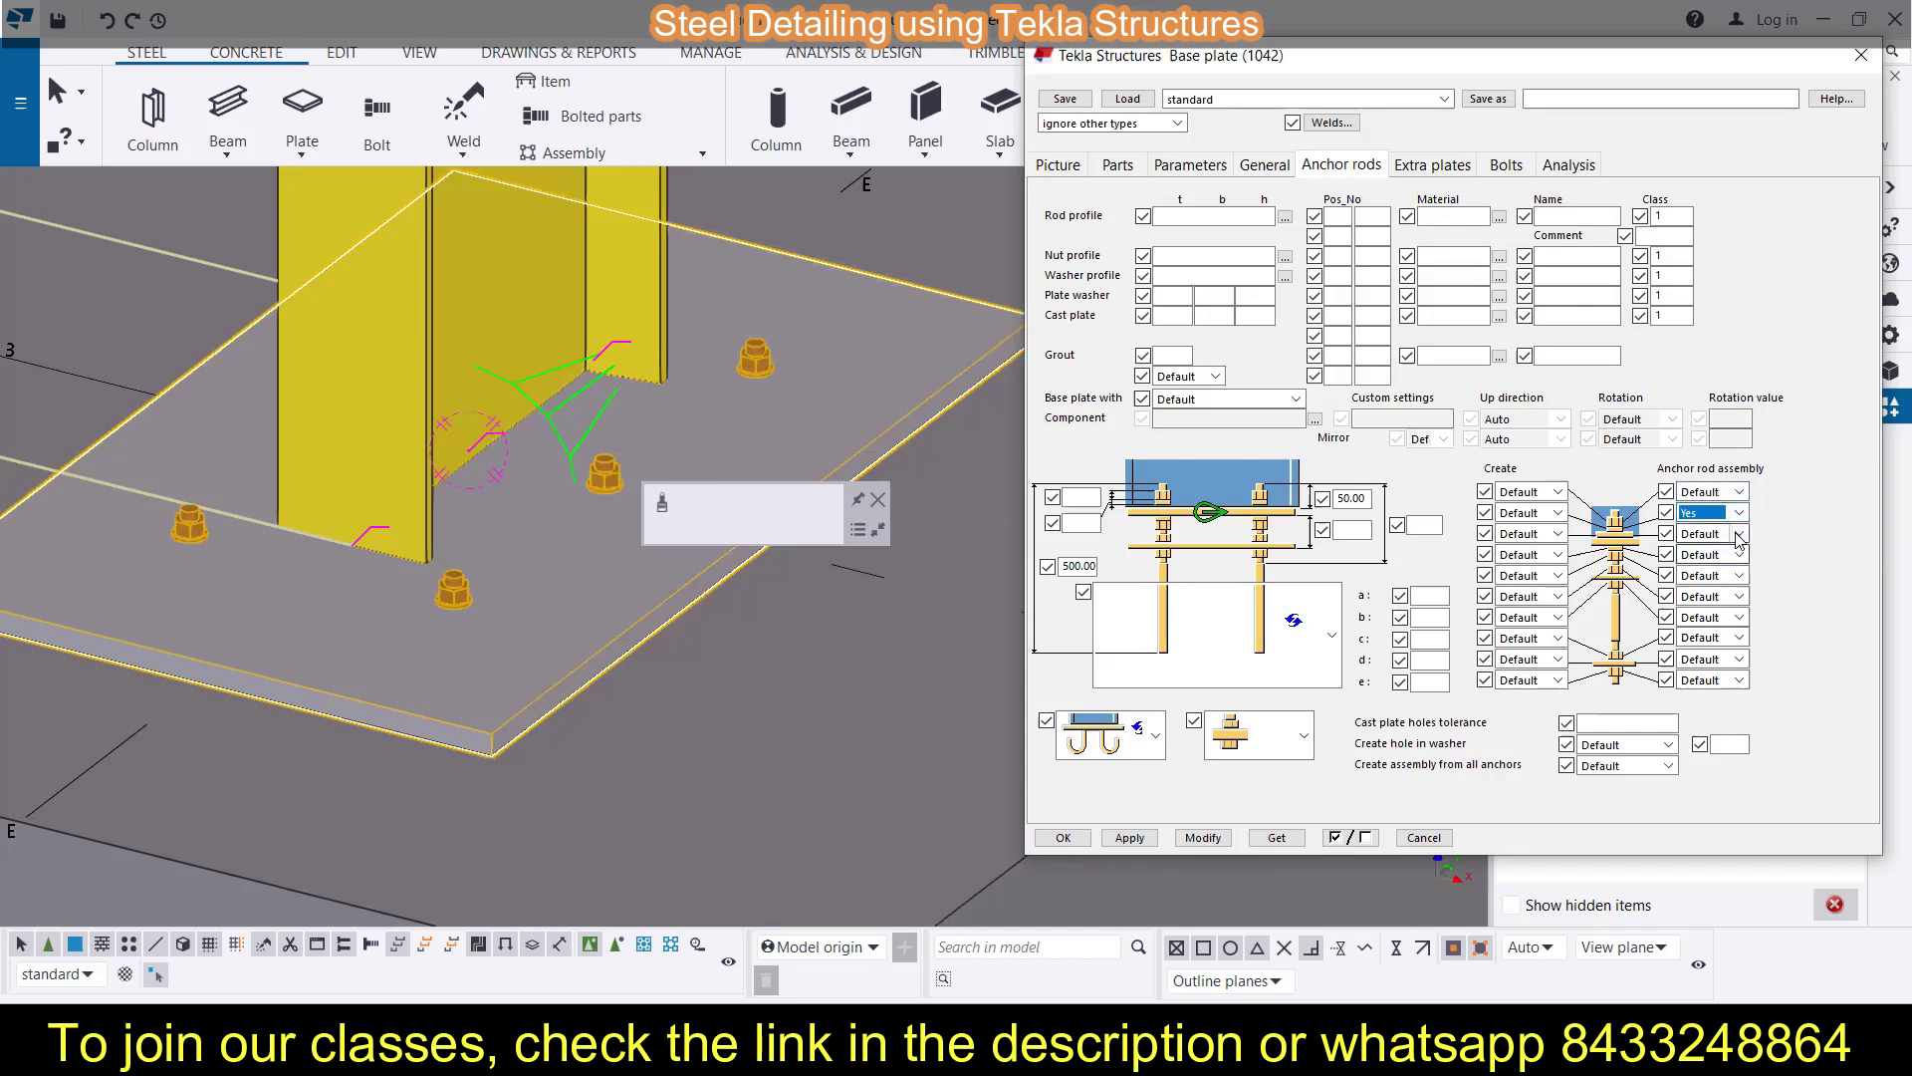
pyautogui.click(1739, 533)
pyautogui.click(1703, 595)
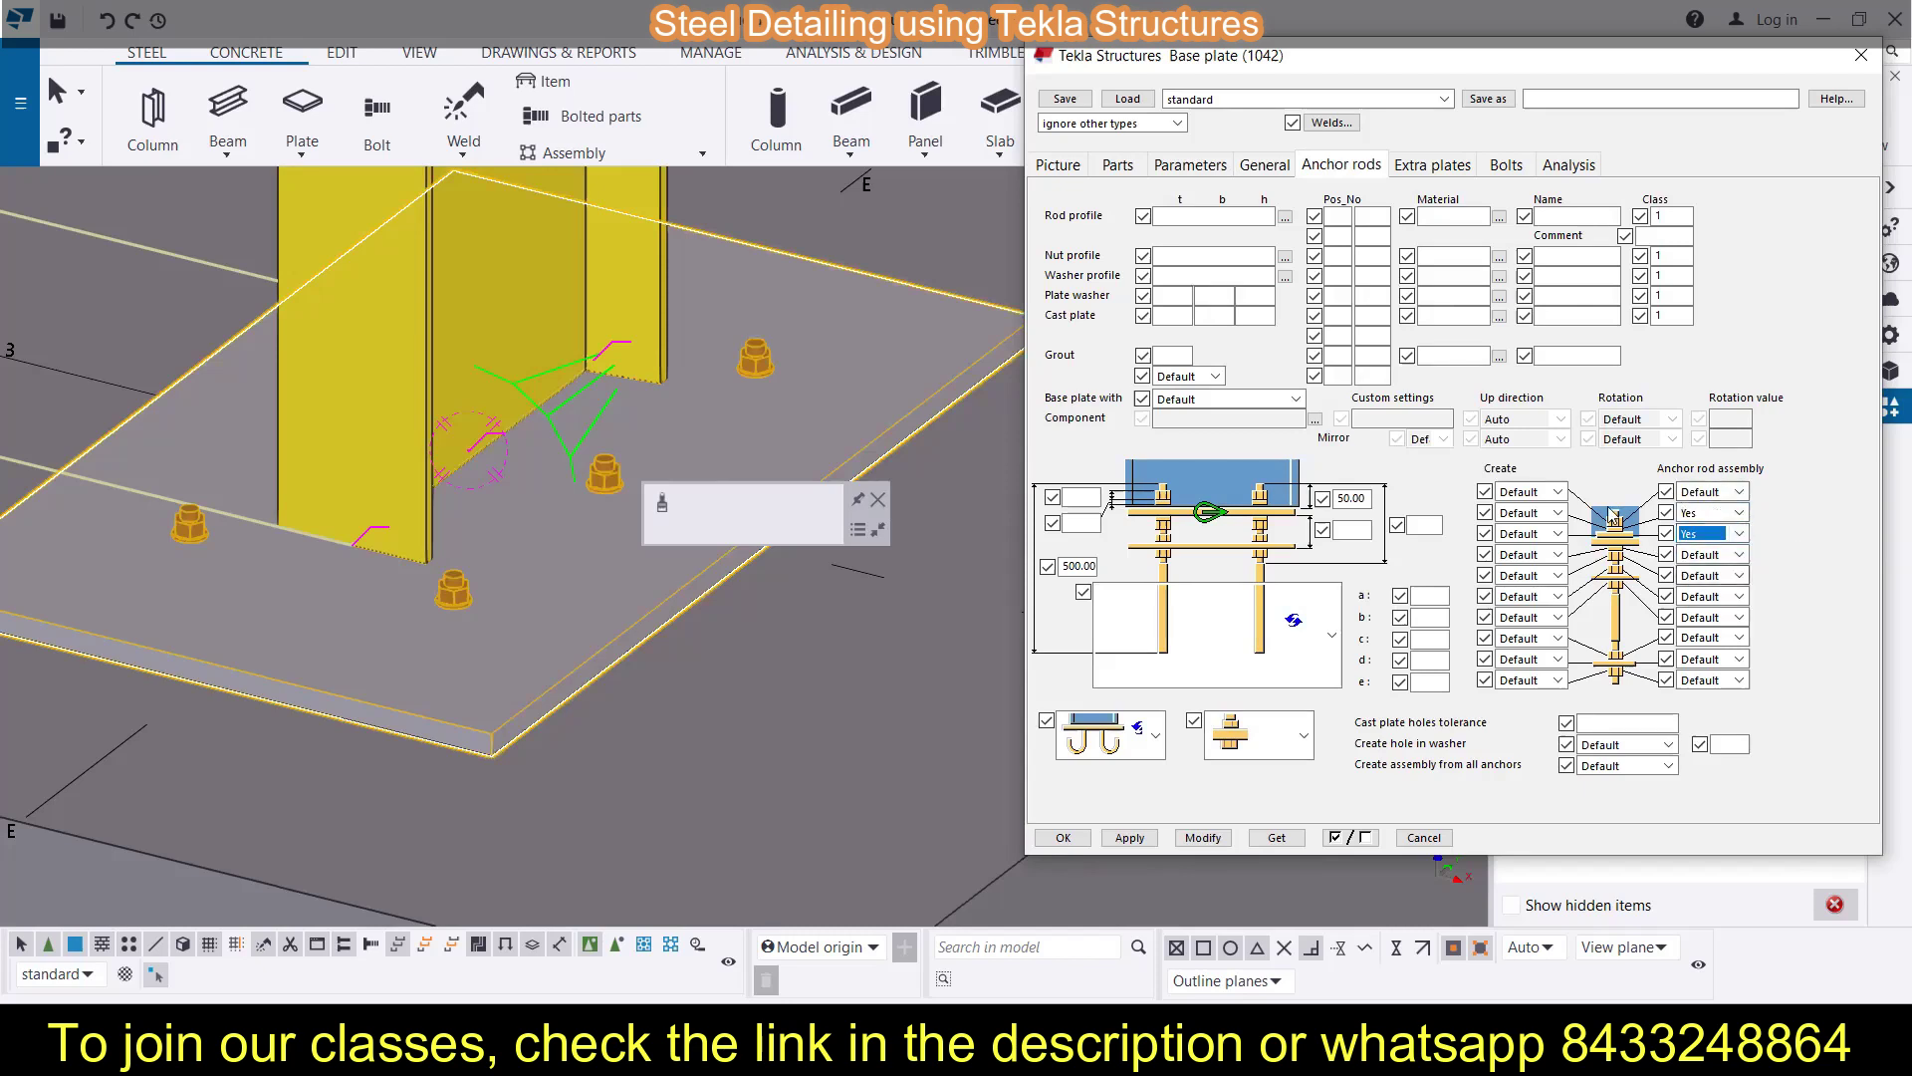
pyautogui.click(1547, 492)
pyautogui.click(1552, 546)
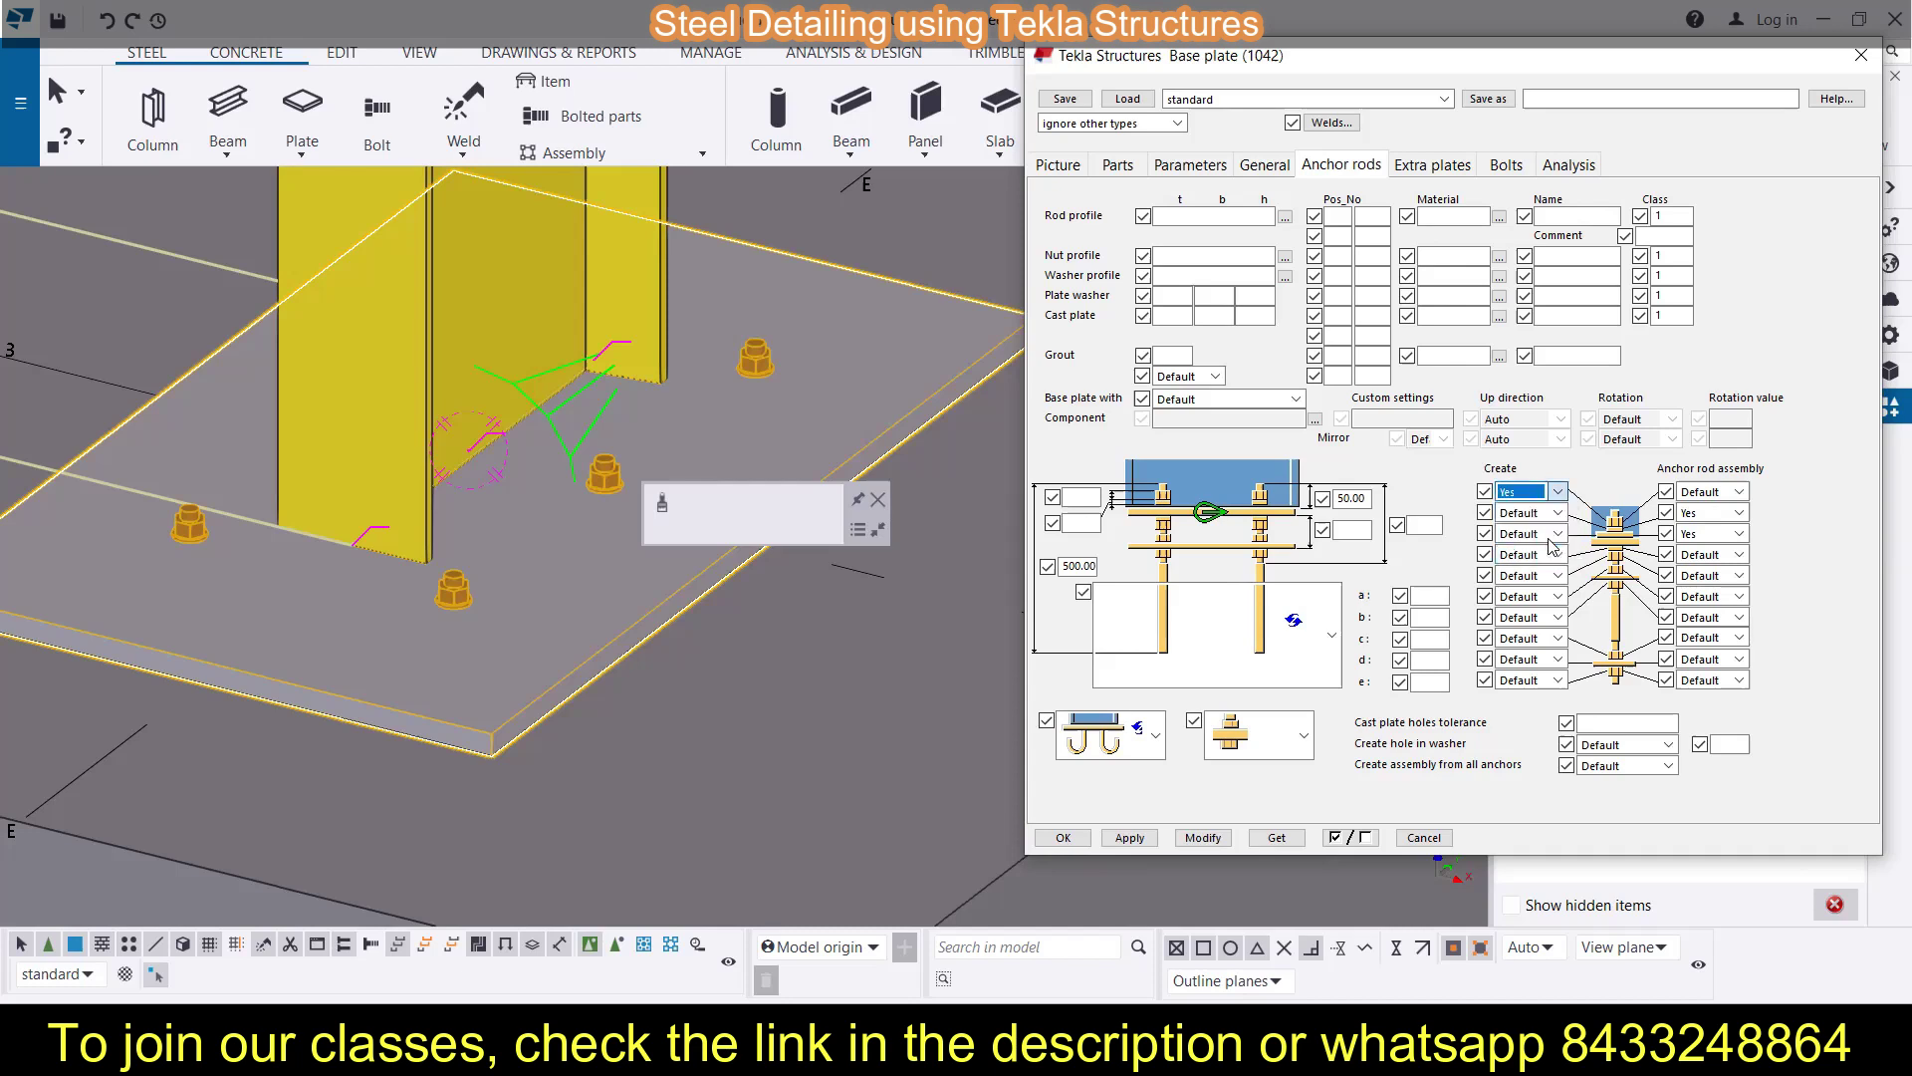
pyautogui.click(1558, 512)
pyautogui.click(1557, 549)
pyautogui.click(1557, 534)
pyautogui.click(1539, 582)
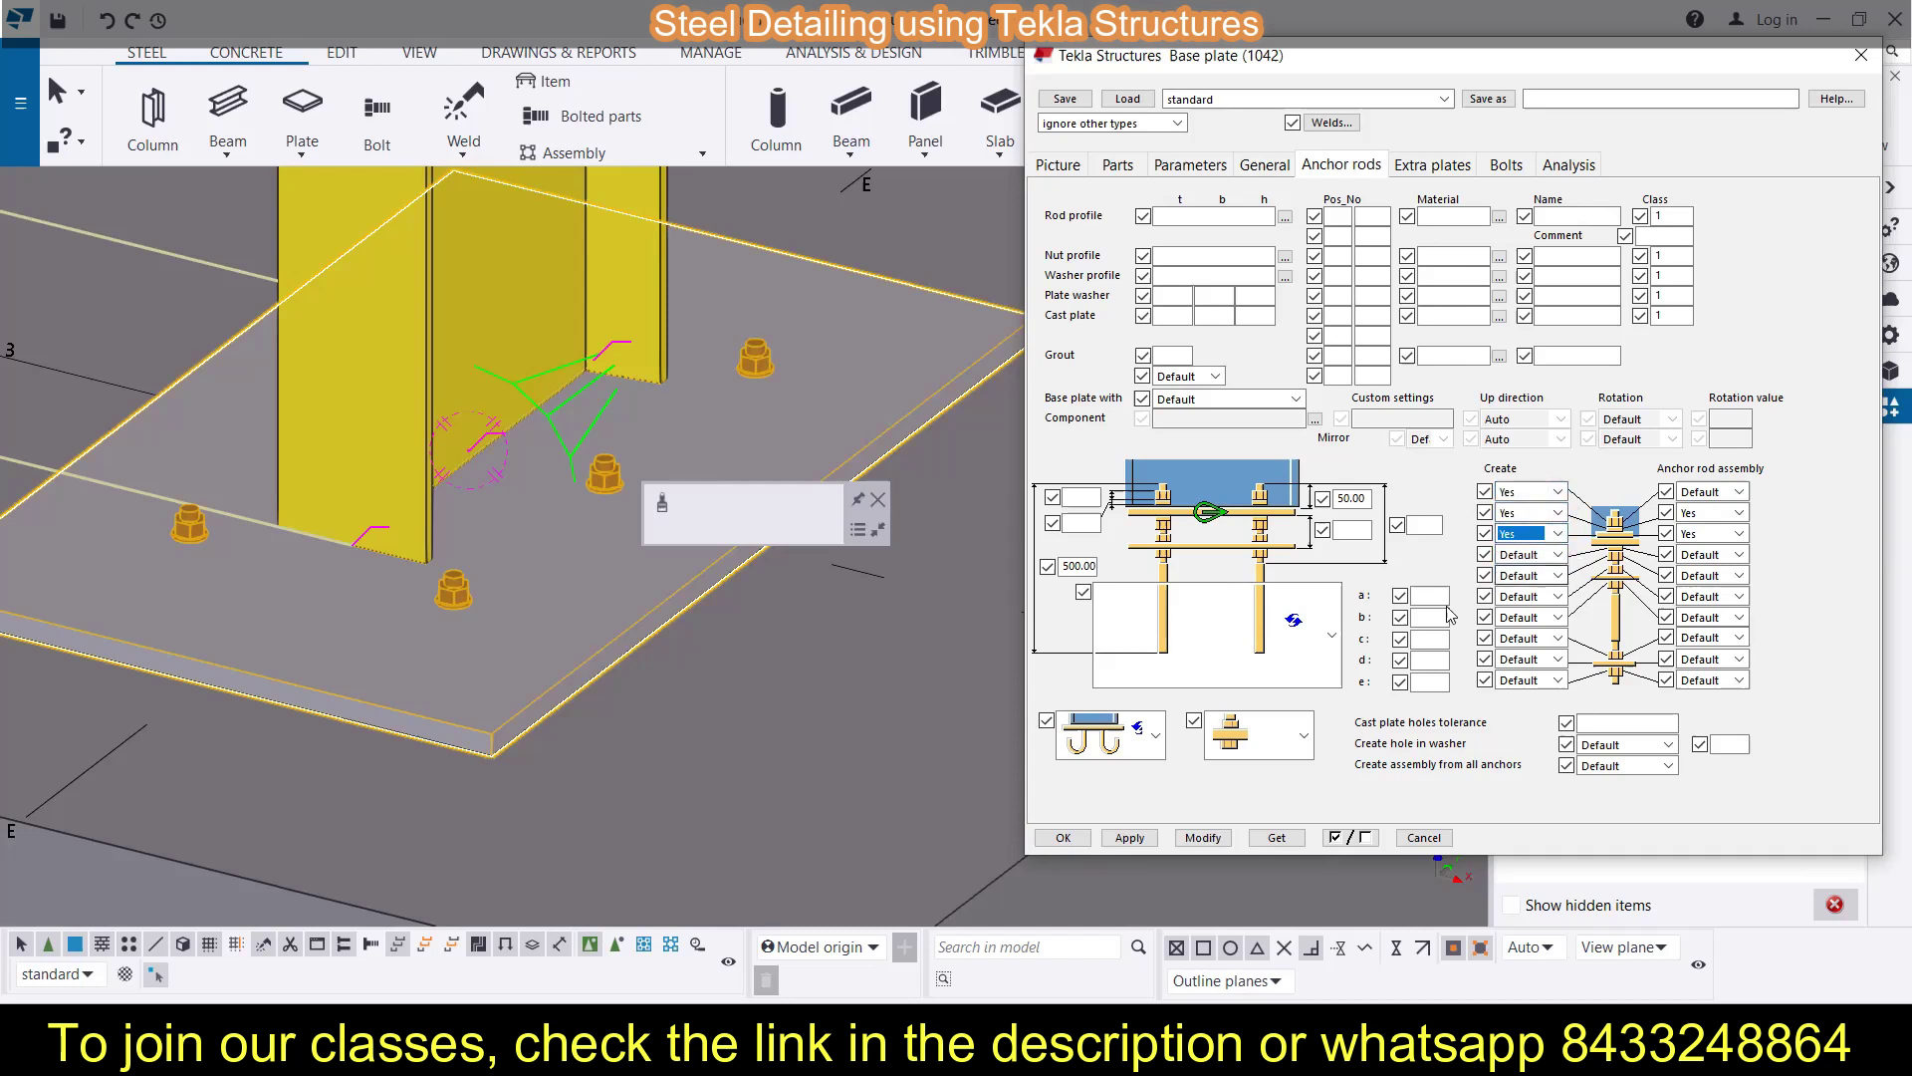
pyautogui.click(1203, 837)
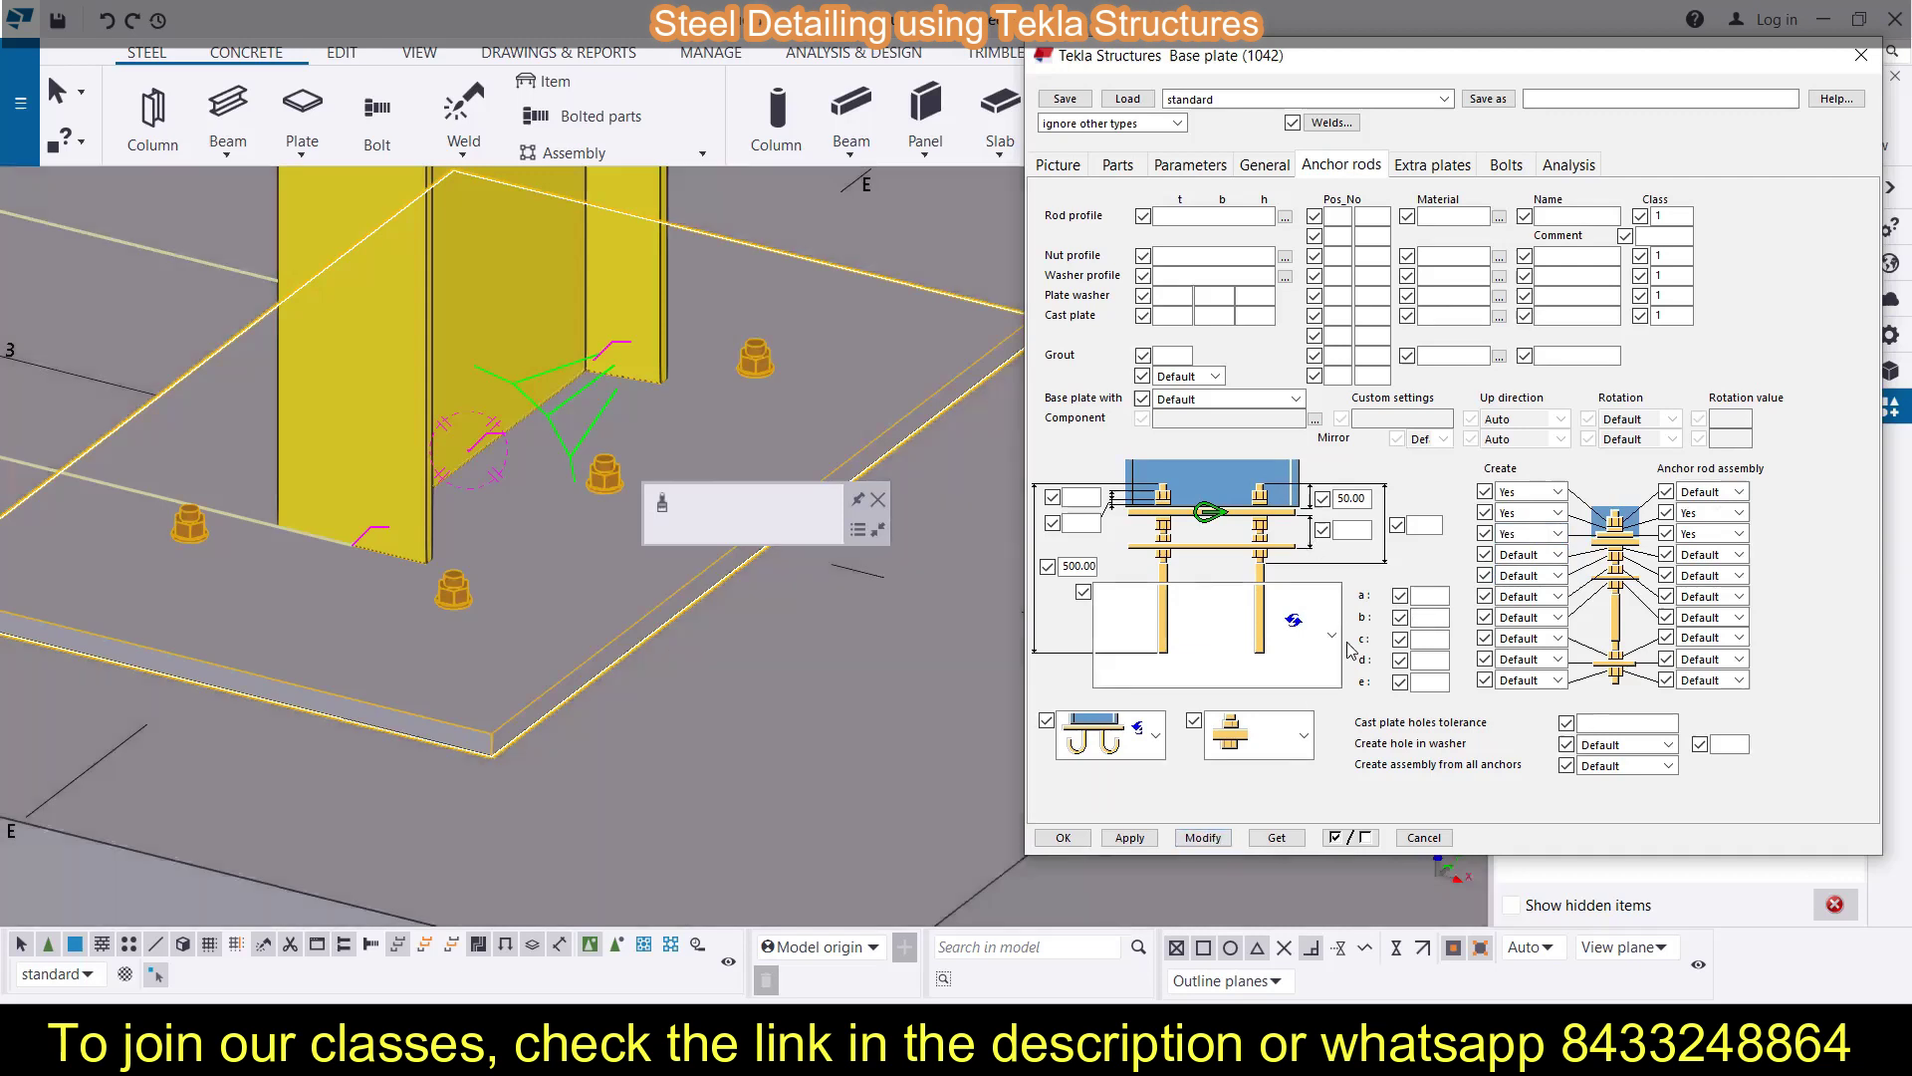
# Switch the anchor rods to the middle rod-end type and apply it
pyautogui.click(1303, 735)
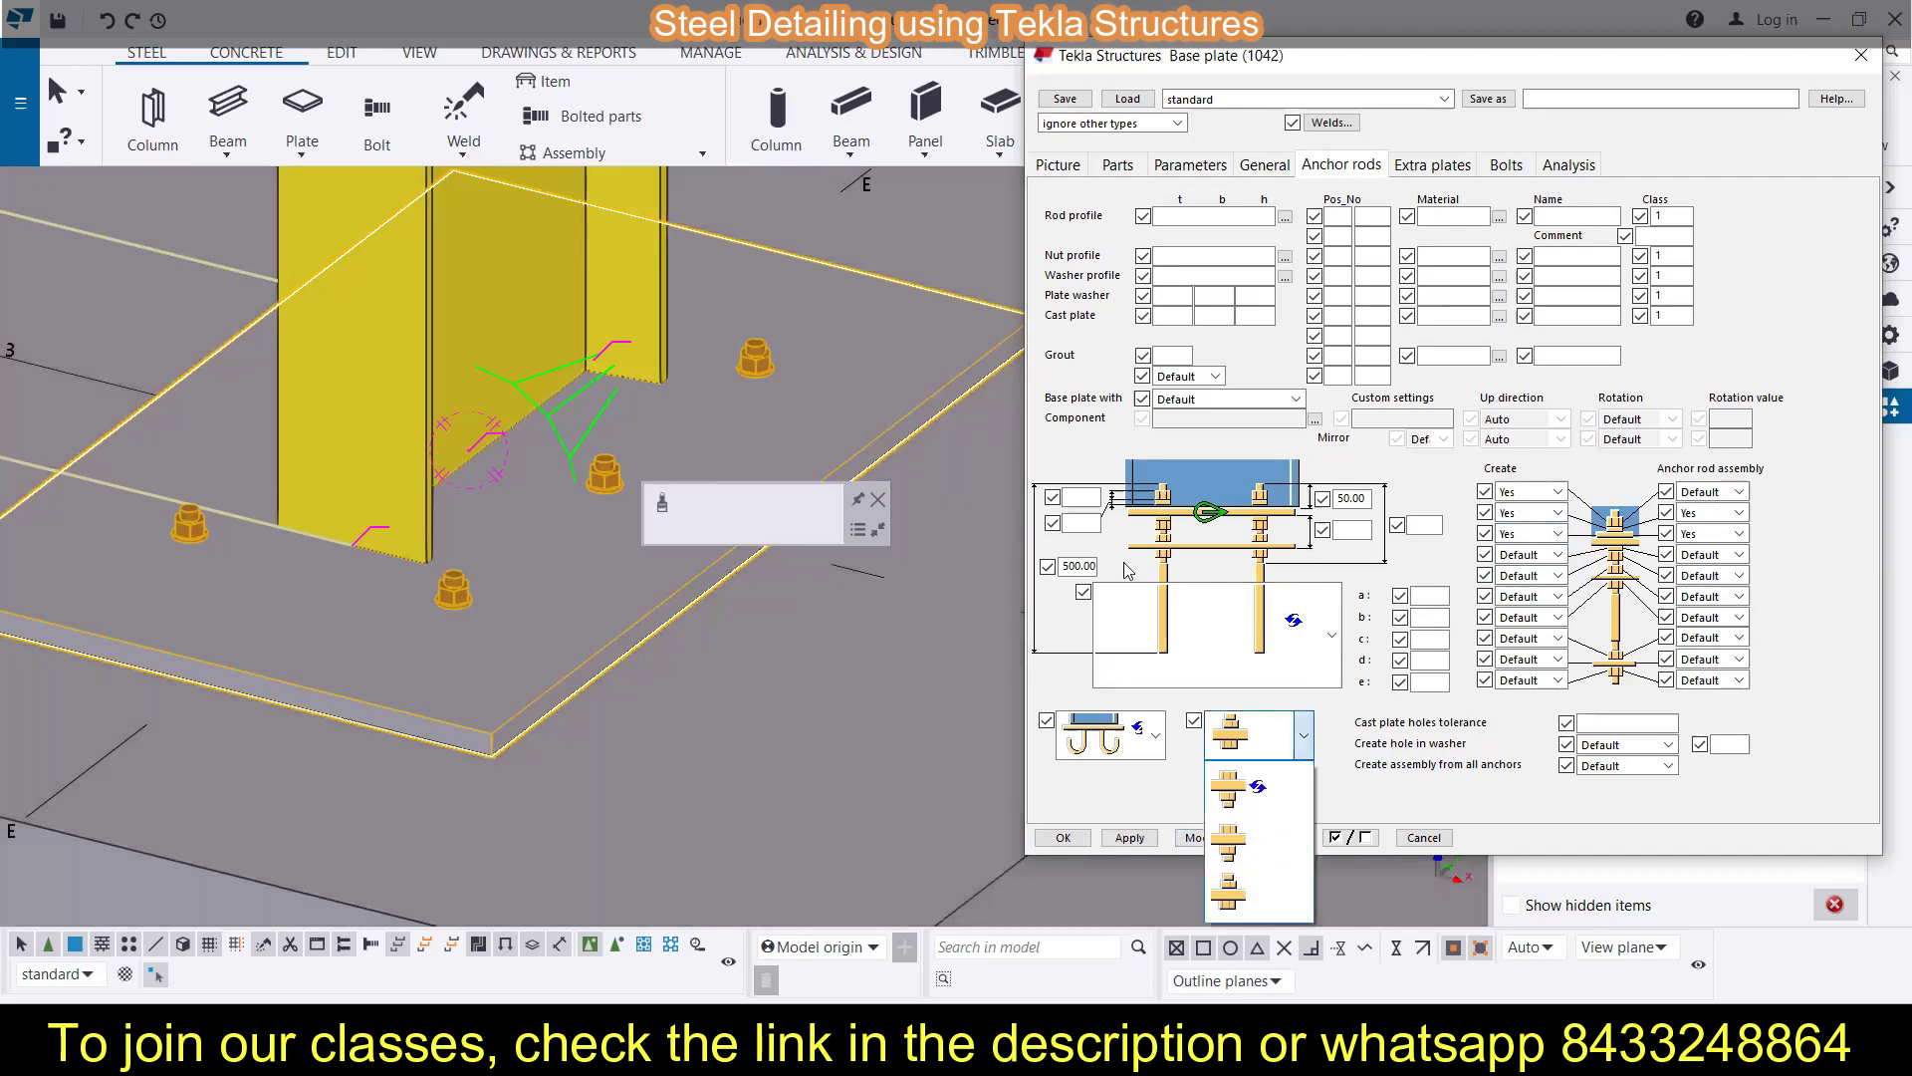
pyautogui.click(1250, 852)
pyautogui.click(1198, 839)
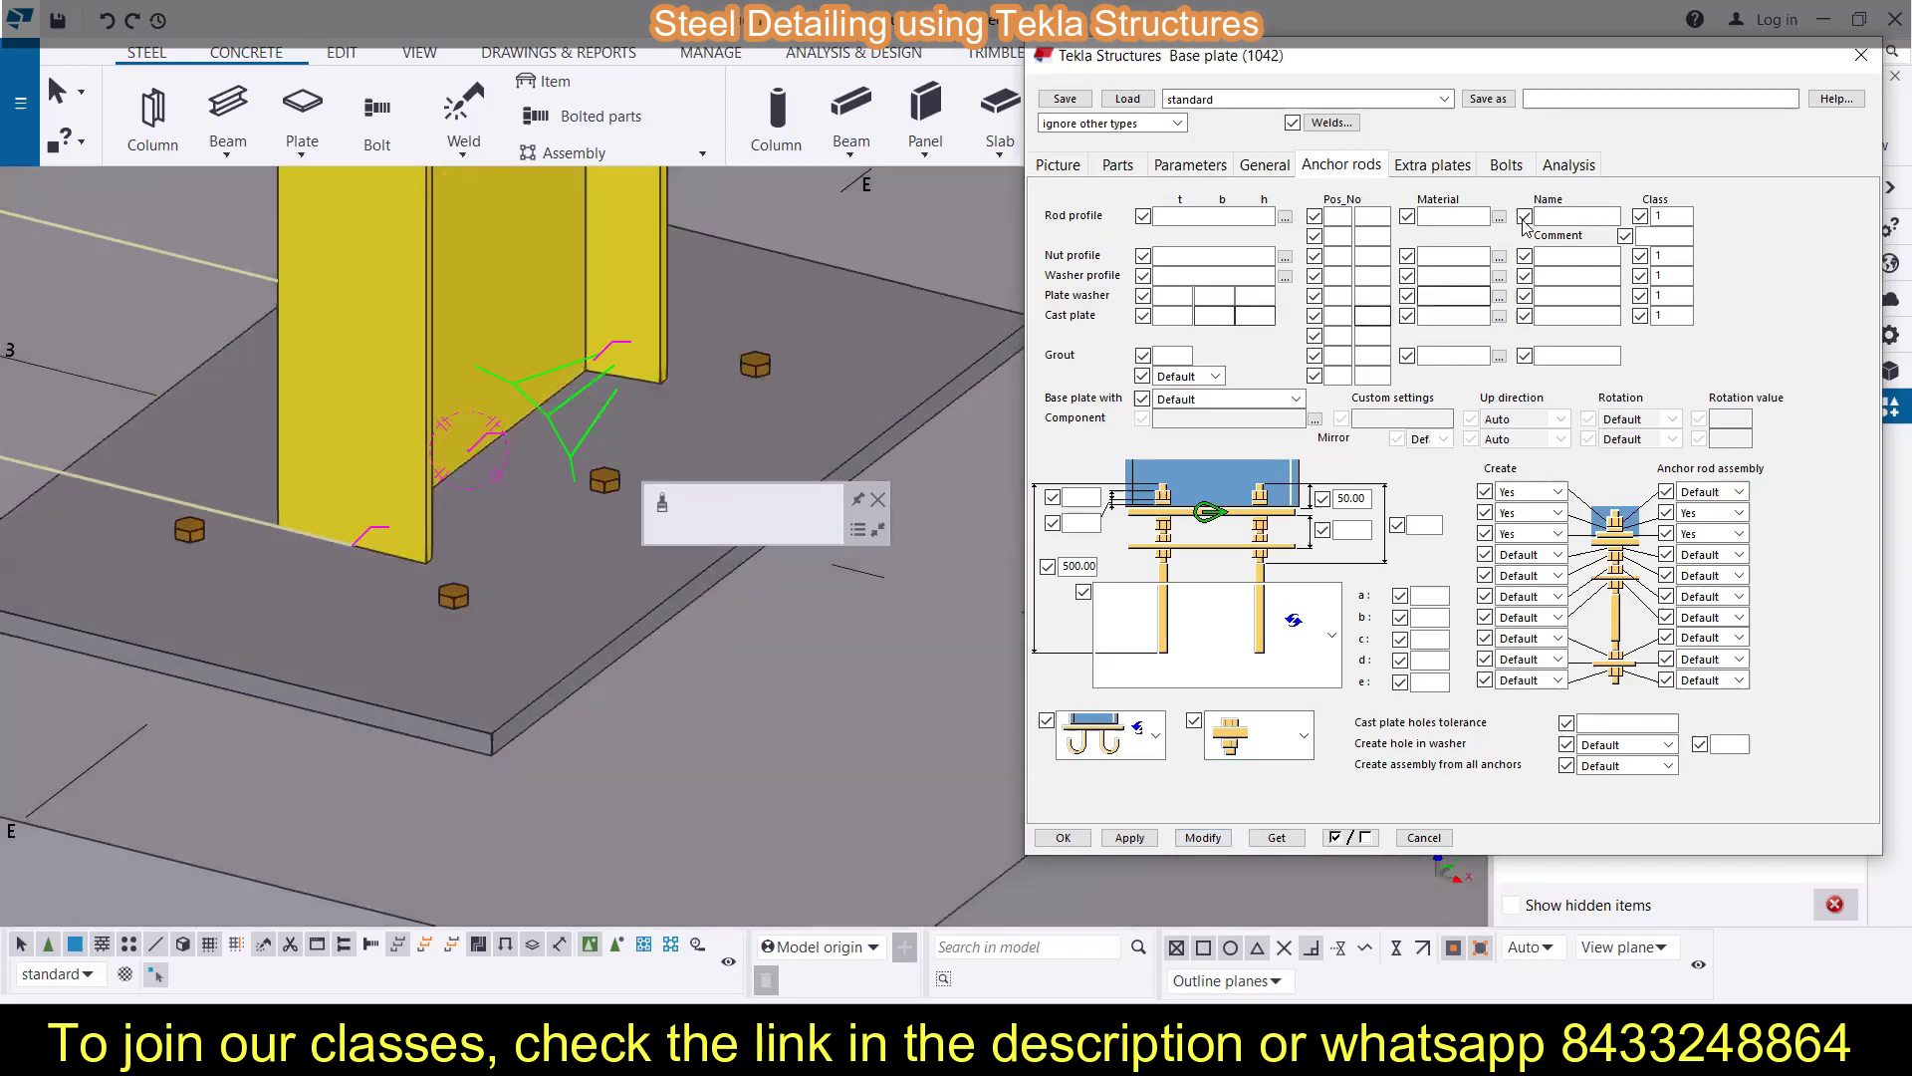
# Set the first extra plate to the third layout, applying each trial change
pyautogui.click(1427, 168)
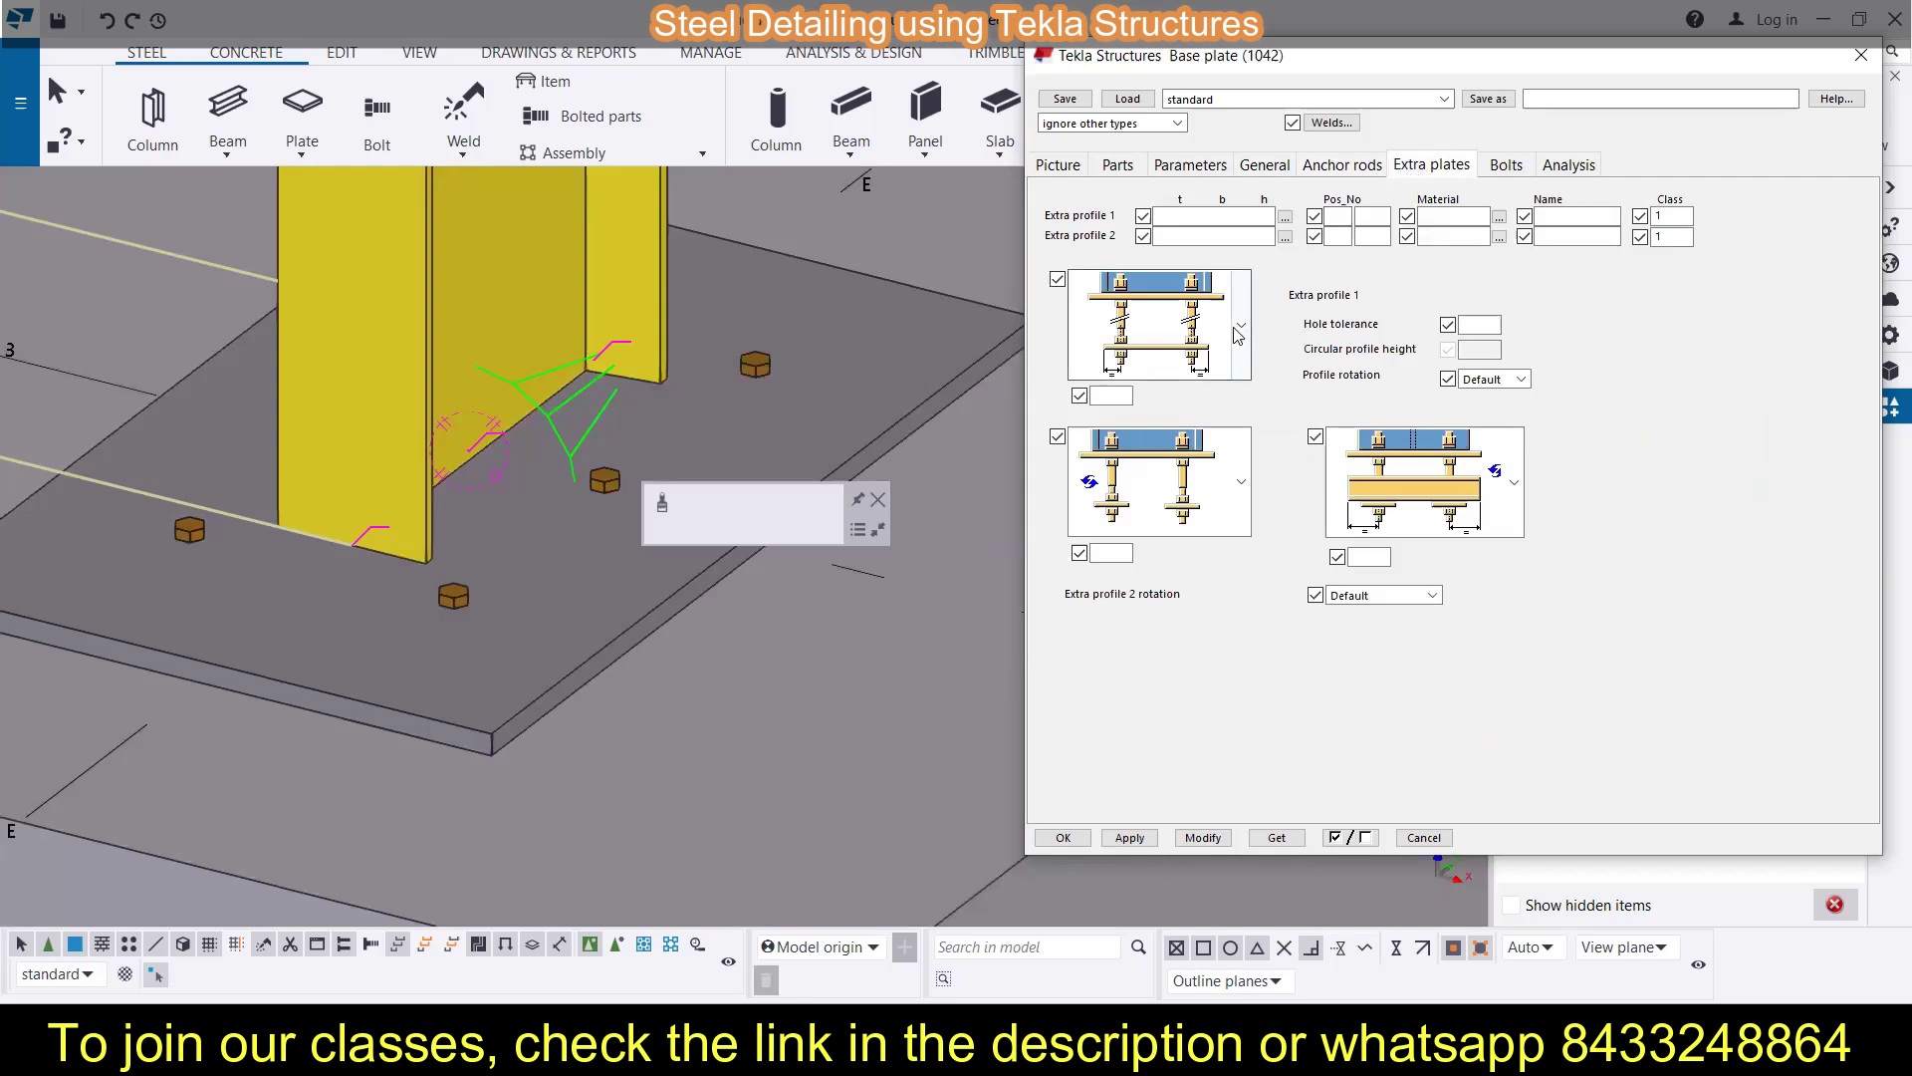
pyautogui.click(1231, 337)
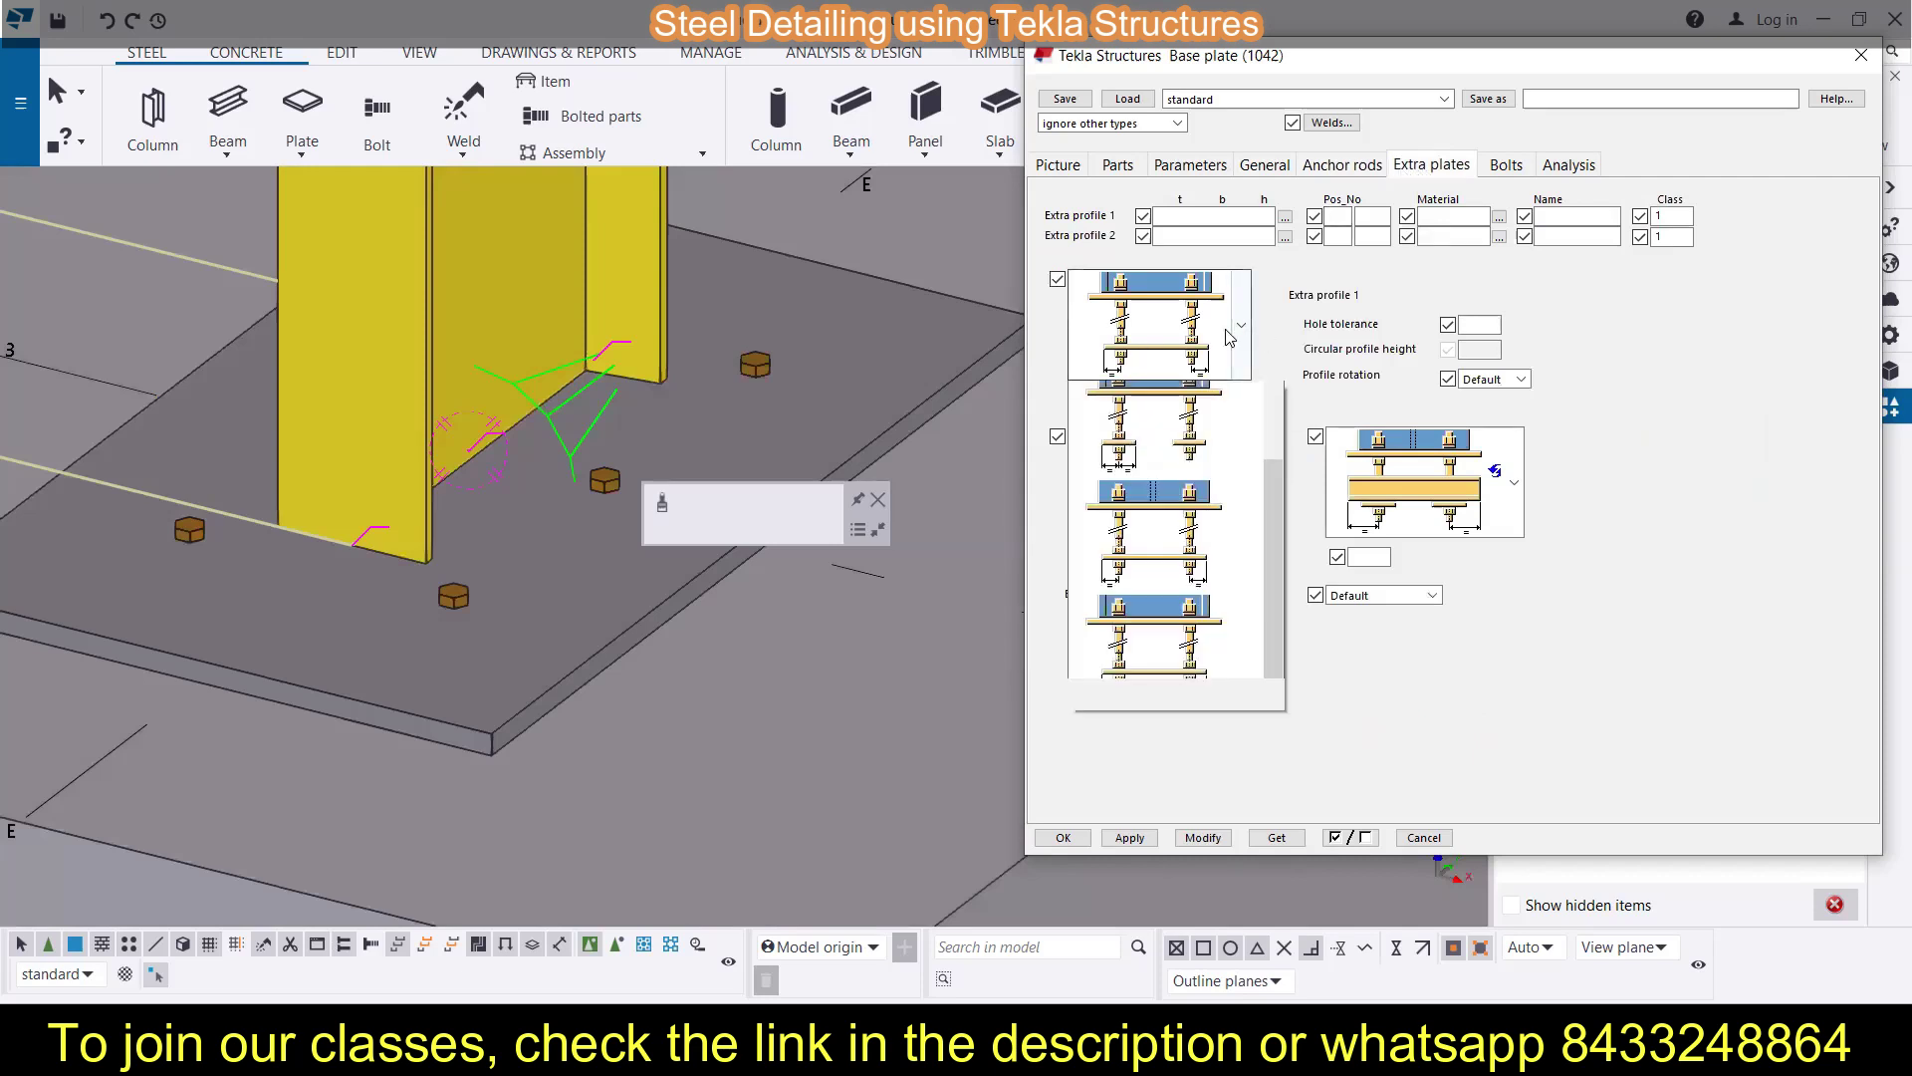
pyautogui.click(1191, 546)
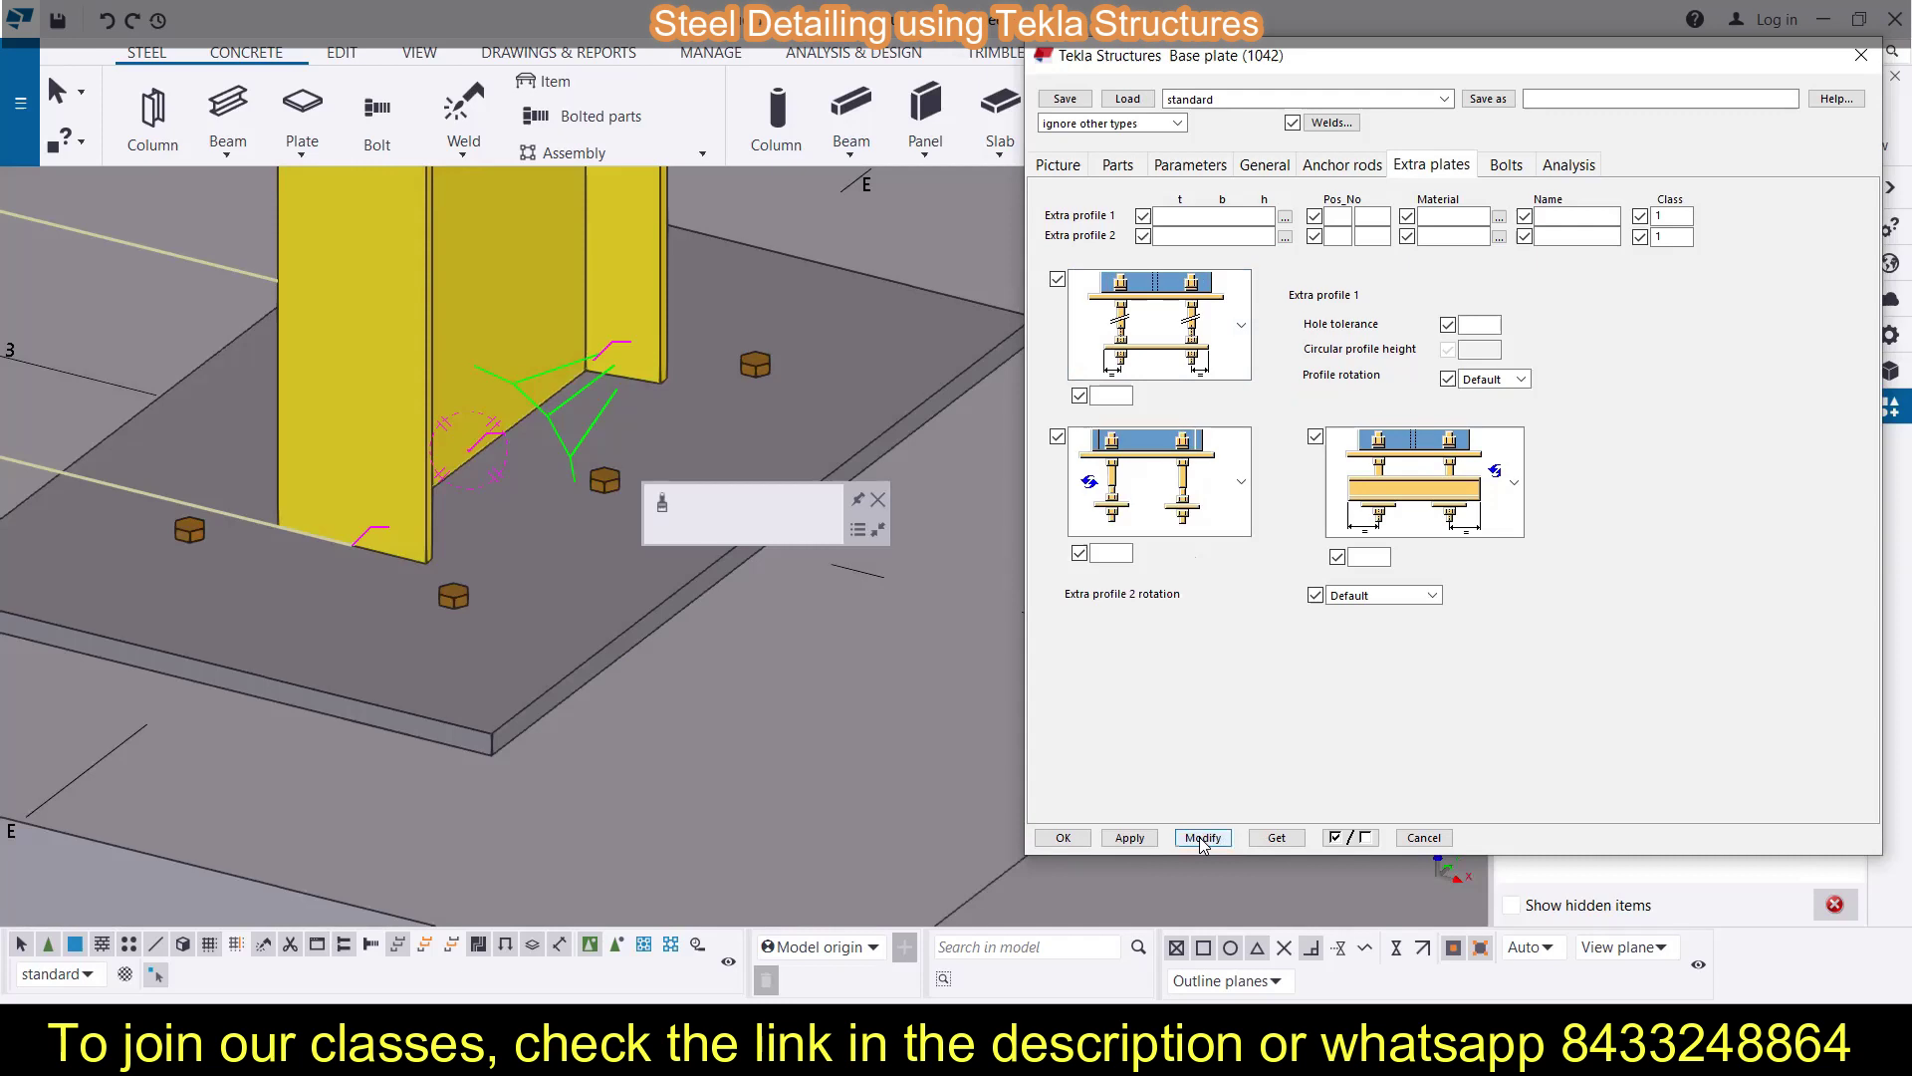
pyautogui.click(1238, 344)
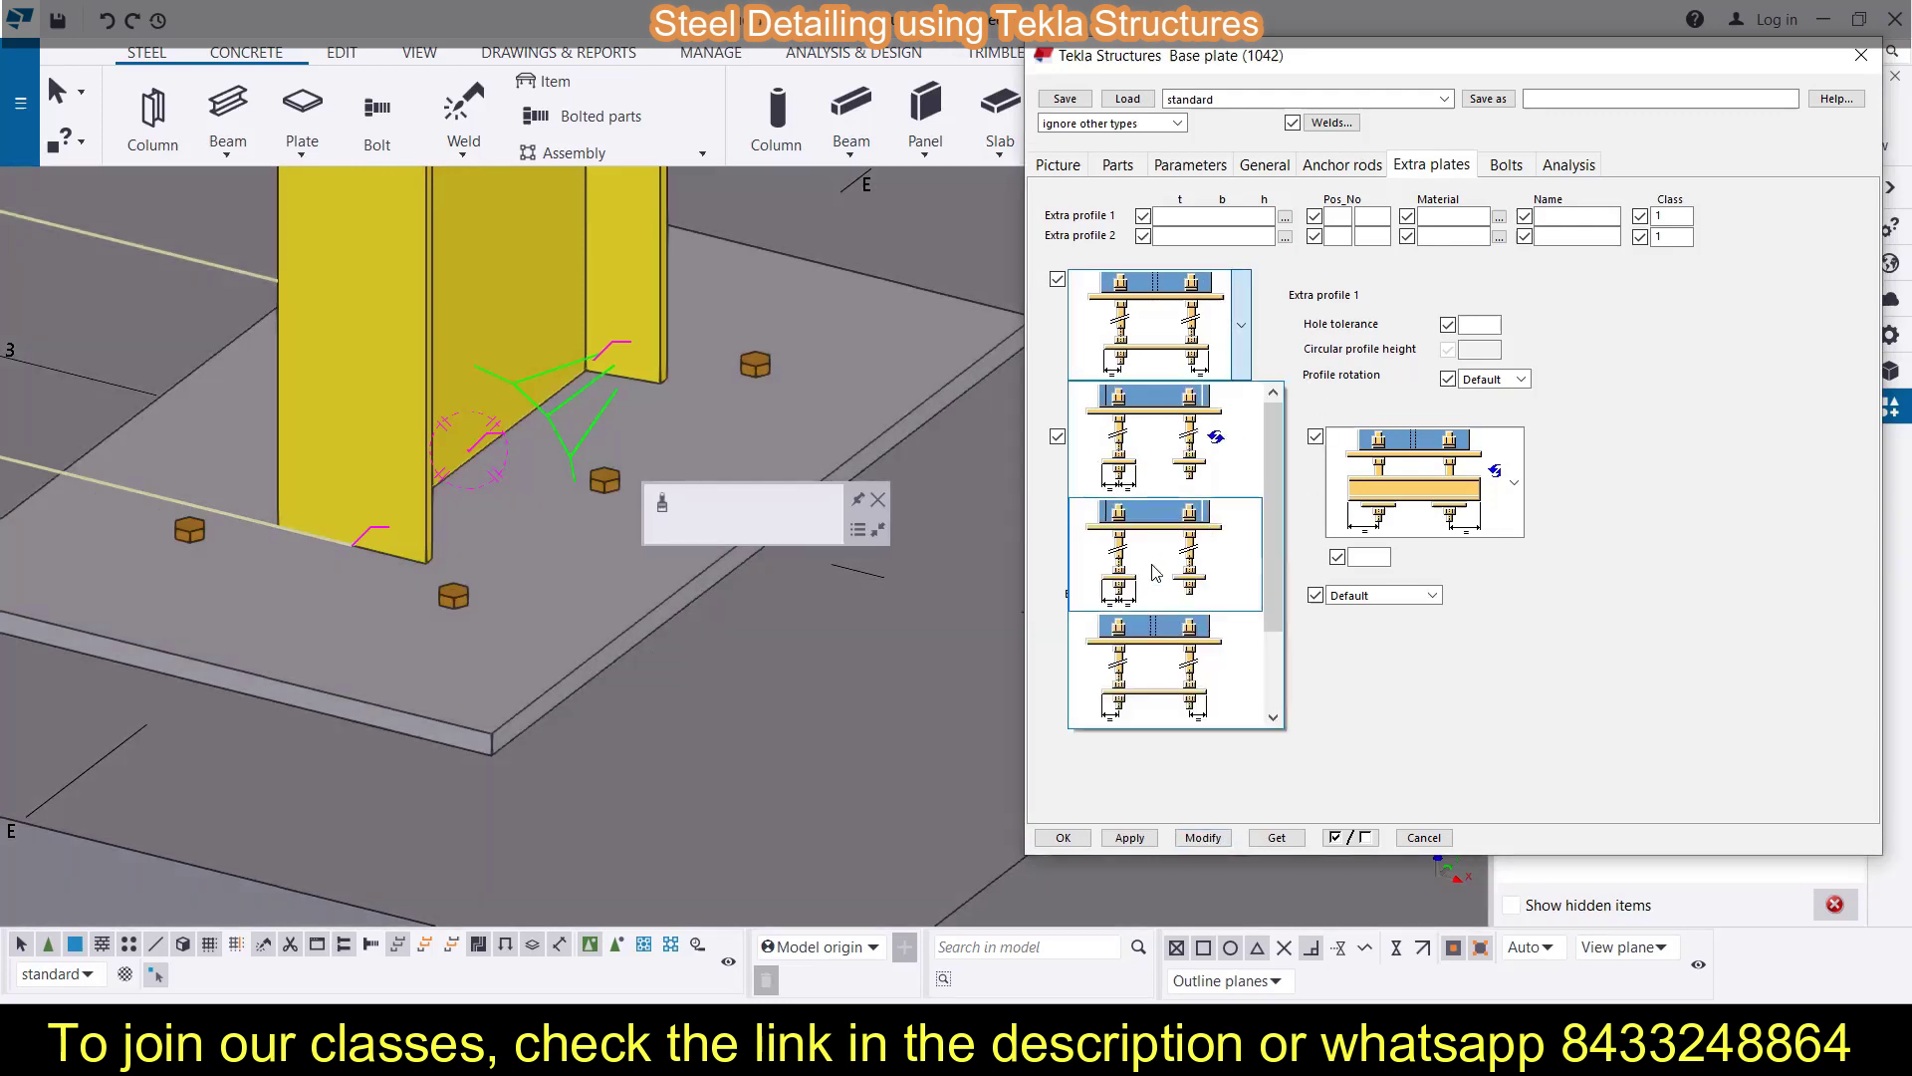
pyautogui.scroll(-2, 1160, 577)
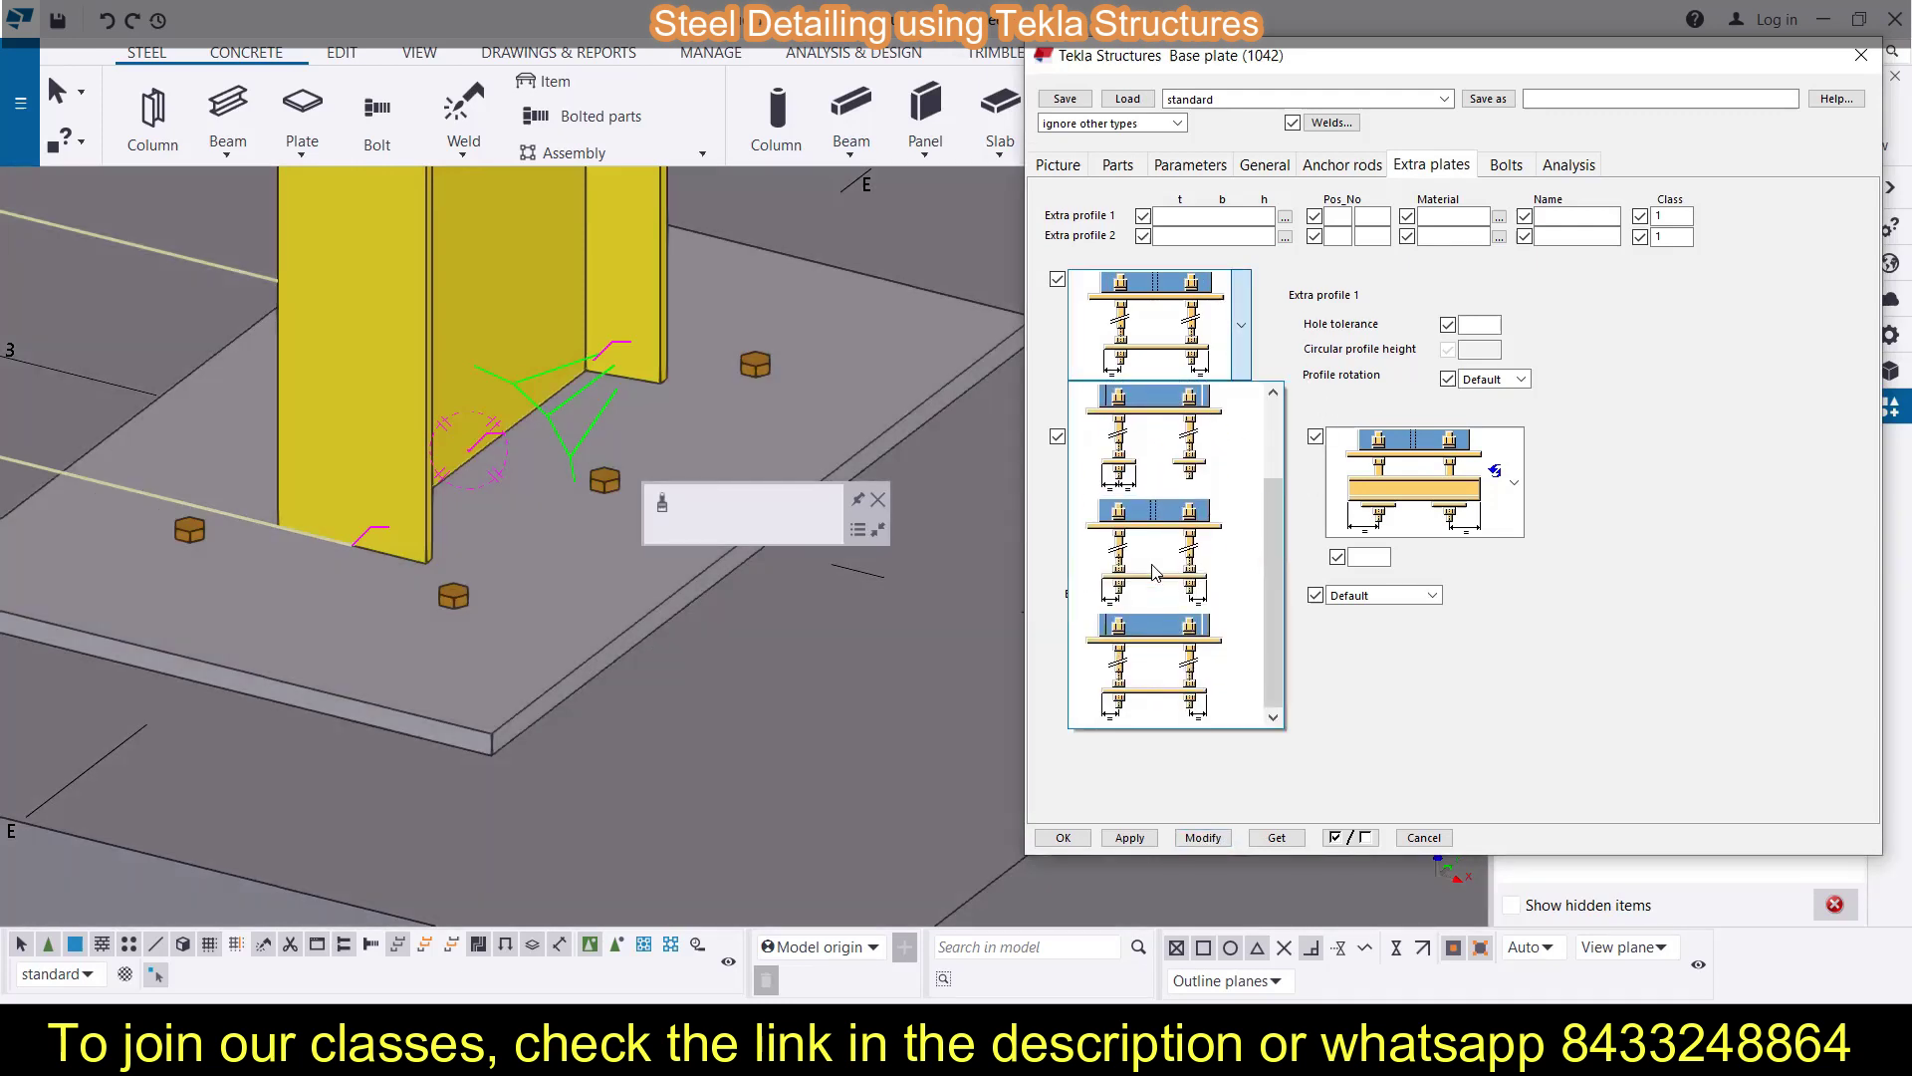
pyautogui.click(1190, 645)
pyautogui.click(1204, 839)
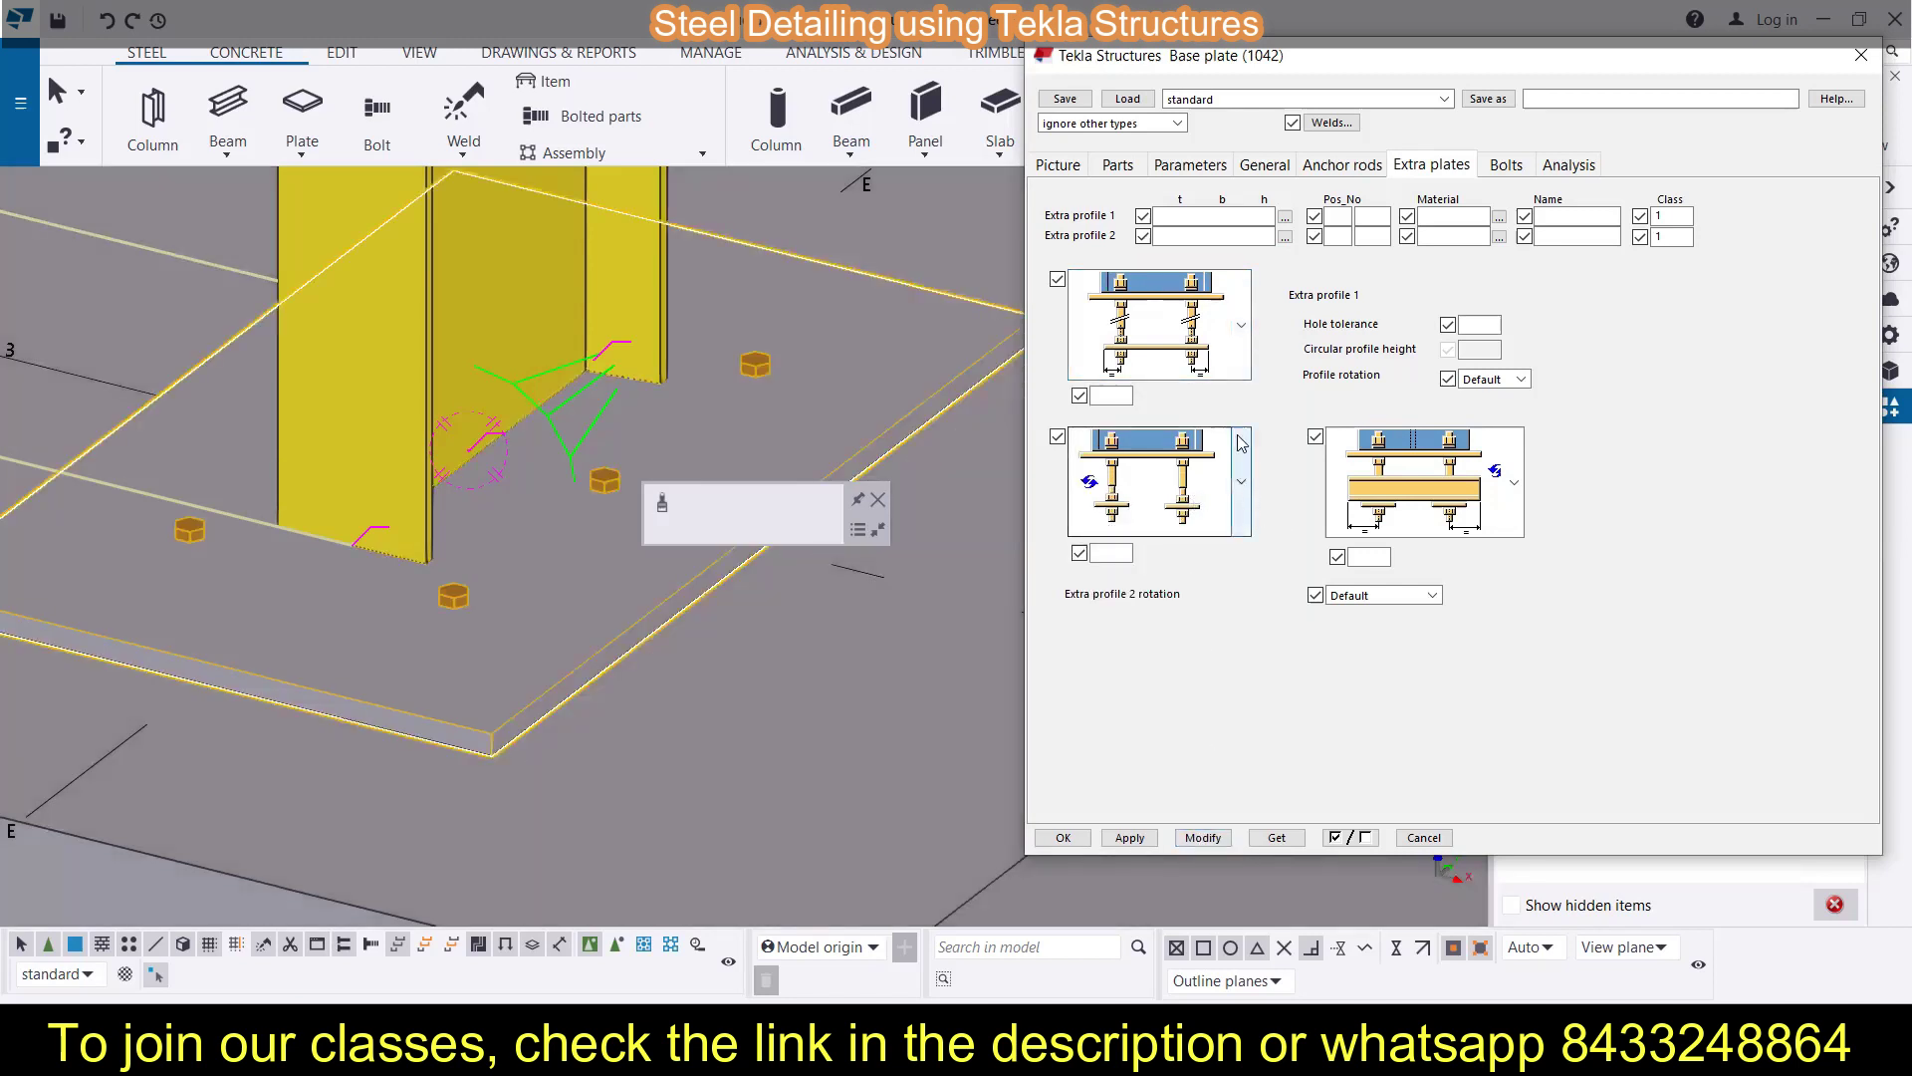
pyautogui.click(1241, 325)
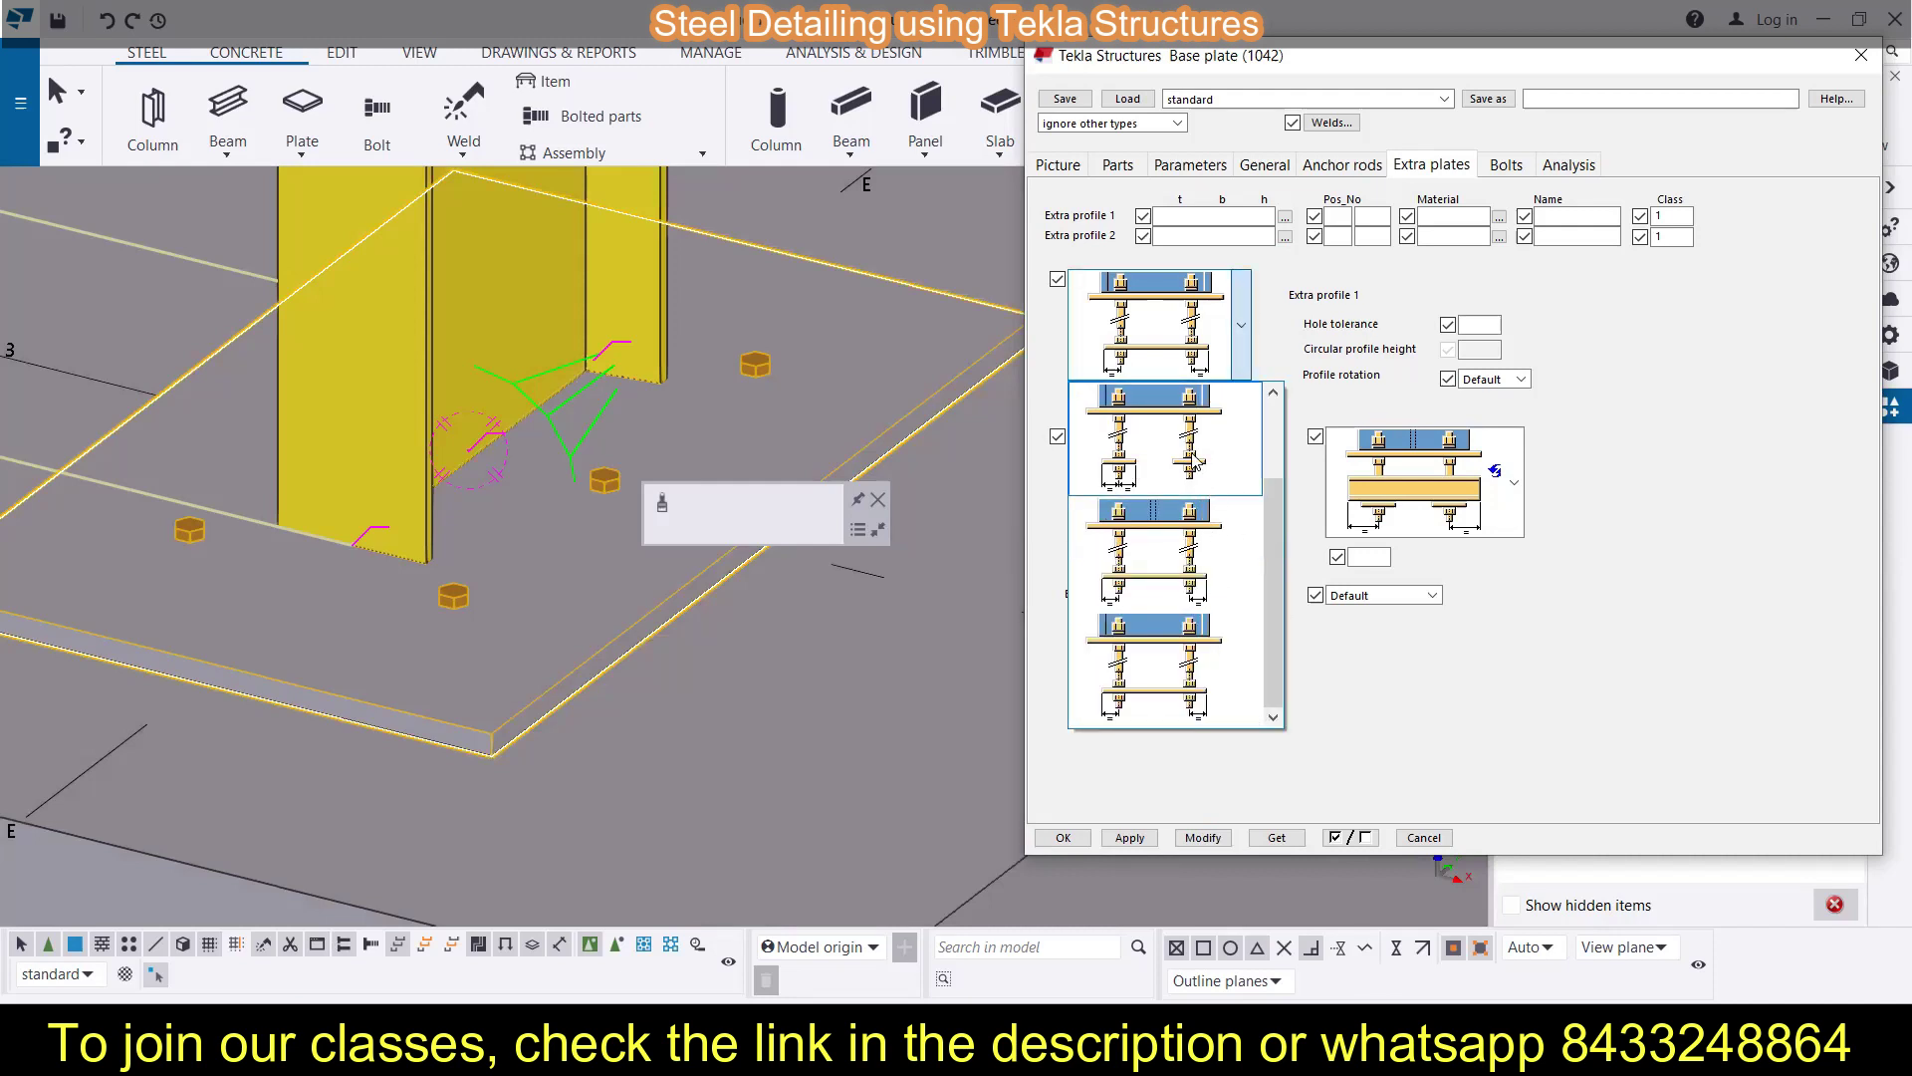
pyautogui.click(1215, 585)
pyautogui.click(1205, 838)
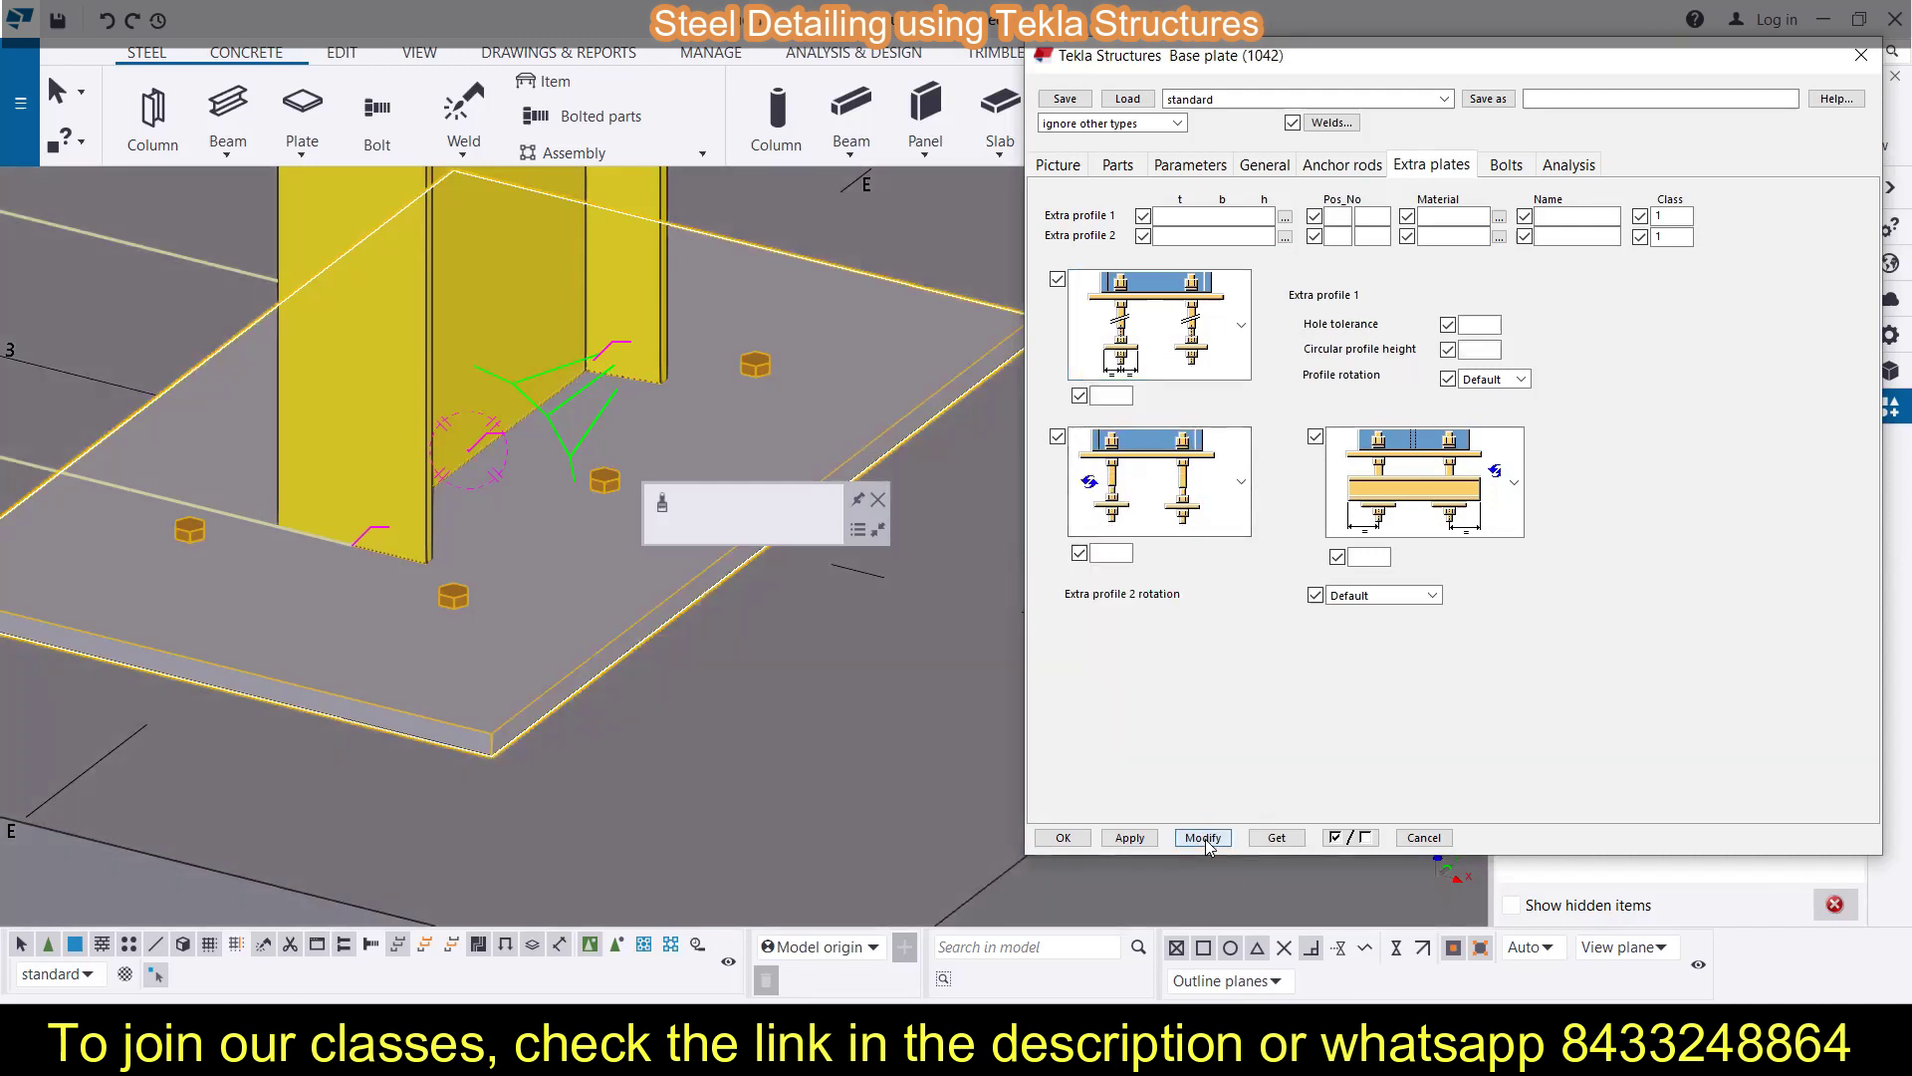
# Give the second extra plate its third layout option and apply it, leaving rotation unchanged
pyautogui.click(1241, 481)
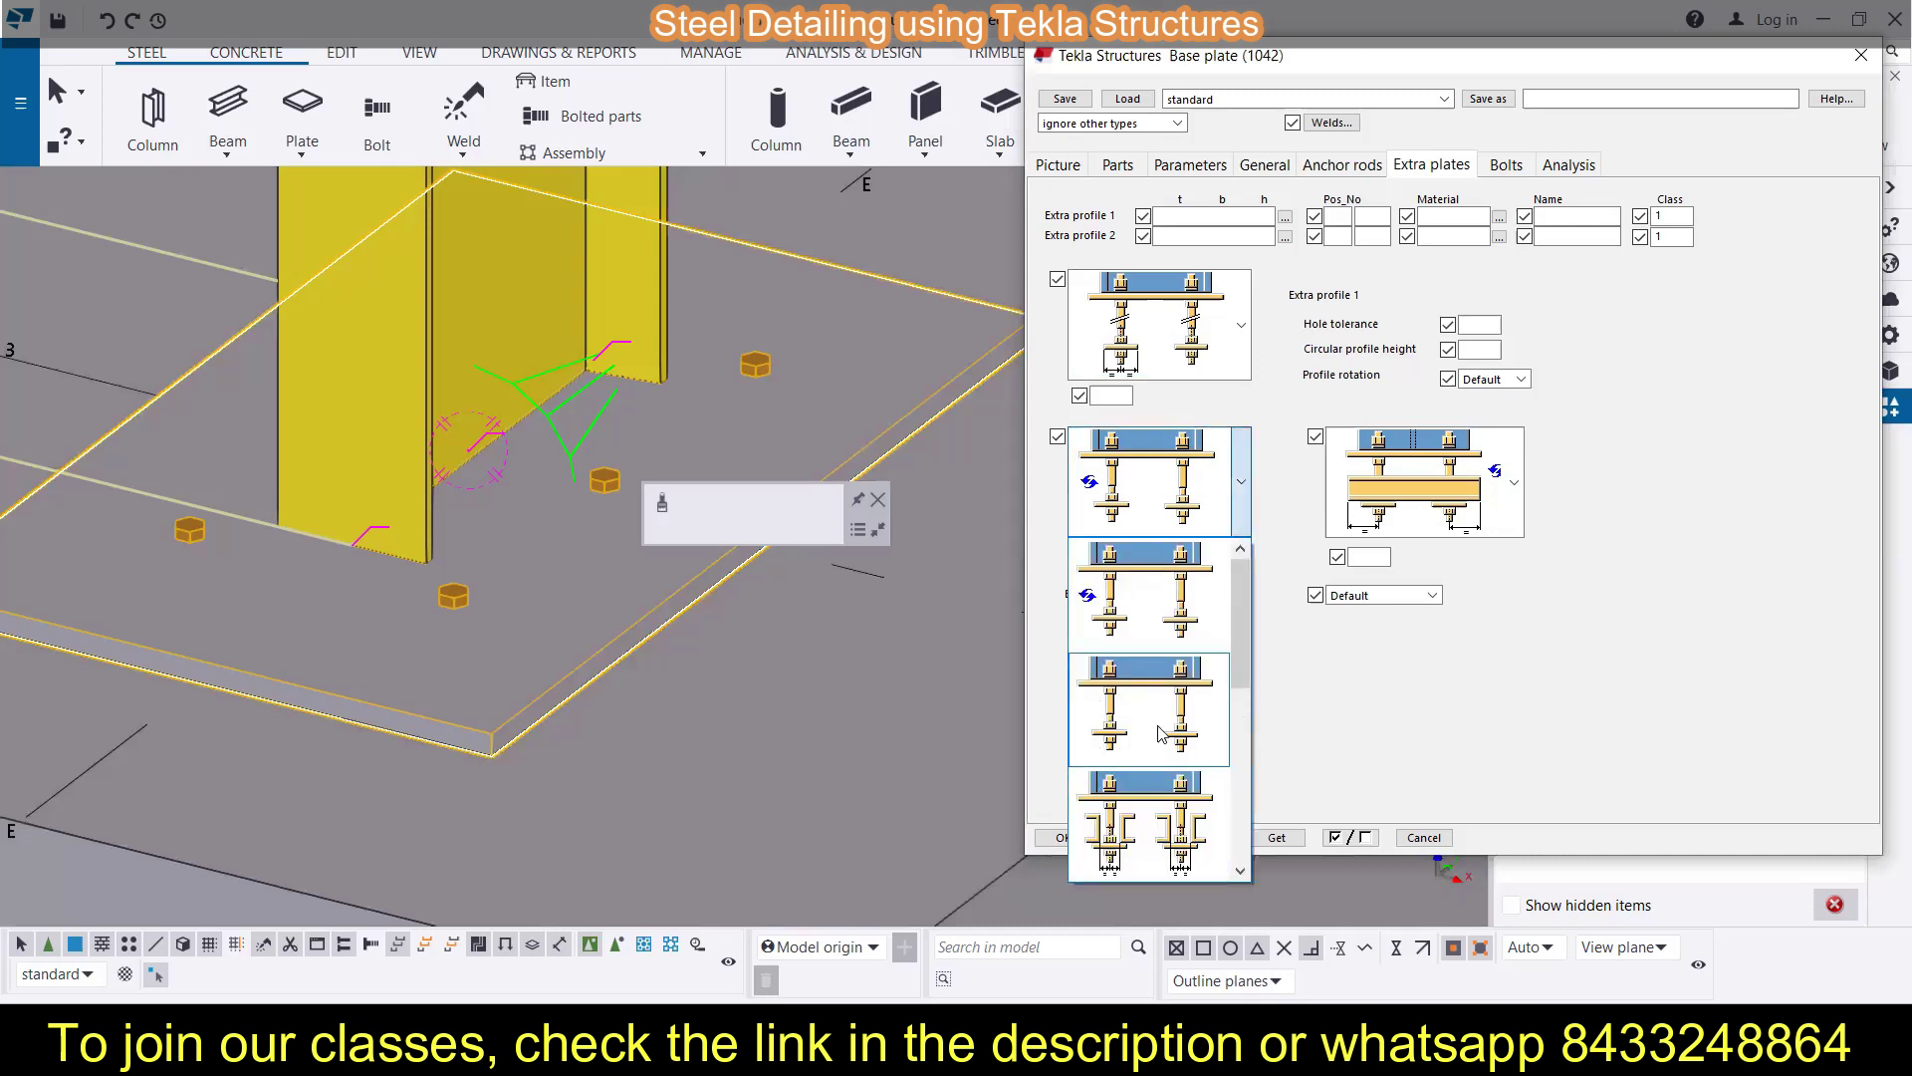
pyautogui.click(1158, 797)
pyautogui.click(1202, 838)
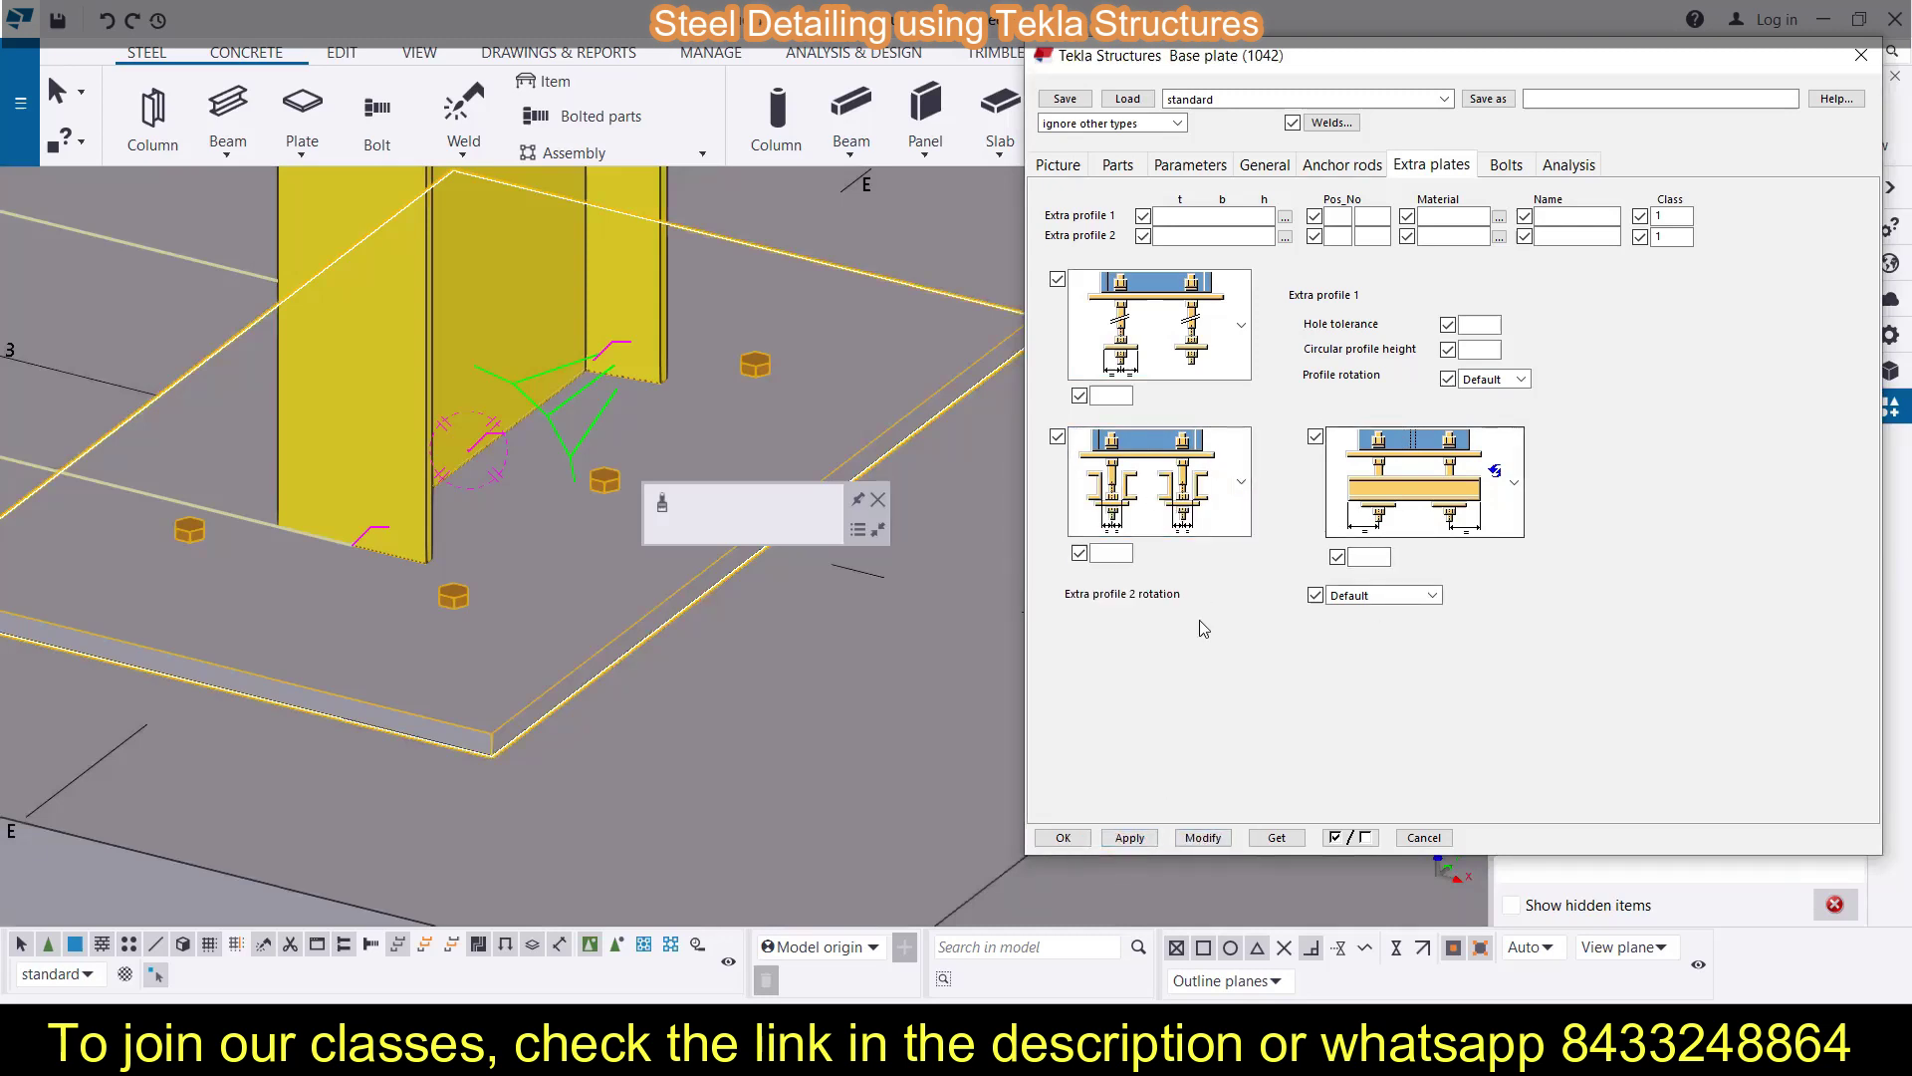
pyautogui.click(1518, 498)
pyautogui.click(1518, 498)
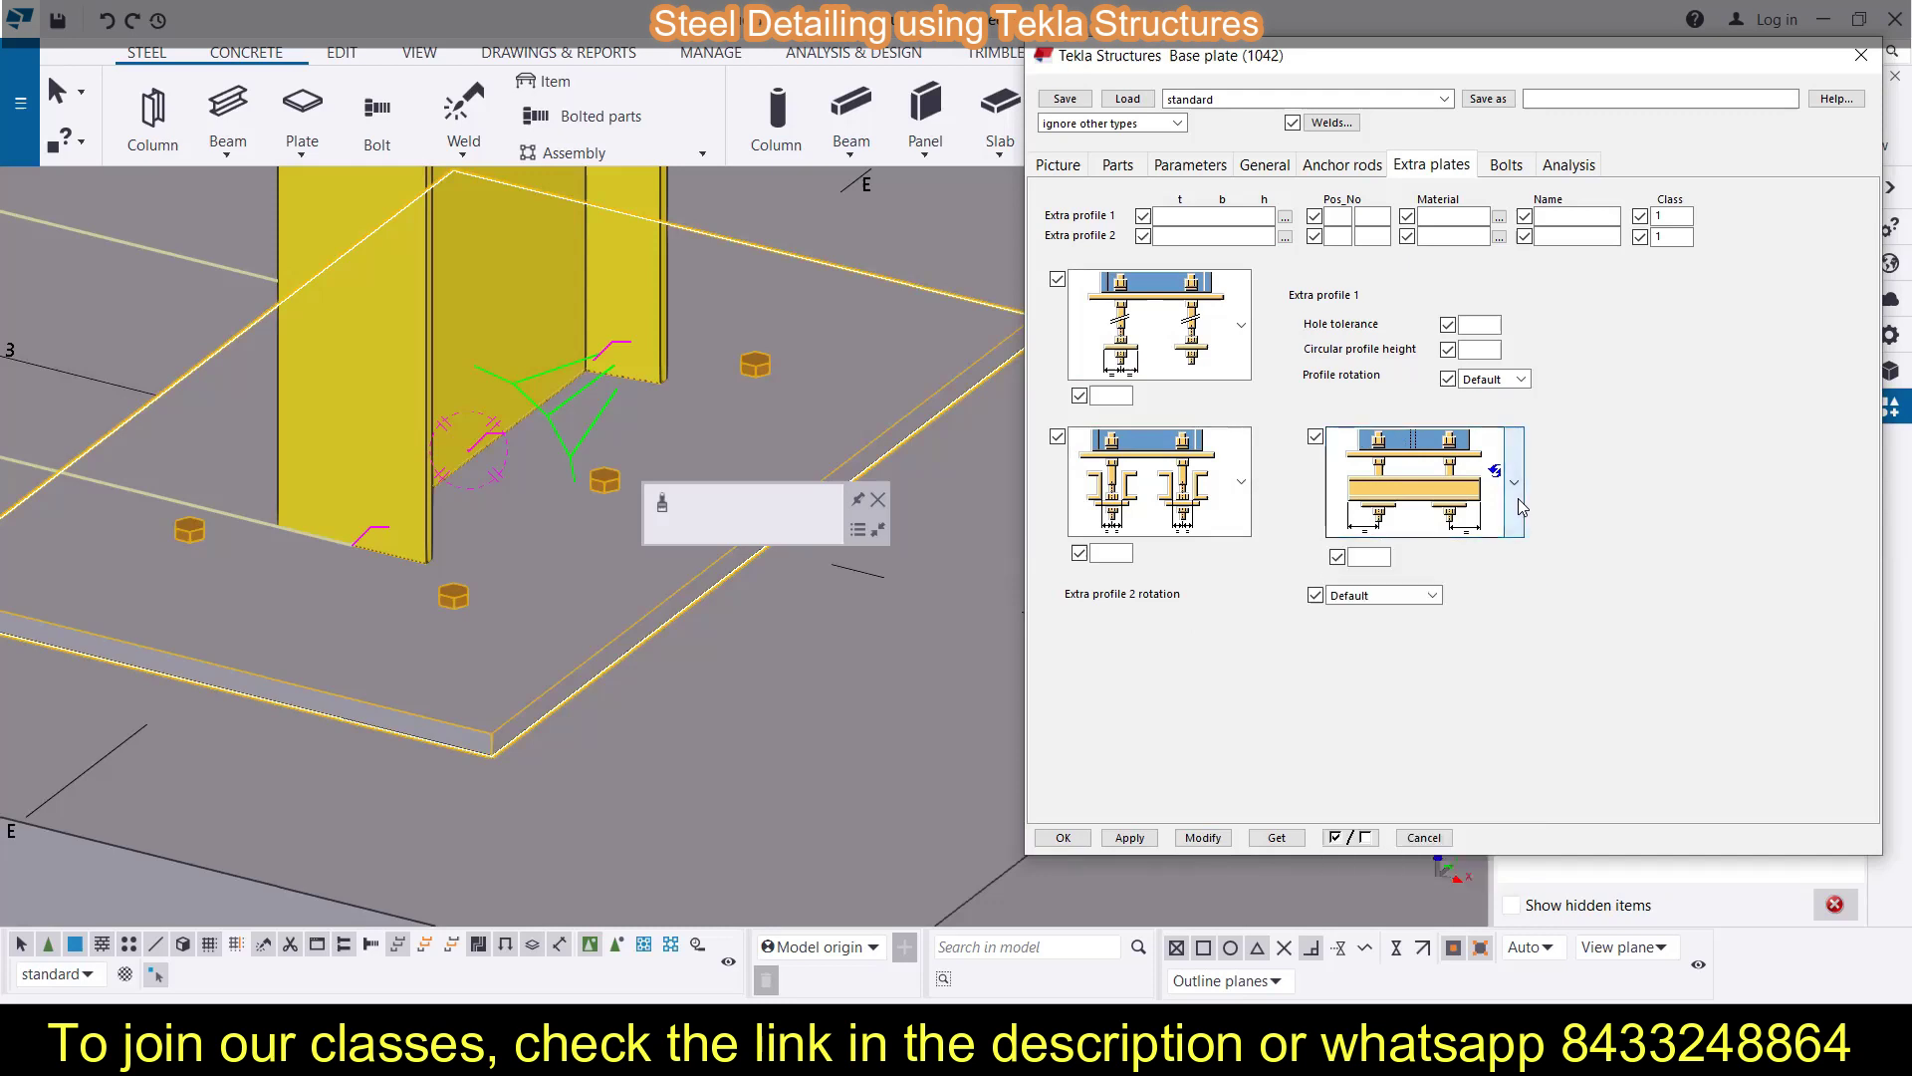
pyautogui.click(1506, 166)
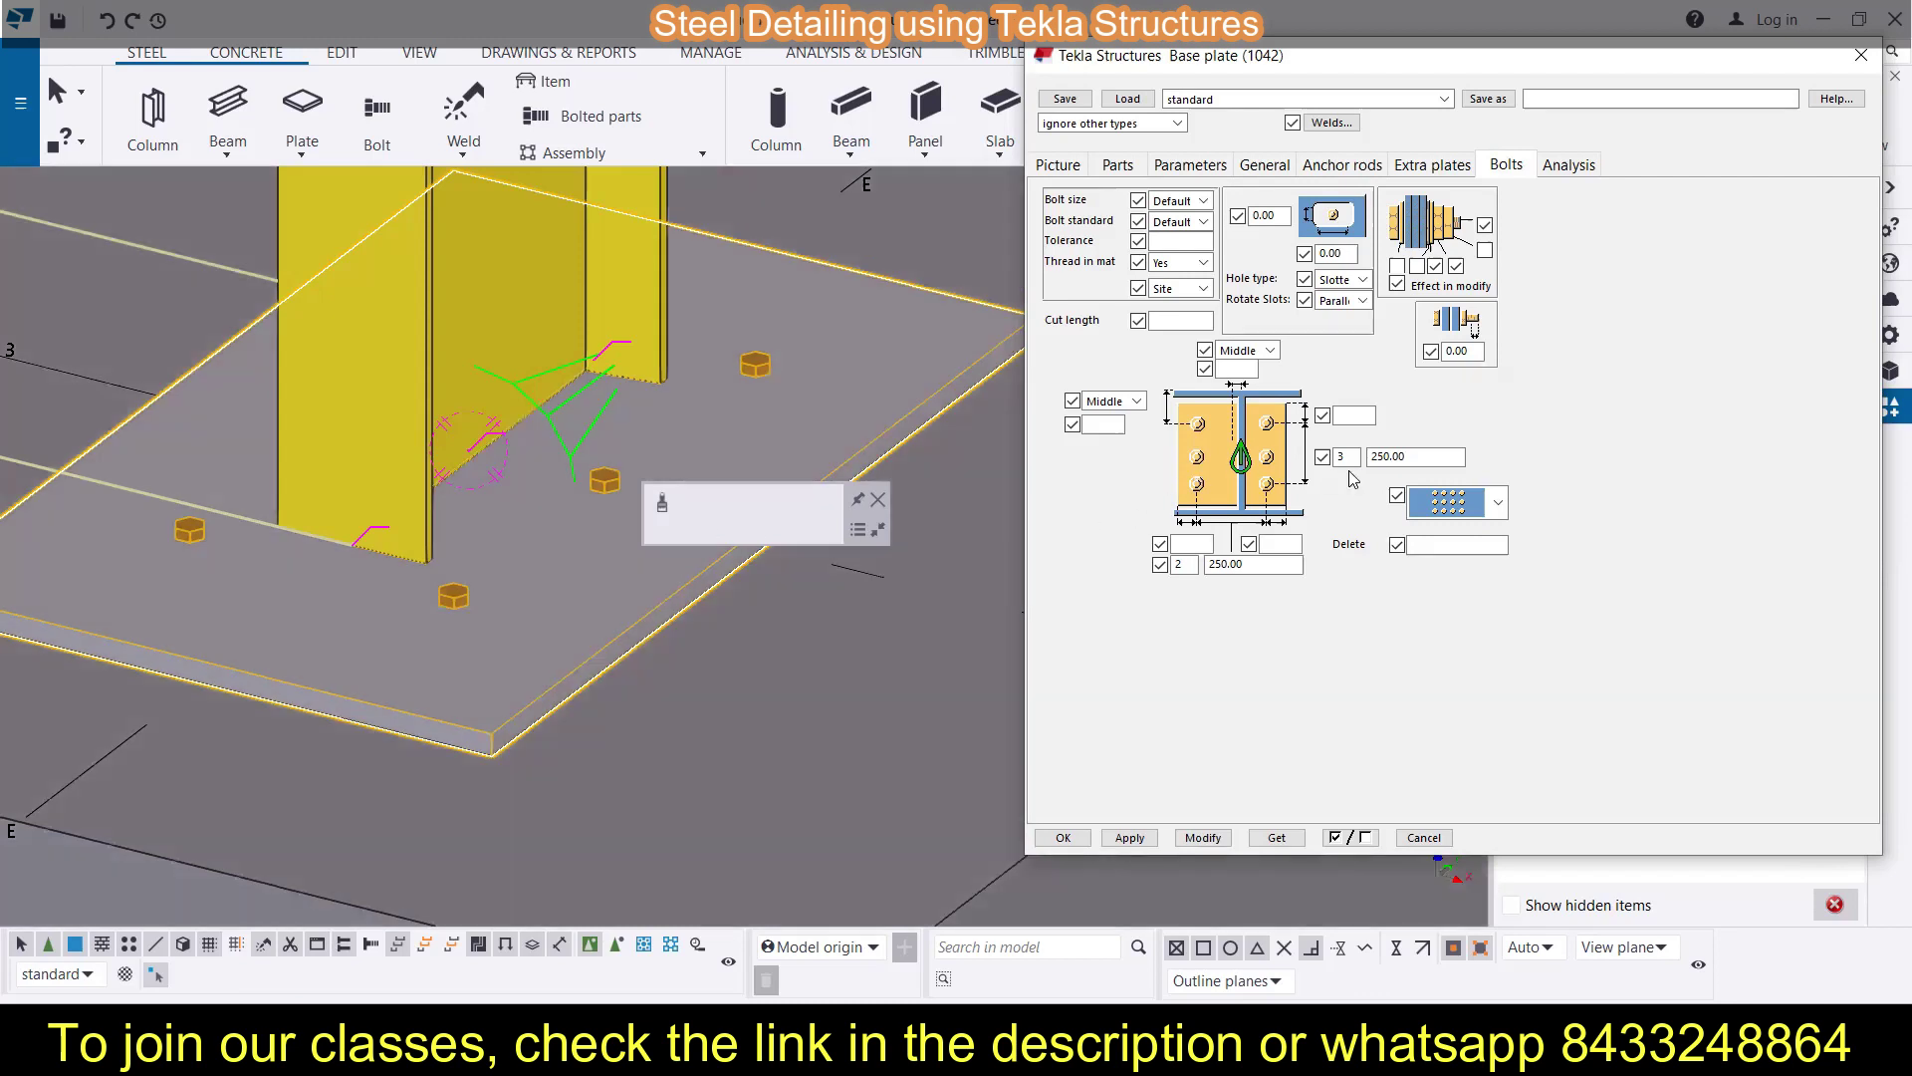
# Try a 4 by 4 bolt layout on the base plate and apply it
pyautogui.click(1199, 566)
pyautogui.press('BackSpace')
pyautogui.write('4')
pyautogui.click(1203, 839)
pyautogui.scroll(-5, 271, 482)
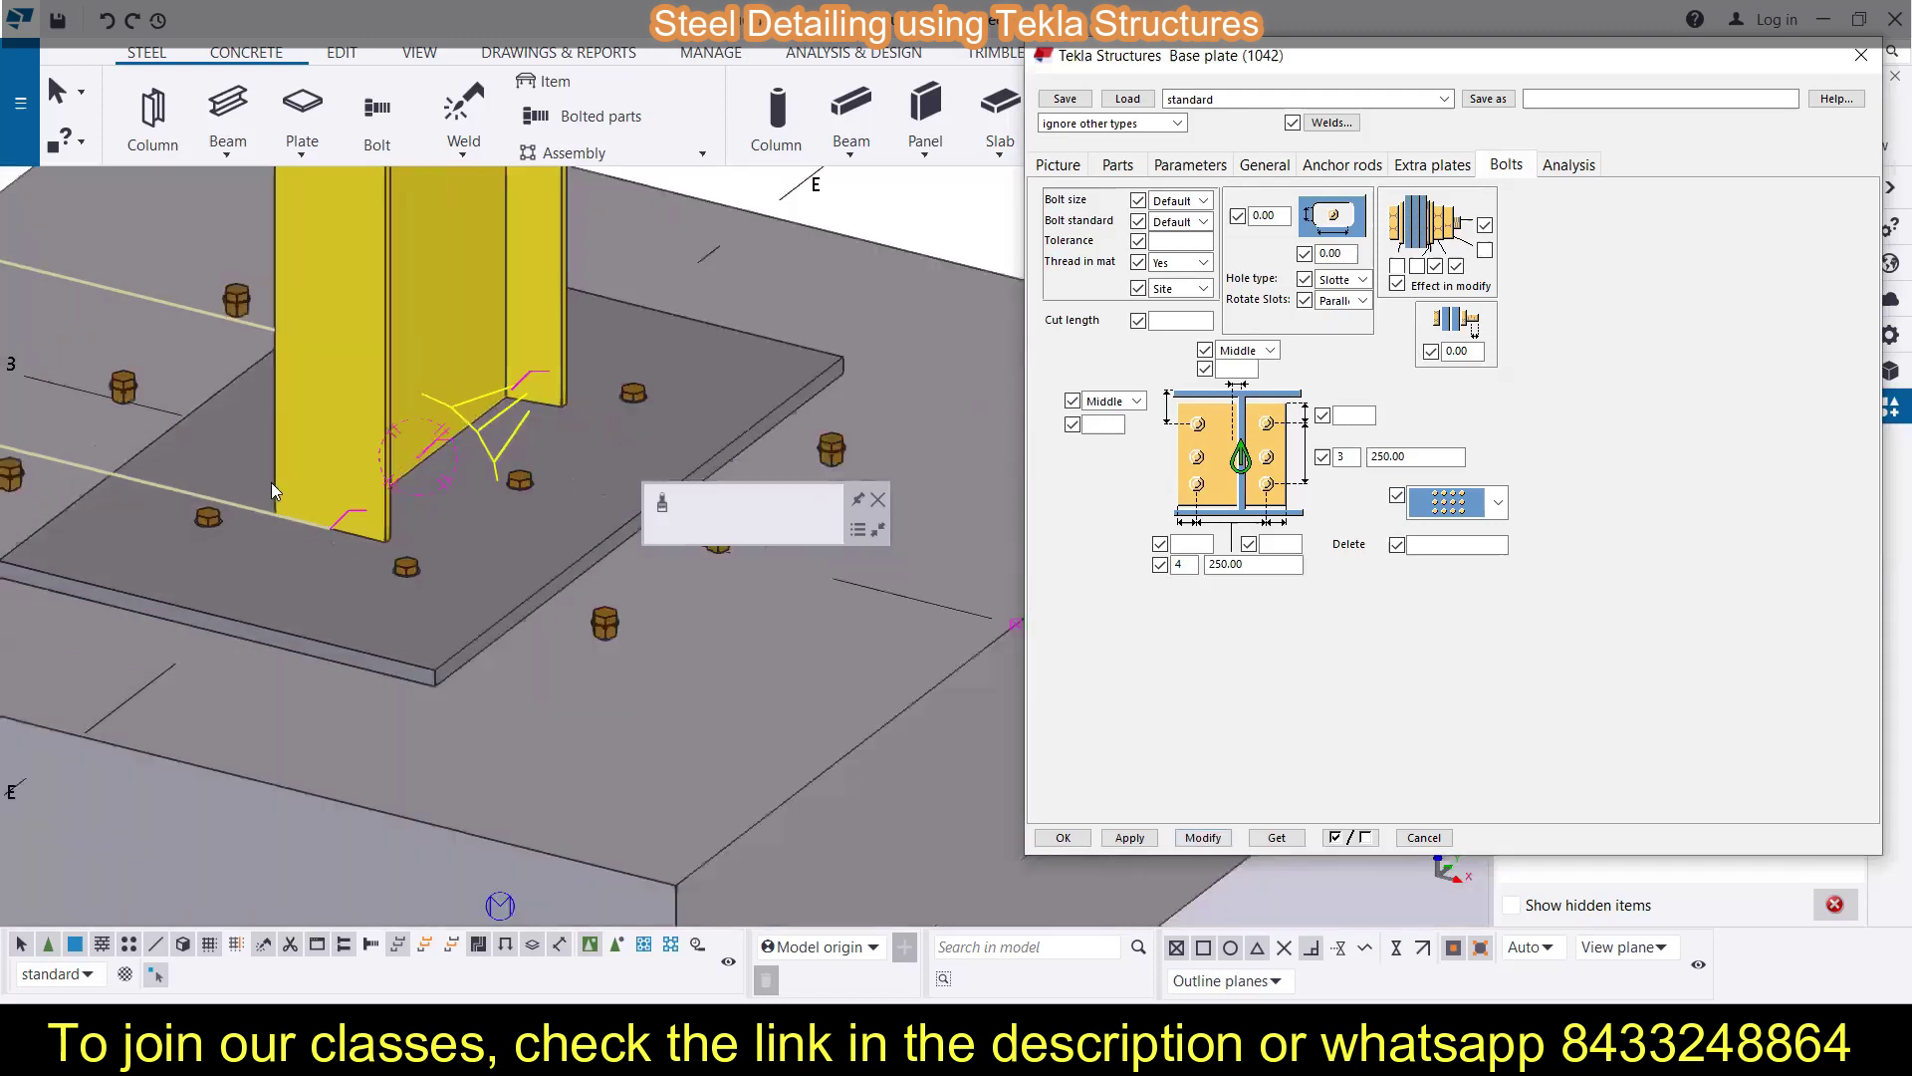
pyautogui.doubleClick(1341, 456)
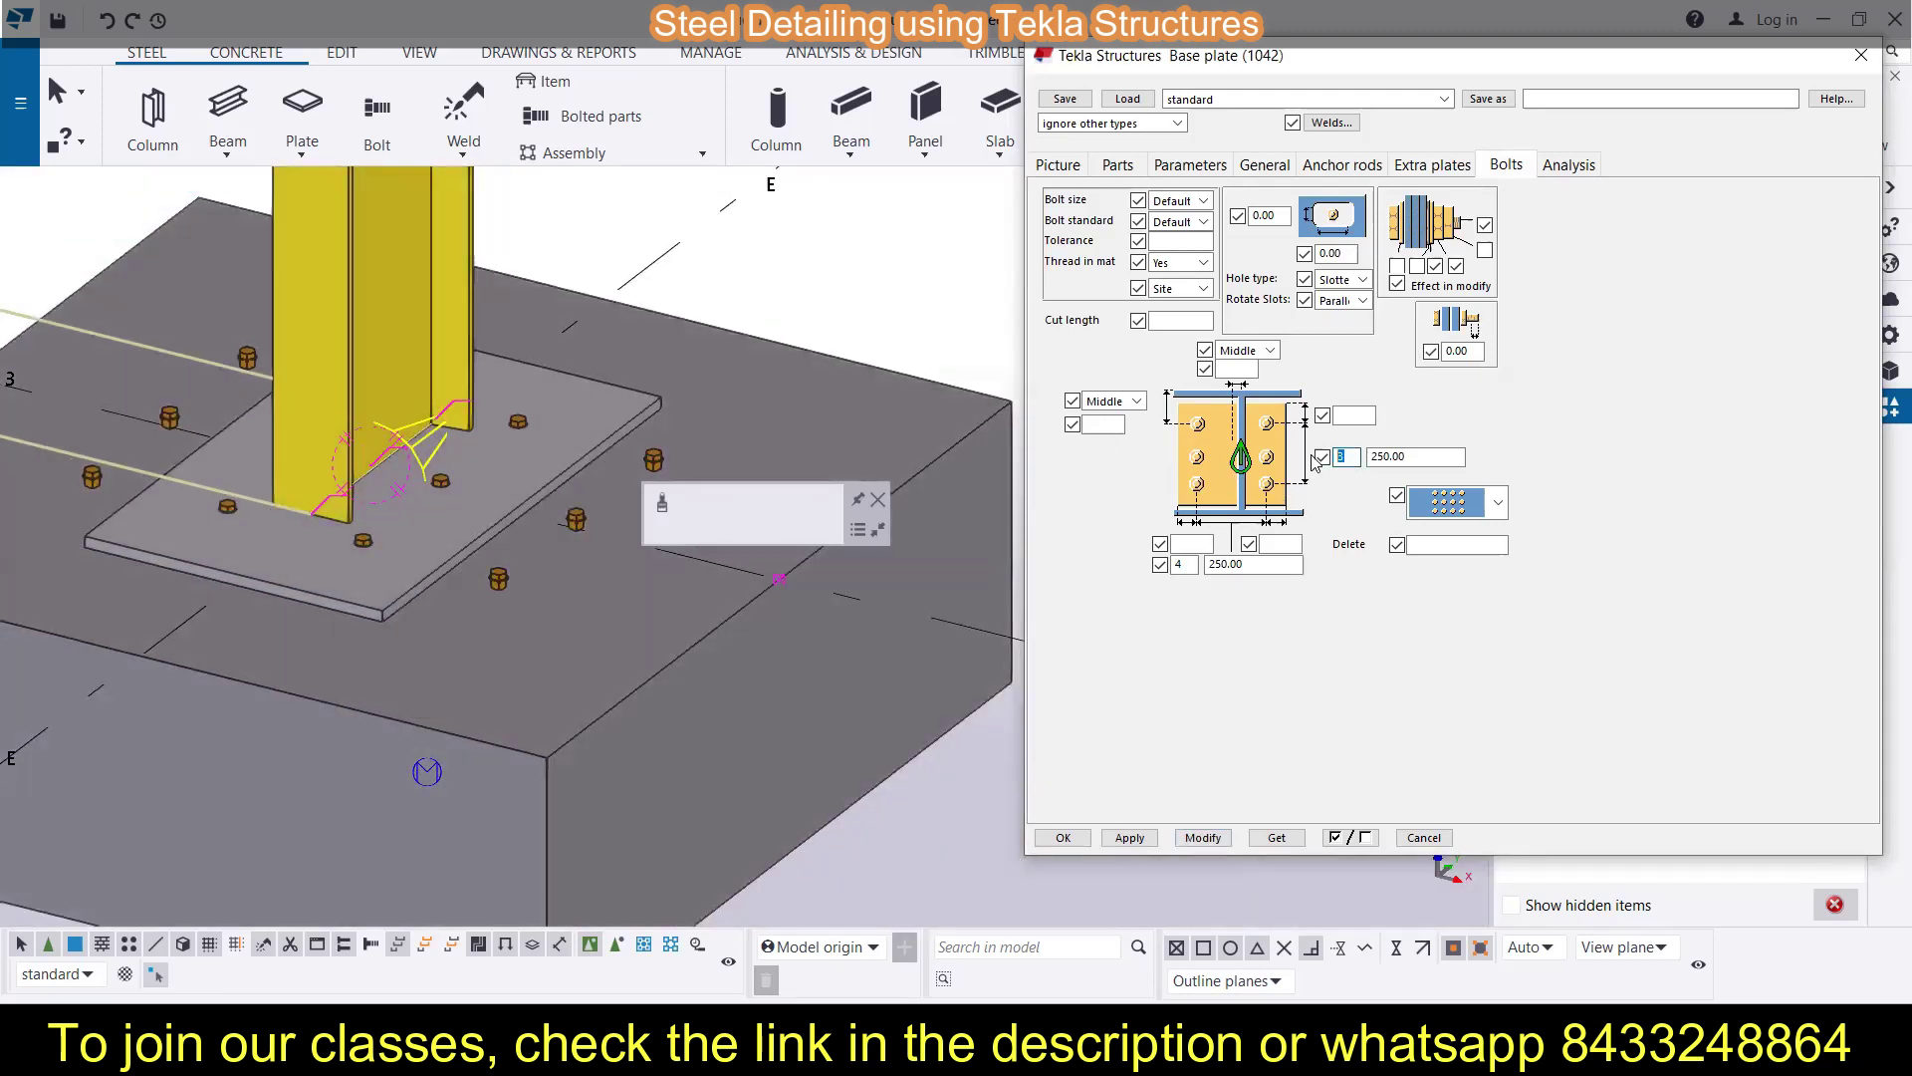
pyautogui.write('4')
pyautogui.click(1203, 836)
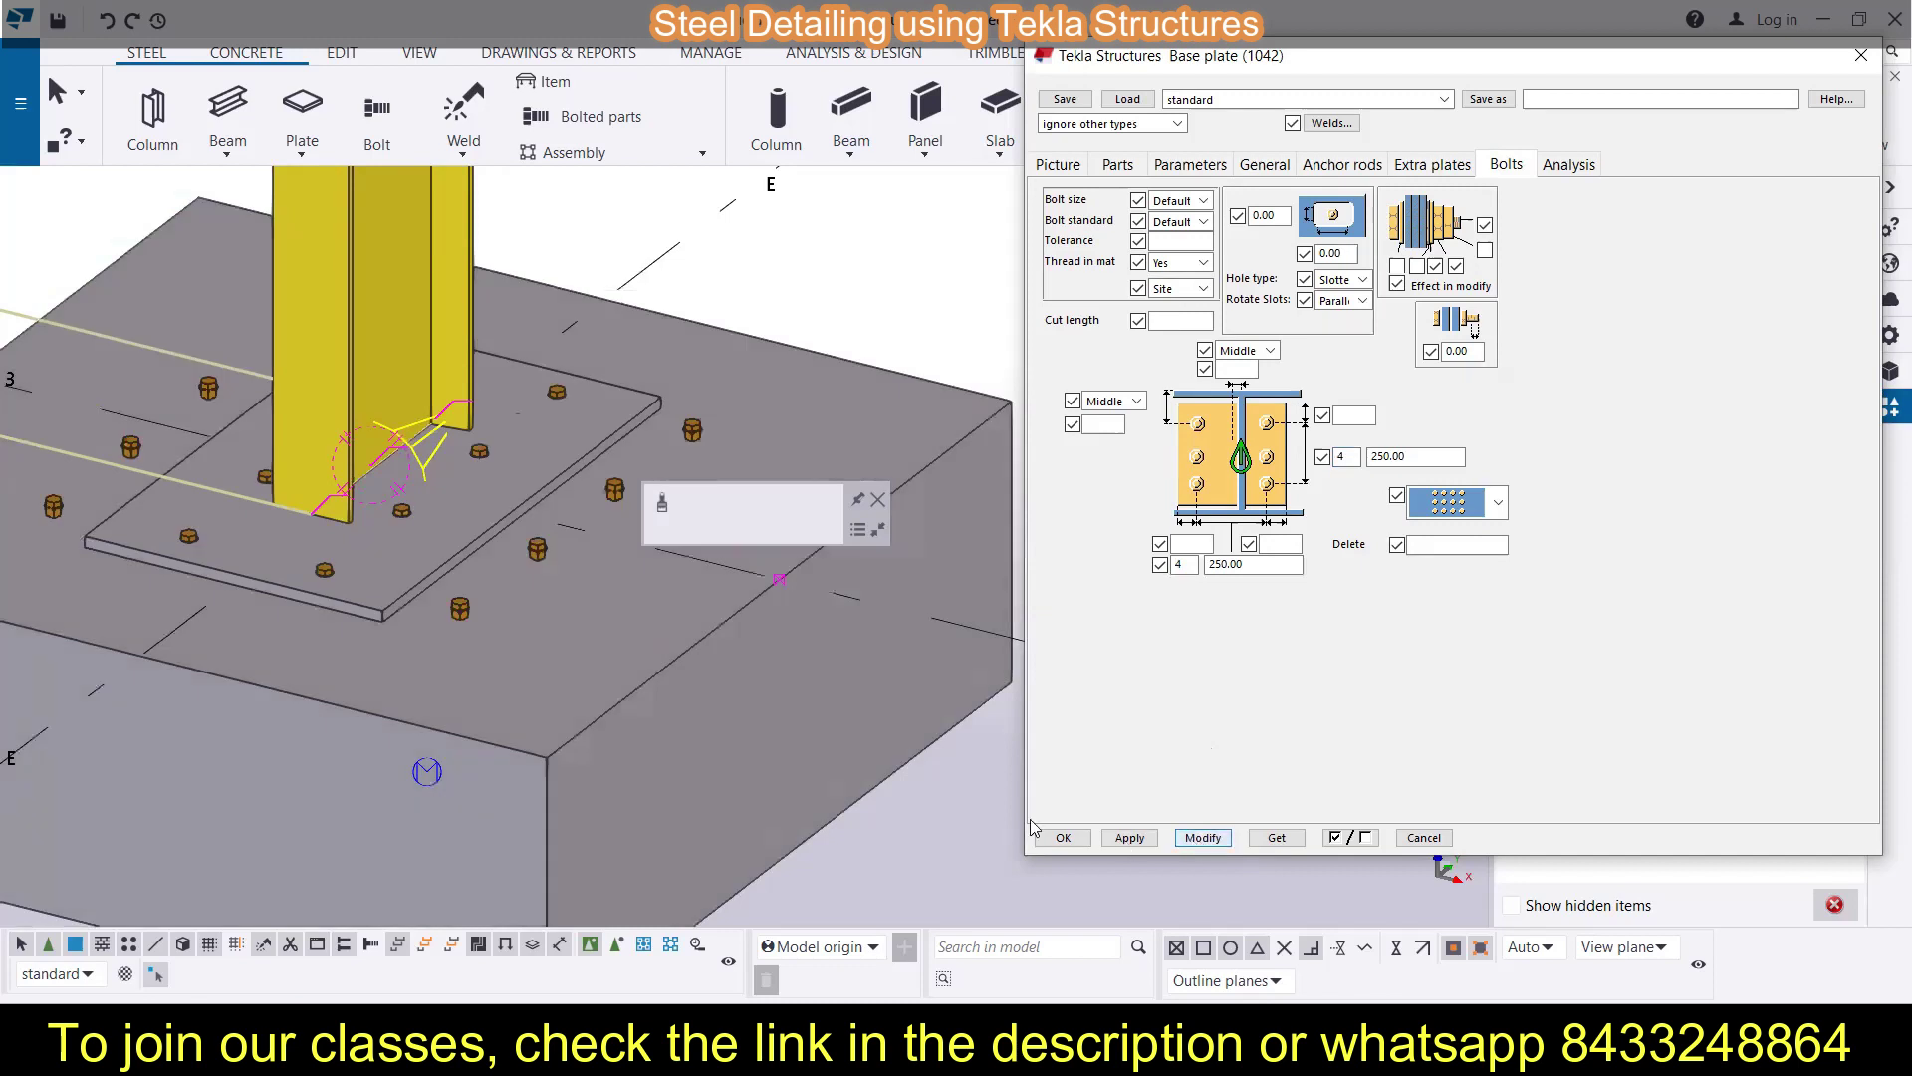
# Restore the 3 by 2 bolt layout, apply it, and show the Analysis settings
pyautogui.doubleClick(1338, 457)
pyautogui.write('3')
pyautogui.doubleClick(1185, 564)
pyautogui.write('2')
pyautogui.click(1204, 838)
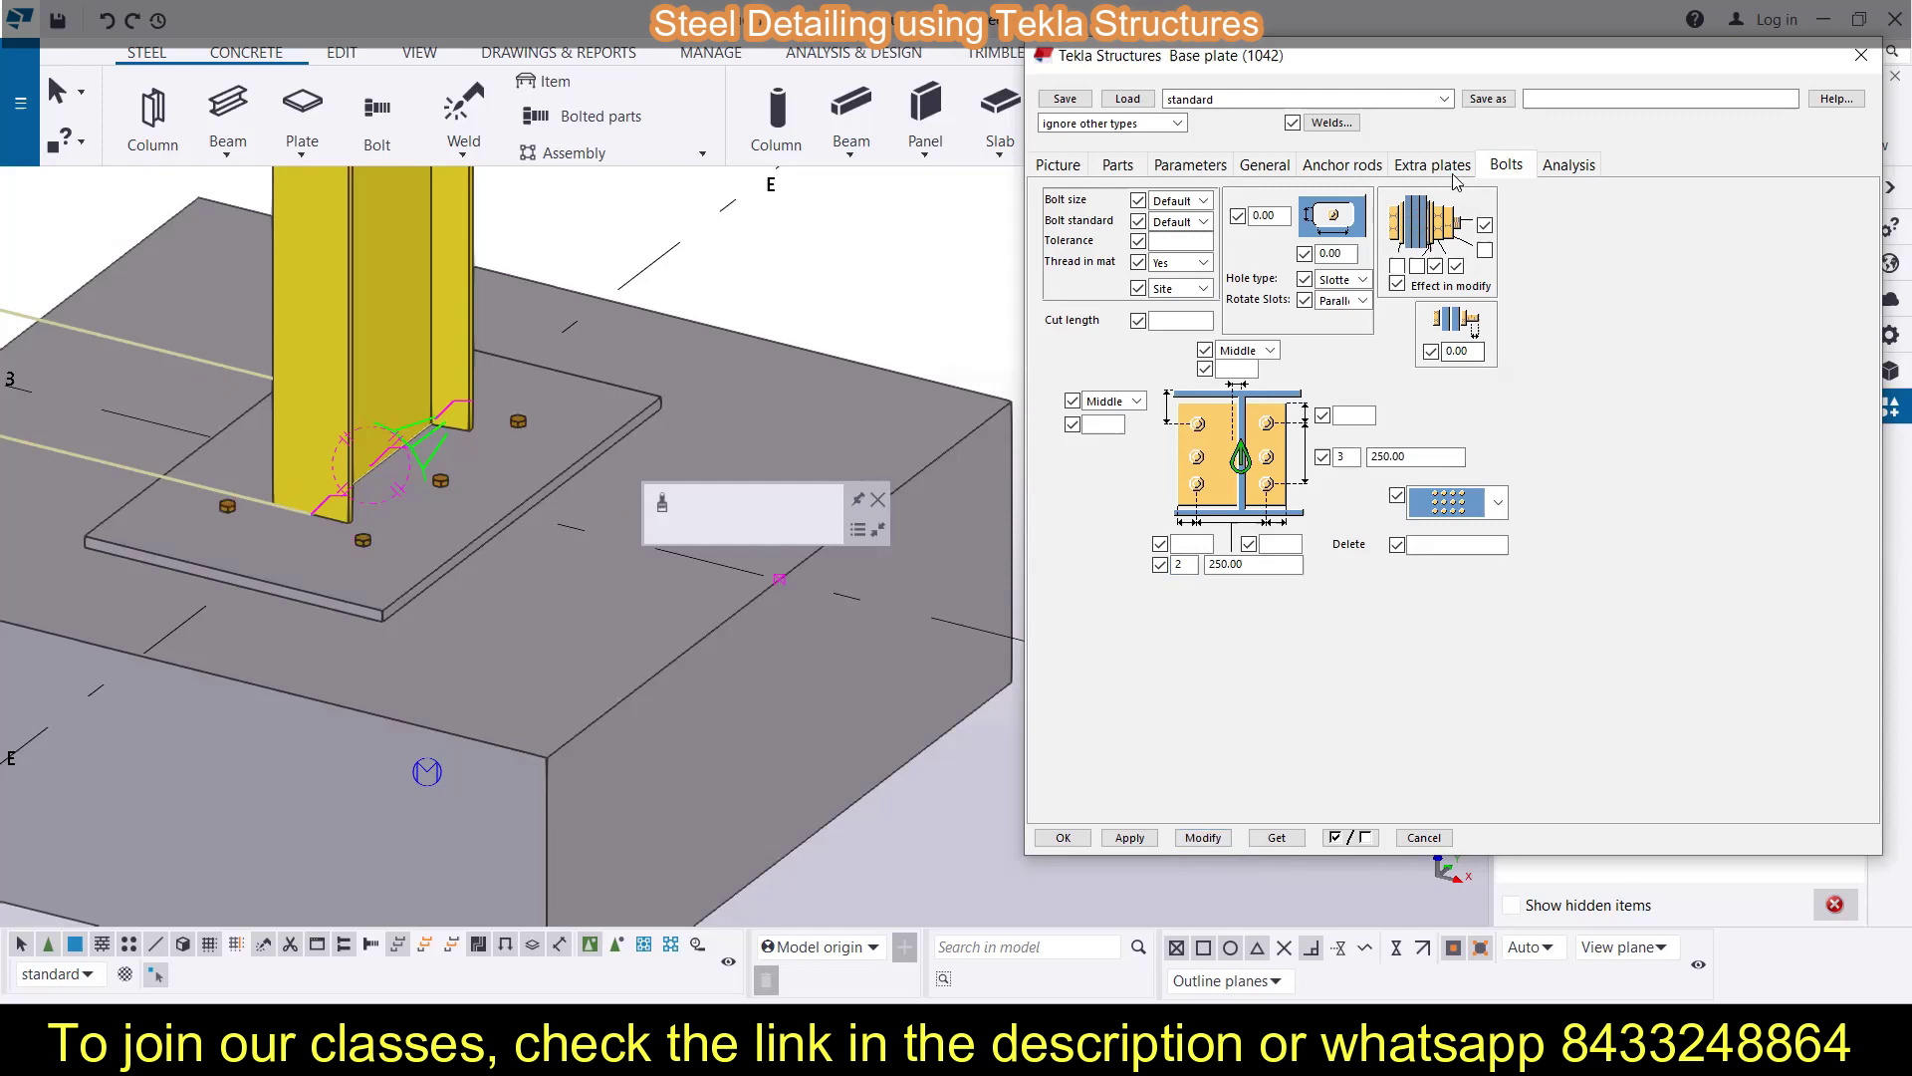
pyautogui.click(1564, 169)
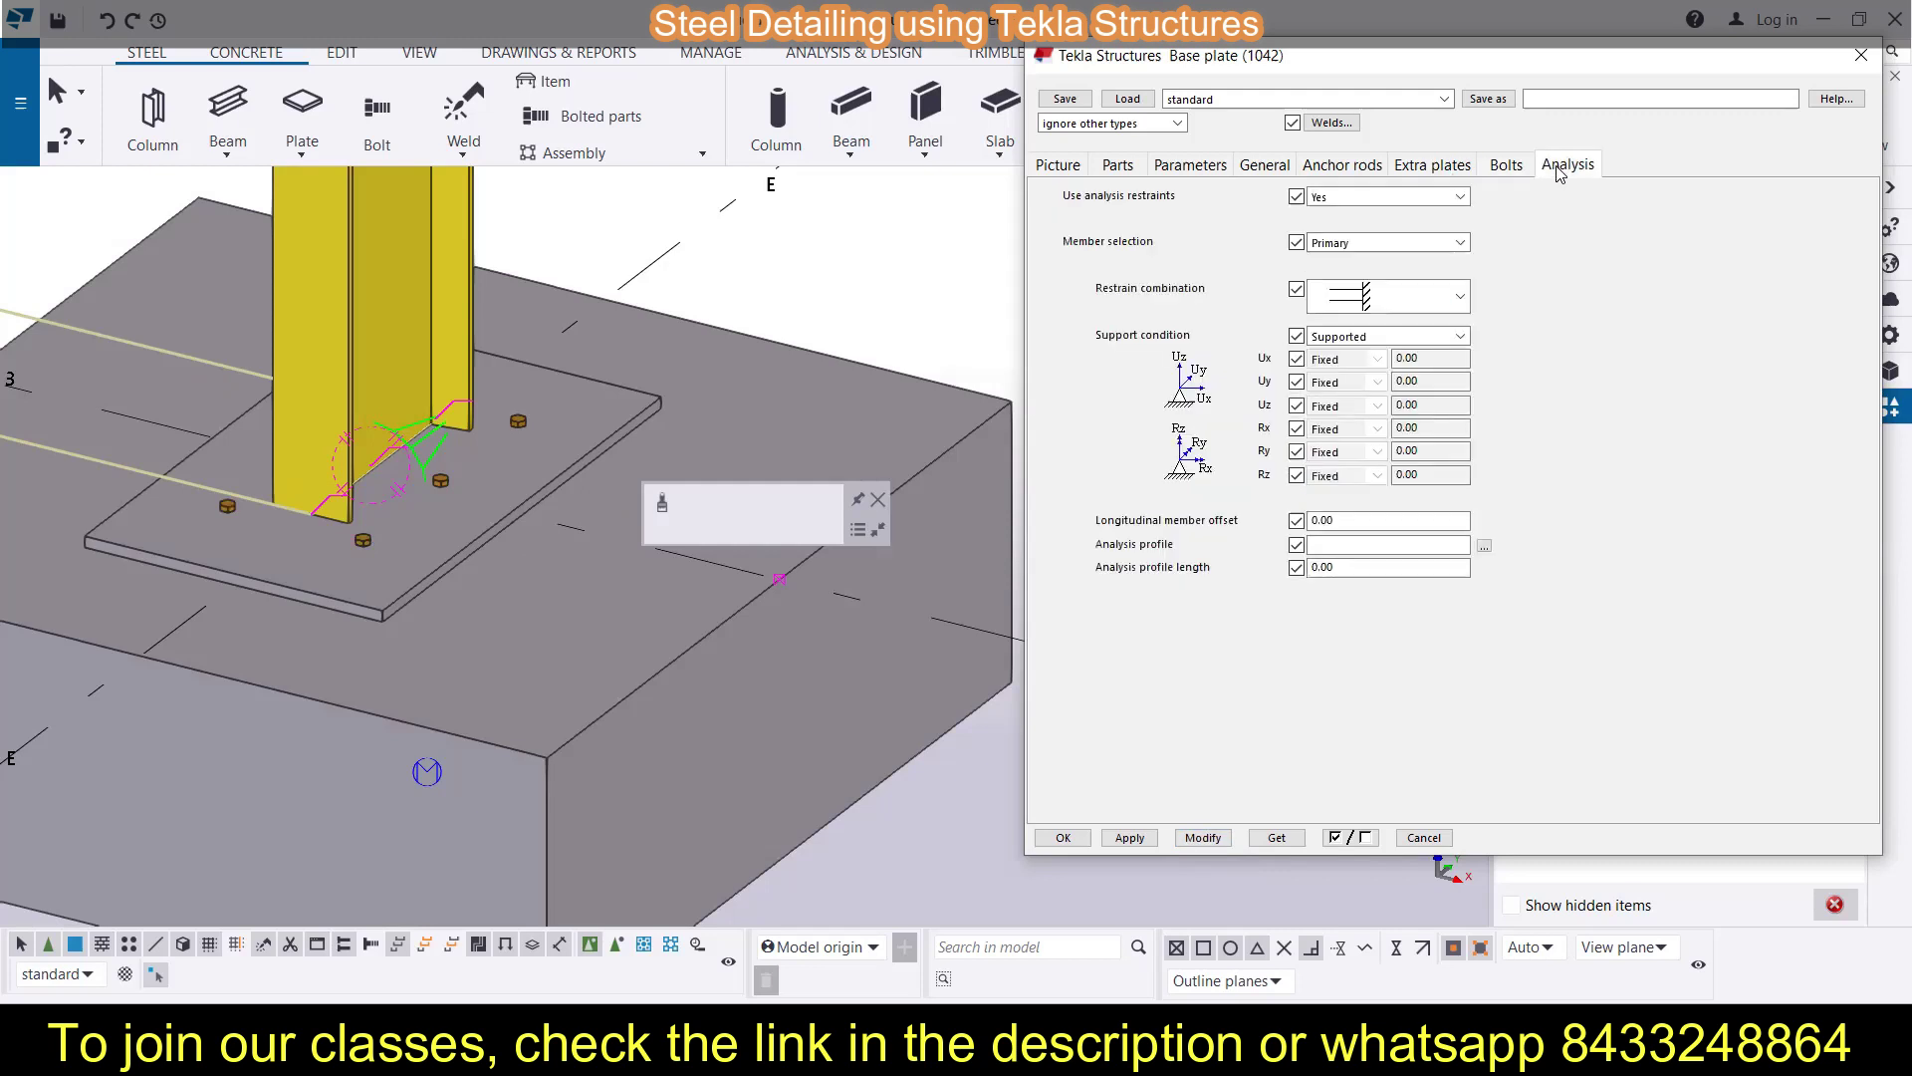